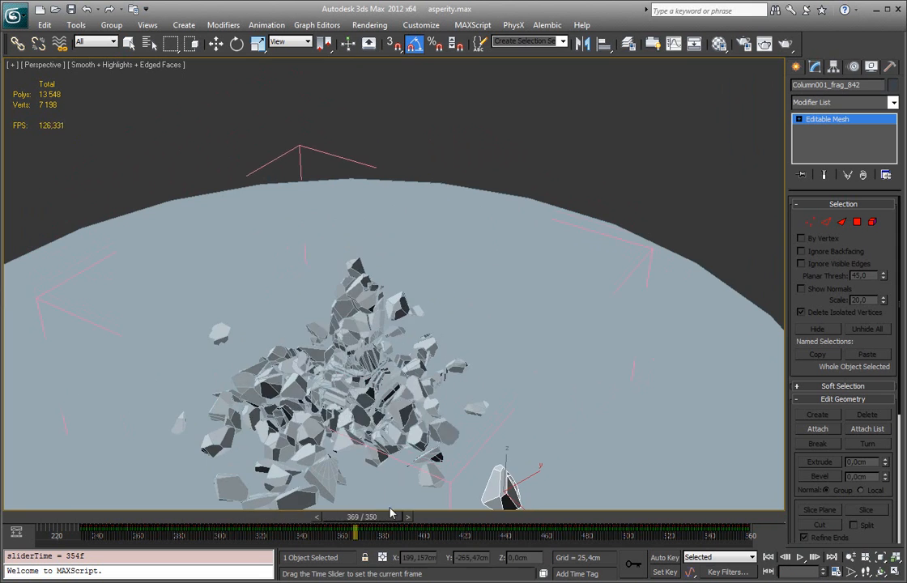
Step: Select the column fragment lying apart from the rubble pile and zoom to it
middle_drag(334, 415, 333, 295)
scroll(350, 313, up, 4)
alt+middle_drag(280, 286, 416, 316)
click(531, 129)
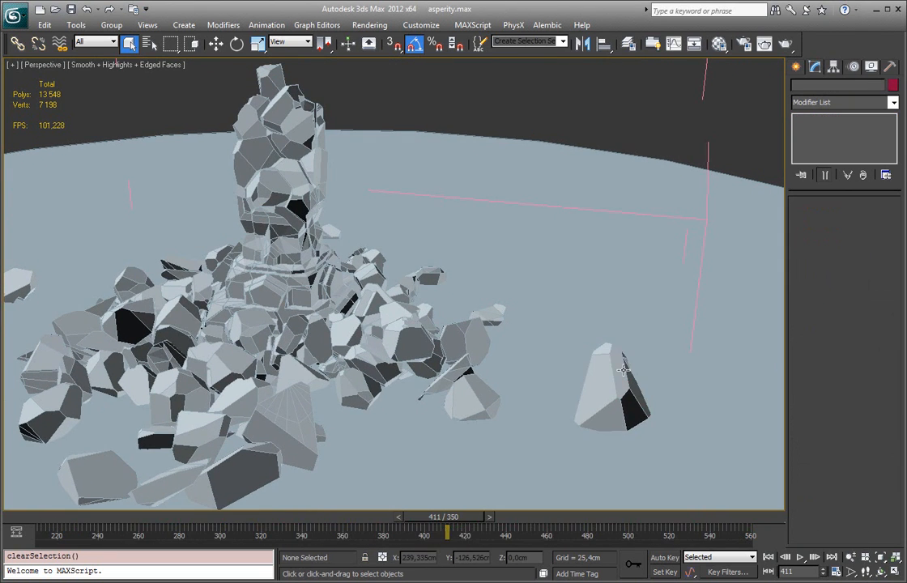
click(622, 370)
key(z)
Step: Scrub the animation back to frame 266 to examine where the selected fragment sits in the intact column
alt+middle_drag(606, 361, 507, 334)
scroll(392, 288, down, 5)
scroll(392, 288, down, 5)
middle_drag(392, 288, 450, 342)
drag(471, 517, 188, 517)
scroll(425, 259, up, 8)
middle_drag(426, 259, 329, 273)
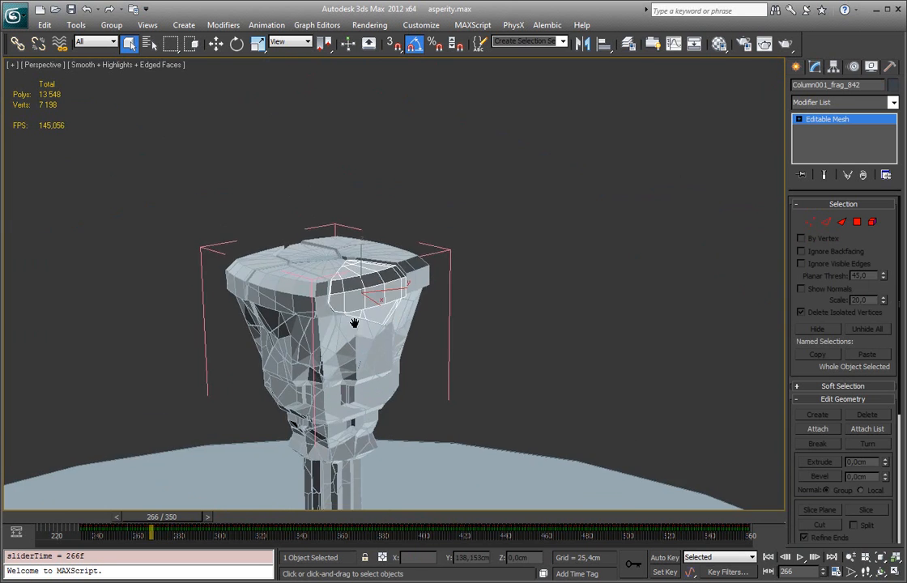
middle_drag(356, 326, 337, 210)
Step: Move the animation to frame 465 and frame the selected fragment on the ground
drag(172, 520, 558, 526)
middle_drag(519, 428, 420, 266)
scroll(419, 265, up, 5)
key(z)
mouse_move(314, 341)
alt+middle_down()
mouse_move(192, 324)
mouse_move(304, 324)
alt+middle_up()
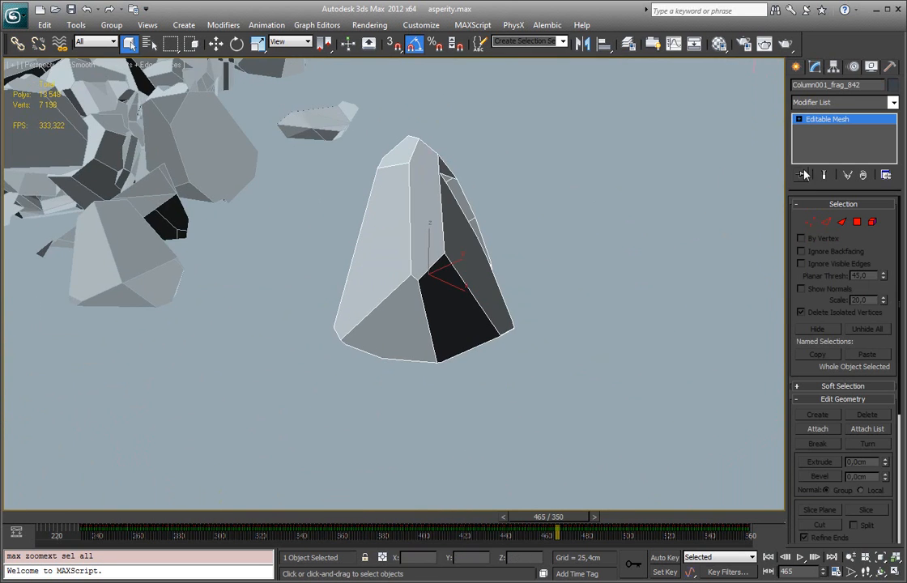
Step: Inspect the fragment's stored polygon selection at polygon level and return to object level
click(859, 223)
alt+middle_drag(567, 258, 441, 263)
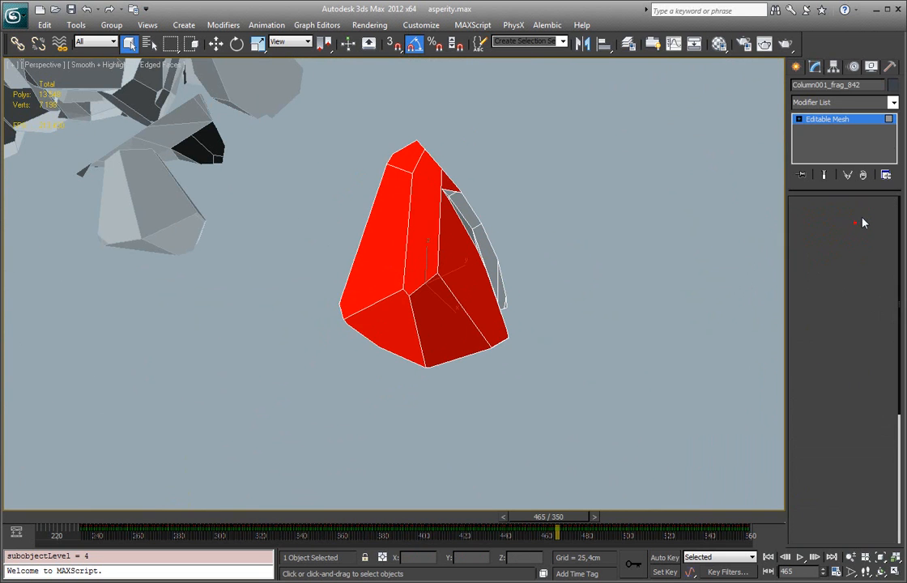
click(858, 224)
Step: Add a RayFire Asperity modifier to the selected fragment
click(894, 102)
drag(894, 122, 891, 367)
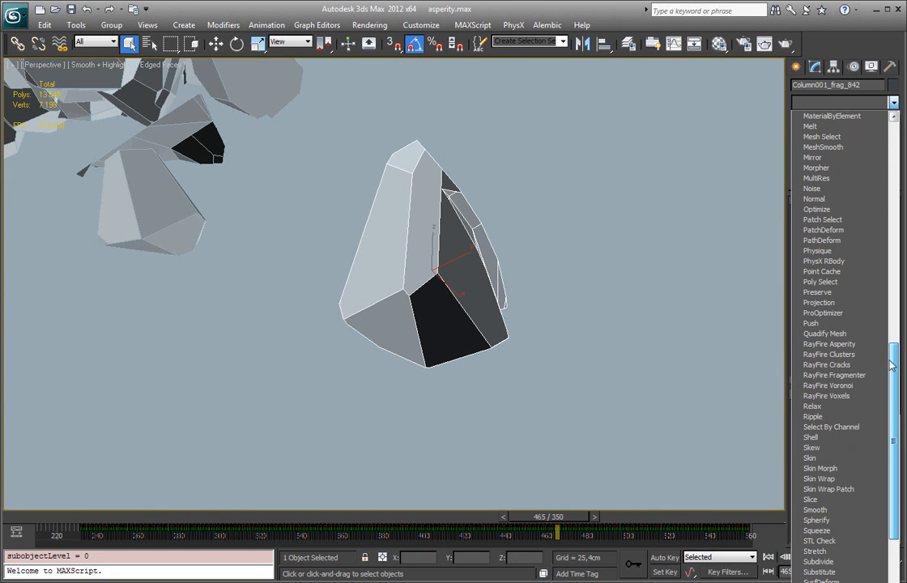
click(830, 345)
alt+middle_drag(678, 328, 401, 247)
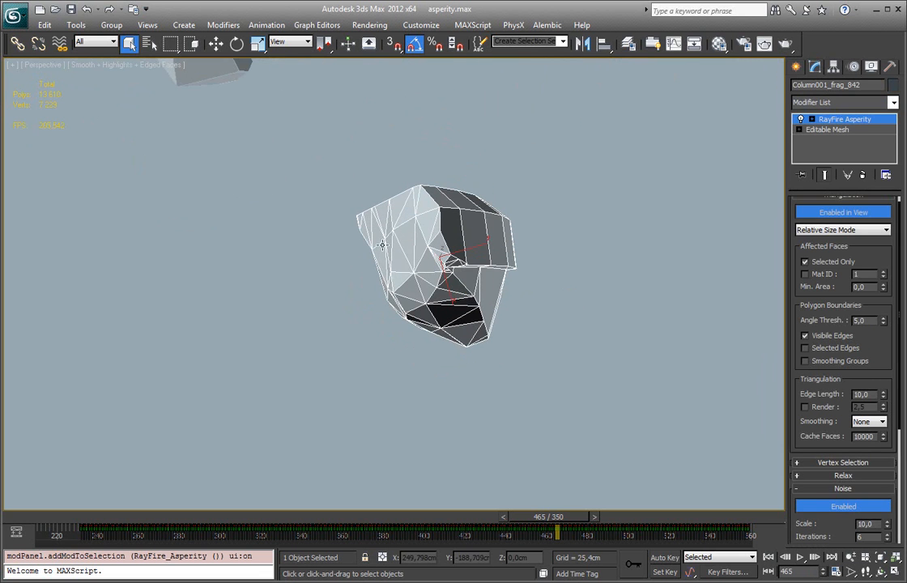
alt+middle_drag(630, 258, 783, 270)
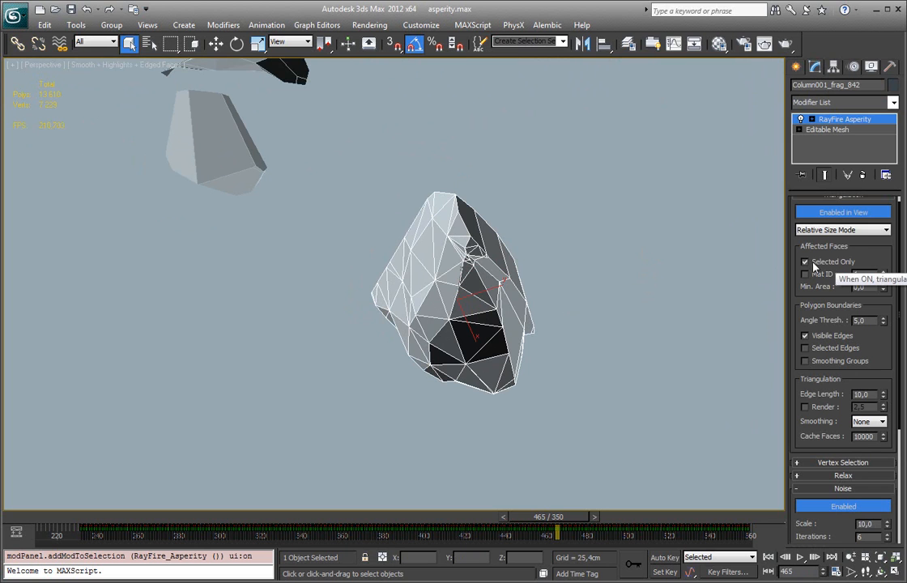
Step: Turn off Selected Only to compare triangulation across all faces, and re-enable it
click(805, 263)
scroll(842, 239, up, 1)
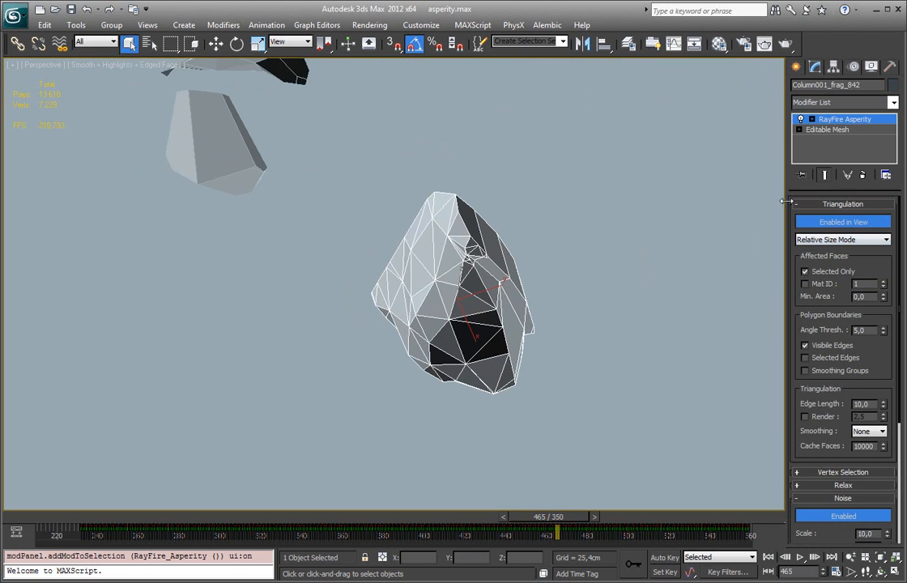
alt+middle_drag(563, 240, 474, 247)
click(807, 271)
alt+middle_drag(447, 350, 730, 322)
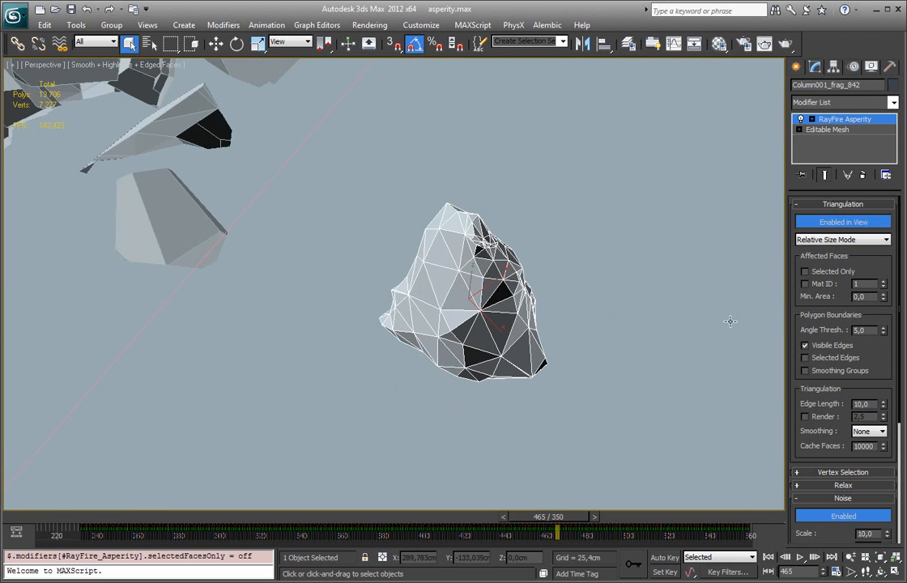
click(826, 276)
alt+middle_drag(468, 299, 282, 282)
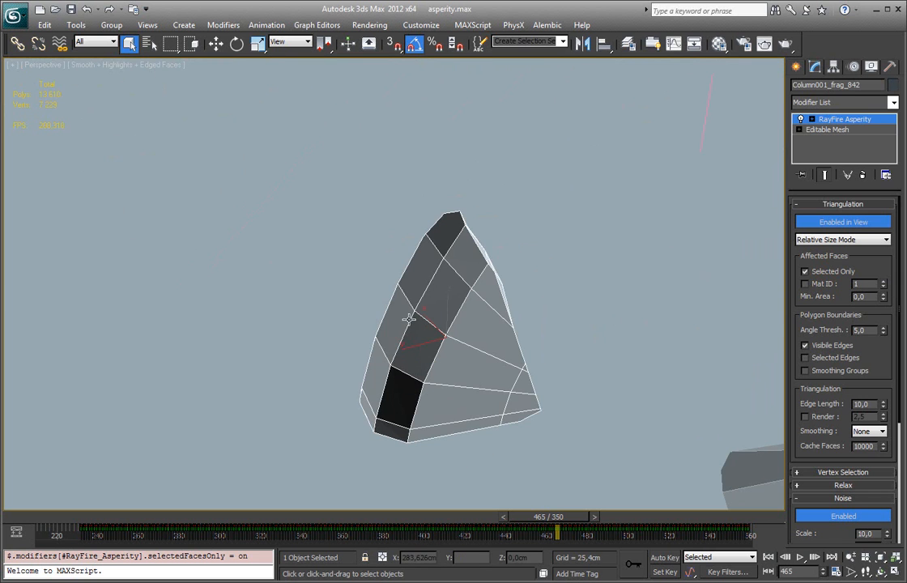
alt+middle_drag(393, 336, 557, 338)
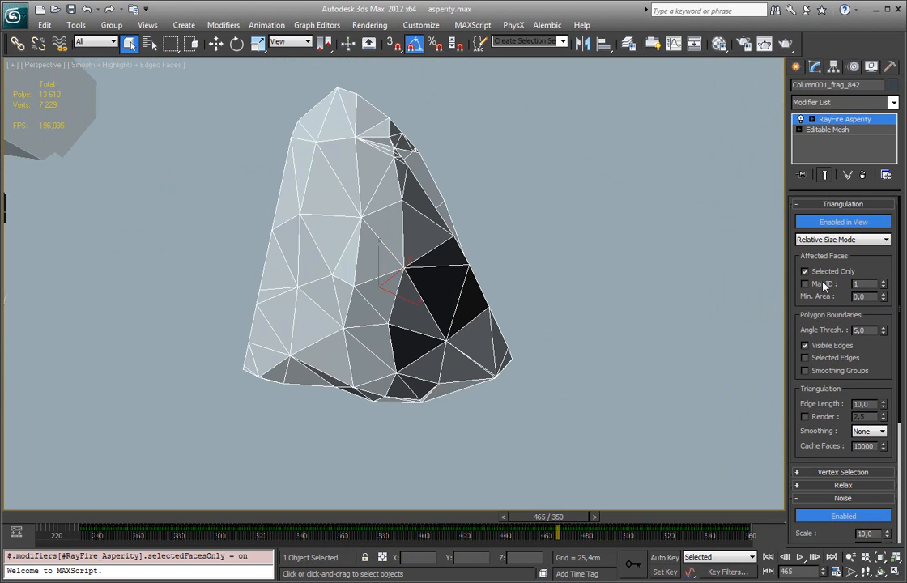
Step: Try adjusting the minimum face area for the Asperity triangulation
drag(883, 279, 883, 290)
right_click(884, 297)
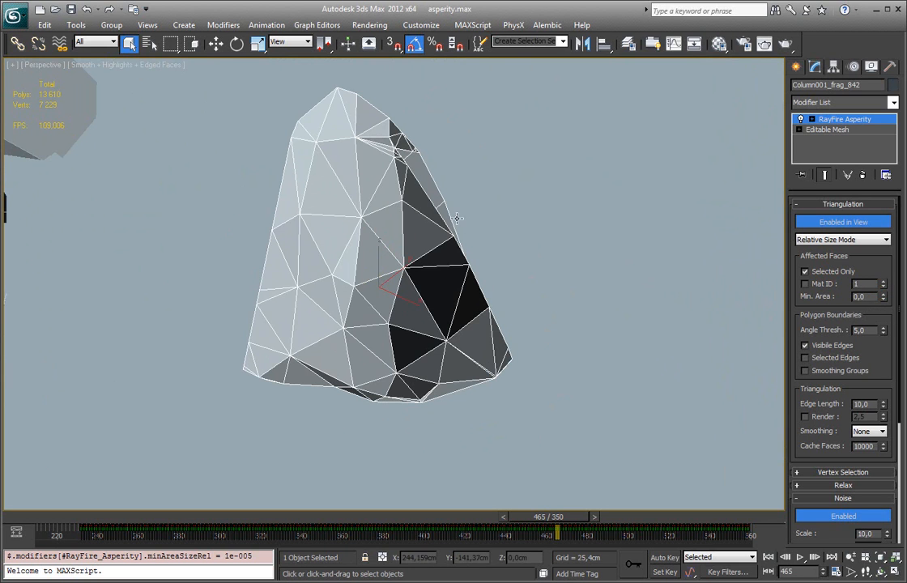
alt+middle_drag(464, 224, 438, 215)
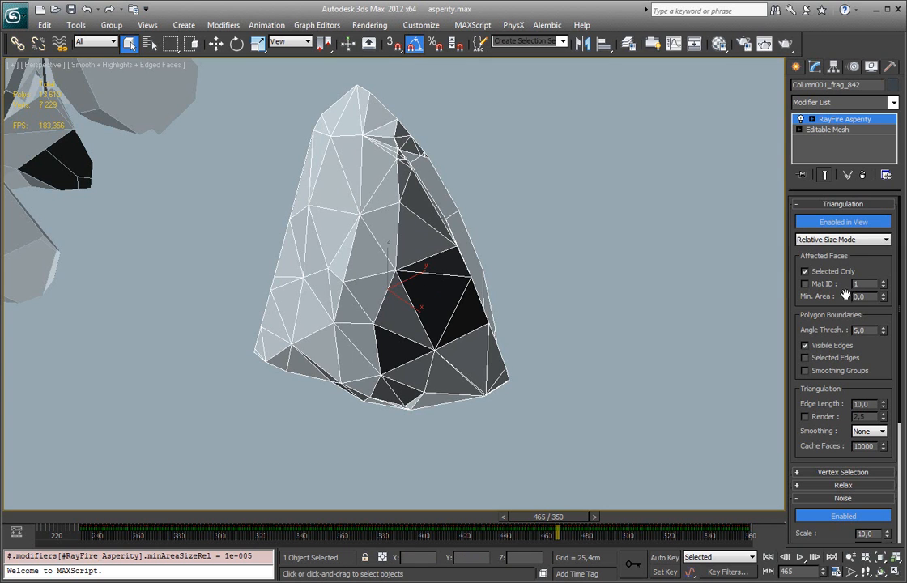
drag(884, 298, 875, 194)
right_click(877, 178)
Step: Set the Asperity triangulation edge length to 6.45
drag(802, 316, 808, 290)
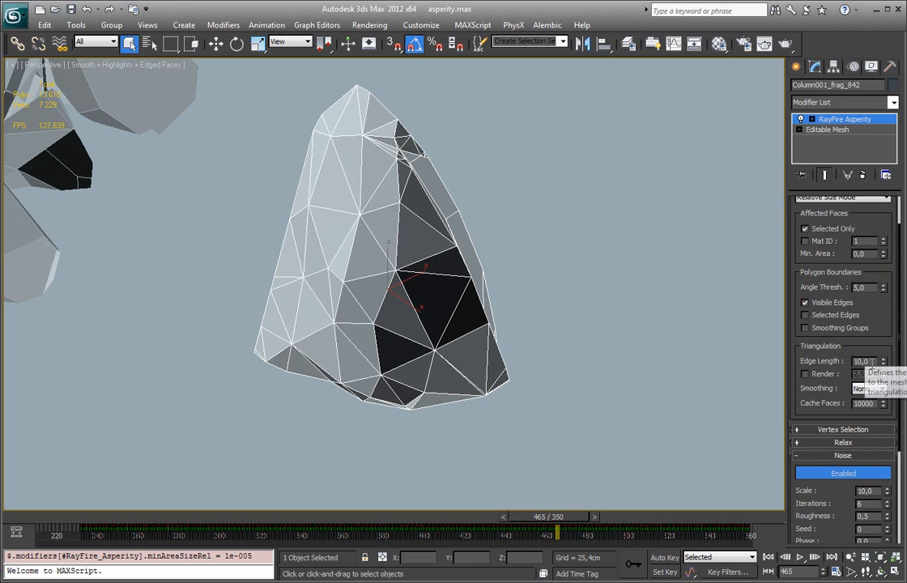
click(862, 361)
middle_drag(580, 313, 589, 303)
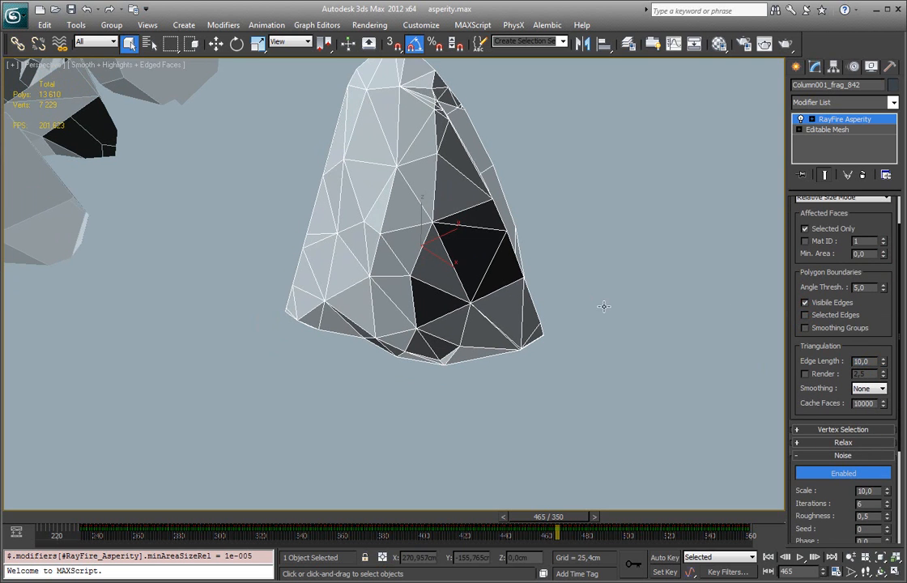
drag(803, 280, 808, 343)
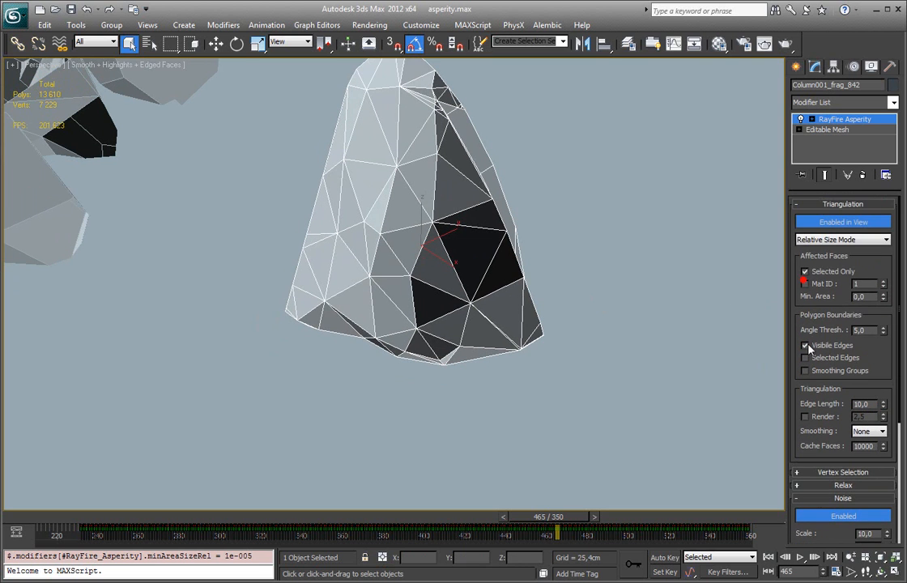
click(873, 403)
alt+middle_drag(700, 376, 368, 283)
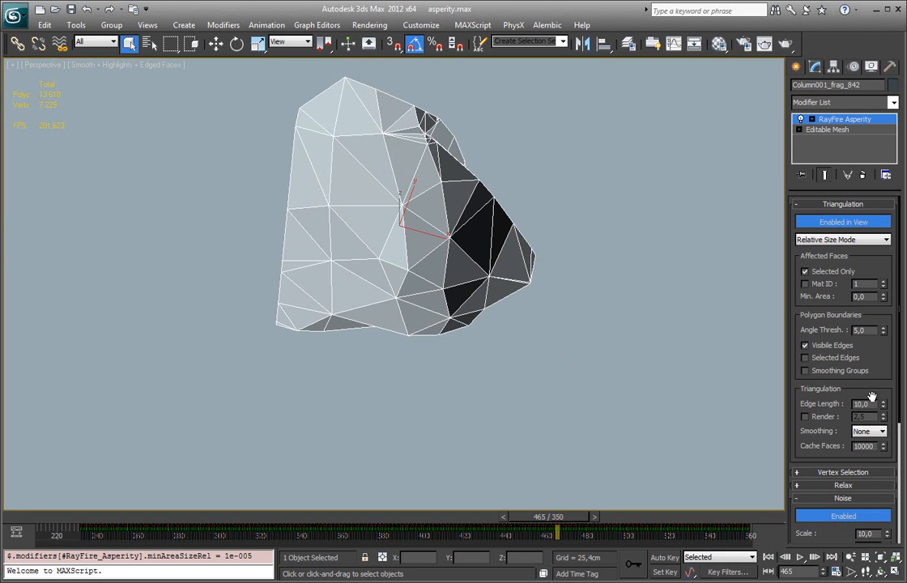
alt+middle_drag(468, 254, 405, 172)
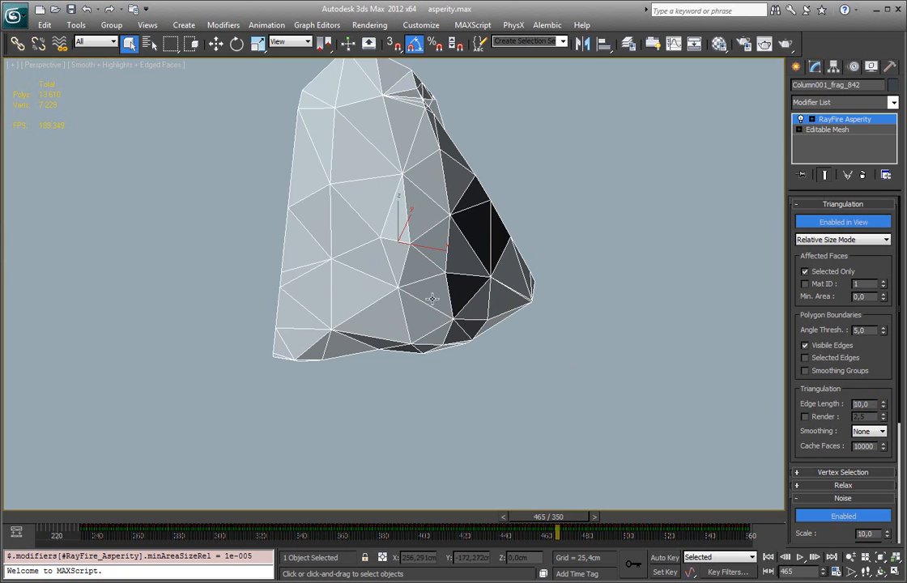
drag(887, 411, 865, 504)
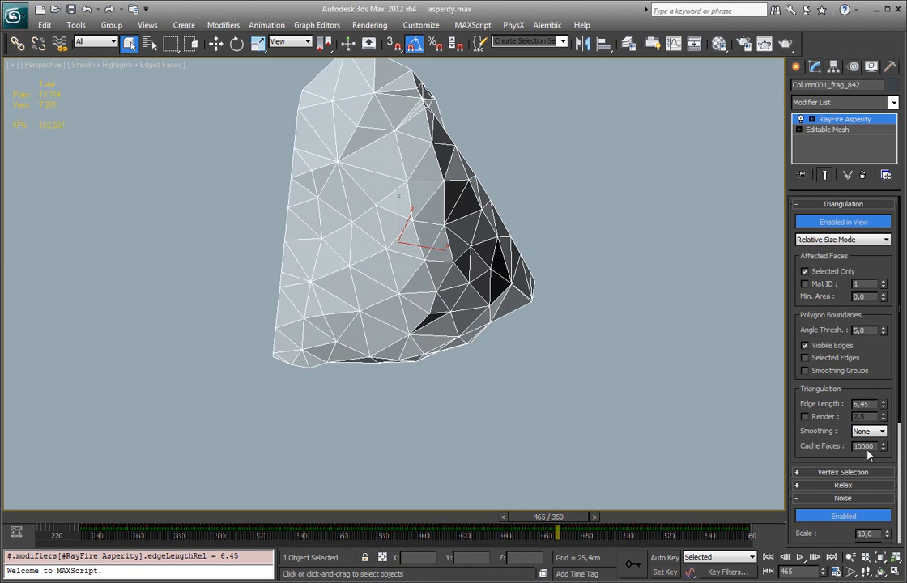
Step: Set the triangulation edge length to 0.83 and hide the edged faces to inspect the rough surface
drag(884, 410, 887, 477)
alt+middle_drag(759, 358, 551, 243)
key(F4)
alt+middle_drag(469, 231, 530, 260)
scroll(522, 316, down, 6)
middle_drag(452, 281, 502, 281)
scroll(475, 255, up, 6)
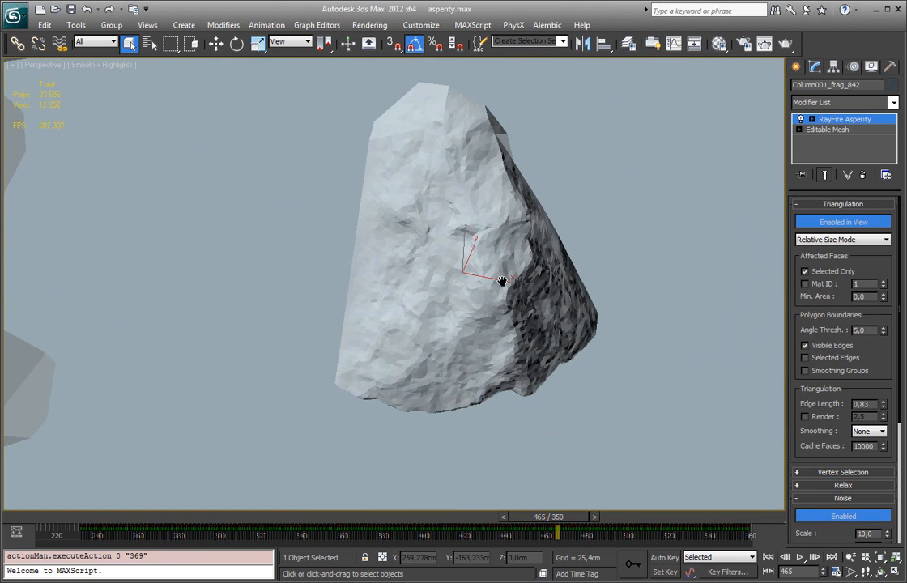
Step: Rotate the fragment -45 degrees about the Z axis
click(868, 406)
scroll(496, 301, down, 6)
mouse_move(495, 301)
alt+middle_down()
mouse_move(501, 277)
mouse_move(519, 283)
mouse_move(513, 290)
alt+middle_up()
key(z)
key(e)
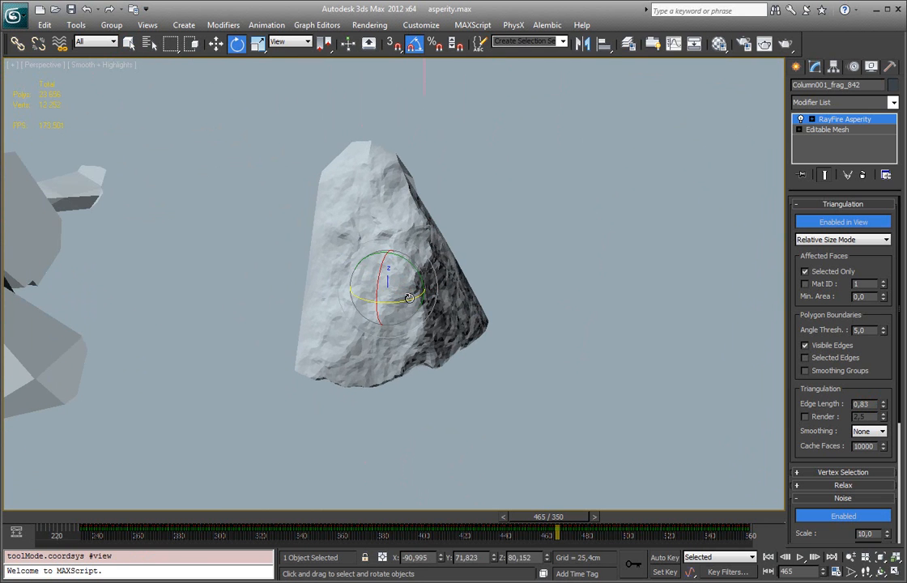
drag(408, 299, 379, 303)
alt+middle_drag(442, 318, 655, 366)
scroll(448, 305, up, 2)
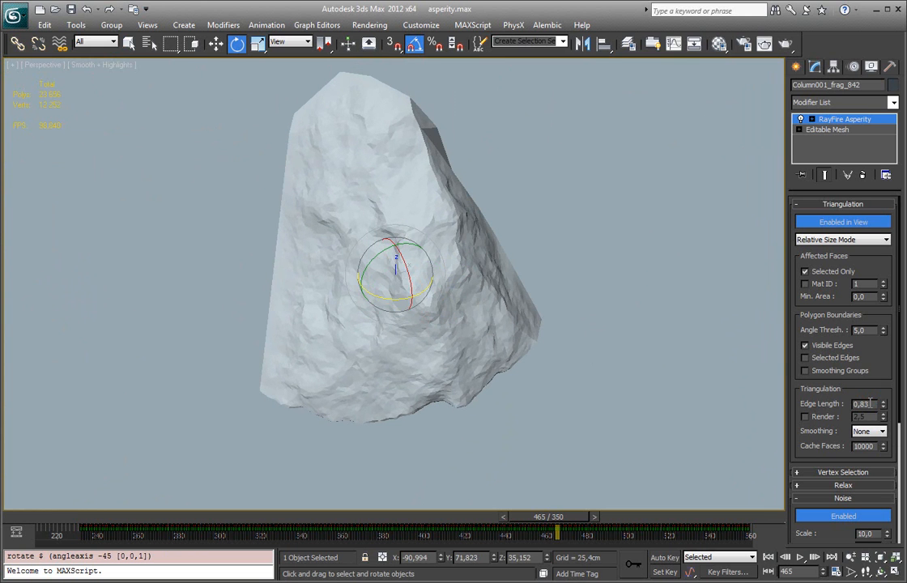
Step: Set the triangulation edge length to 0.5
drag(861, 403, 884, 410)
text(5)
key(Return)
alt+middle_drag(601, 464, 601, 424)
key(z)
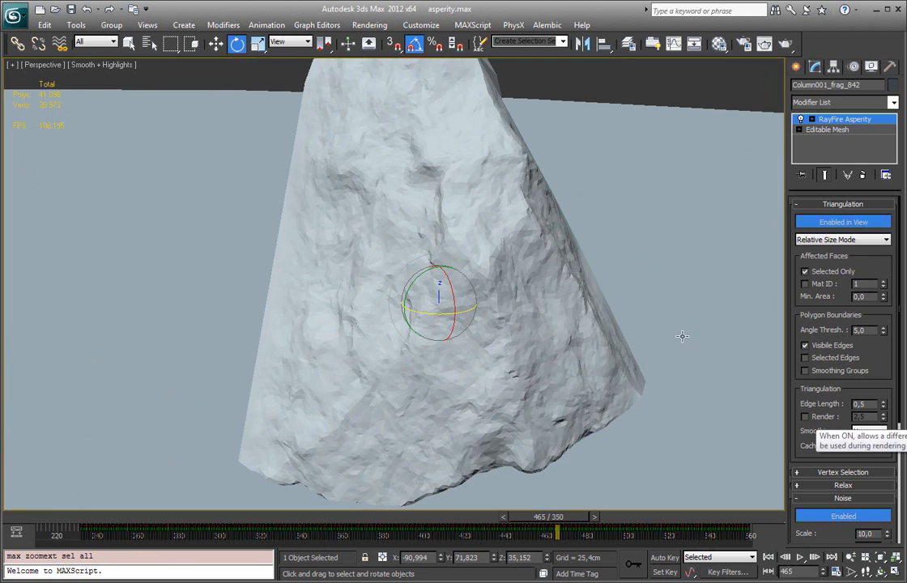
scroll(643, 317, down, 2)
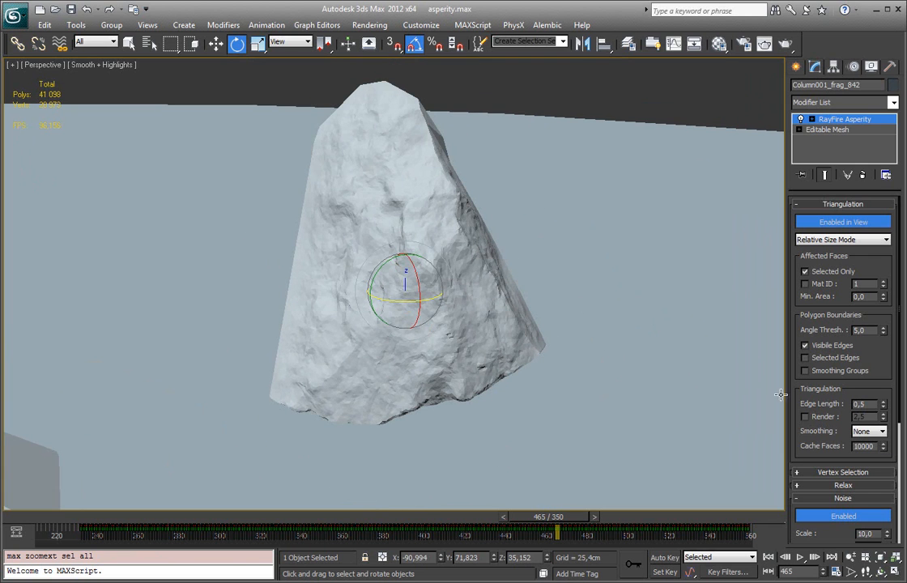
Step: Enable the separate render edge length and set it to 0.5 by copying the viewport edge length
click(805, 417)
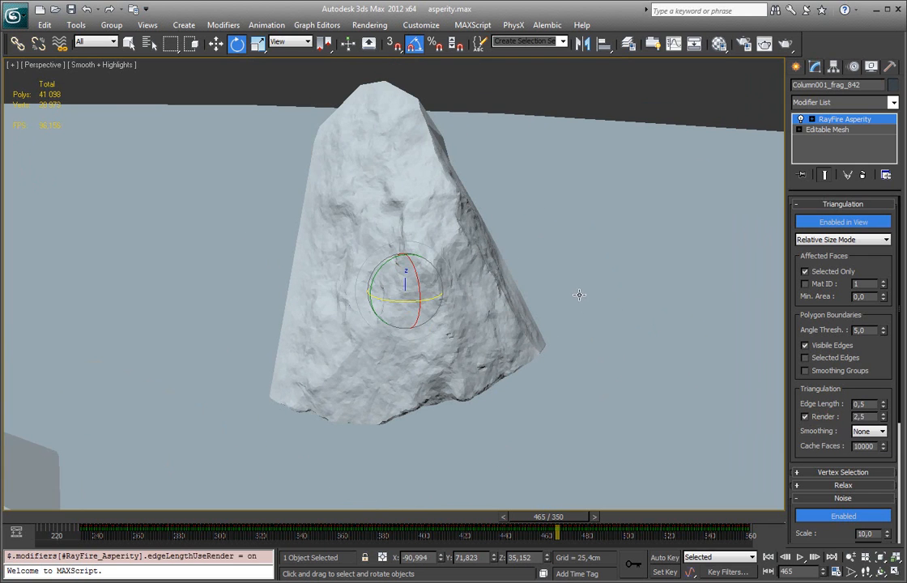
alt+middle_drag(434, 251, 405, 255)
key(F4)
key(F4)
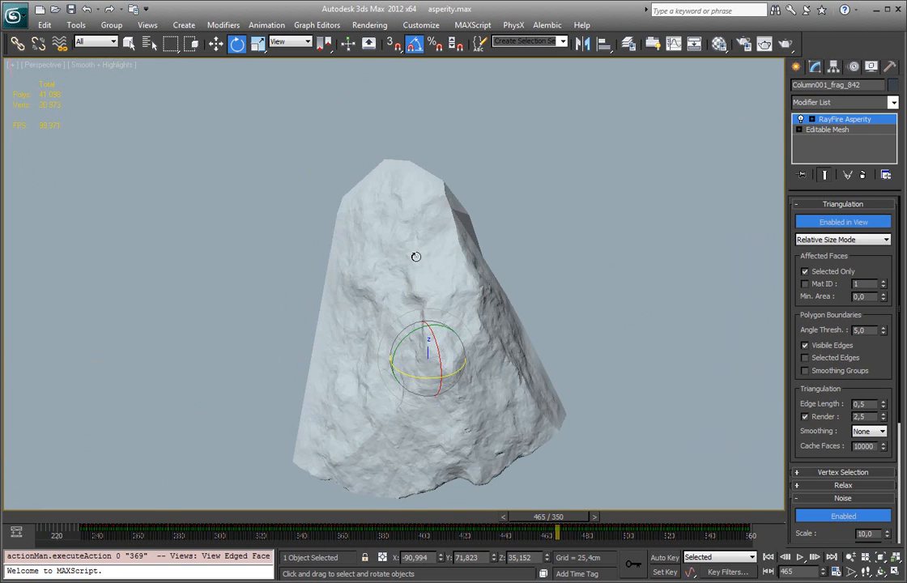
key(z)
scroll(416, 289, up, 3)
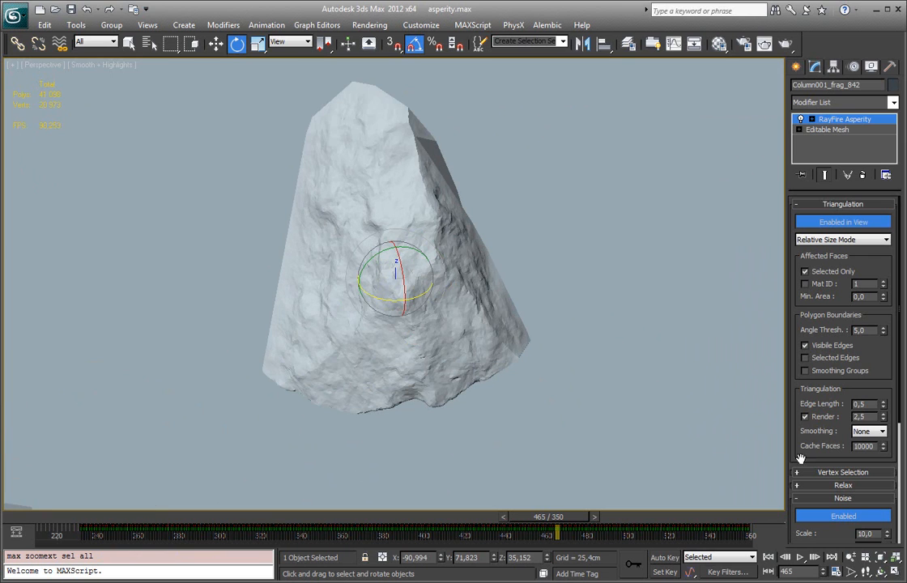
double_click(857, 404)
key(ctrl+c)
drag(871, 417, 805, 422)
key(ctrl+v)
Step: Set the viewport triangulation edge length to 3
drag(873, 406, 807, 407)
key(ctrl+c)
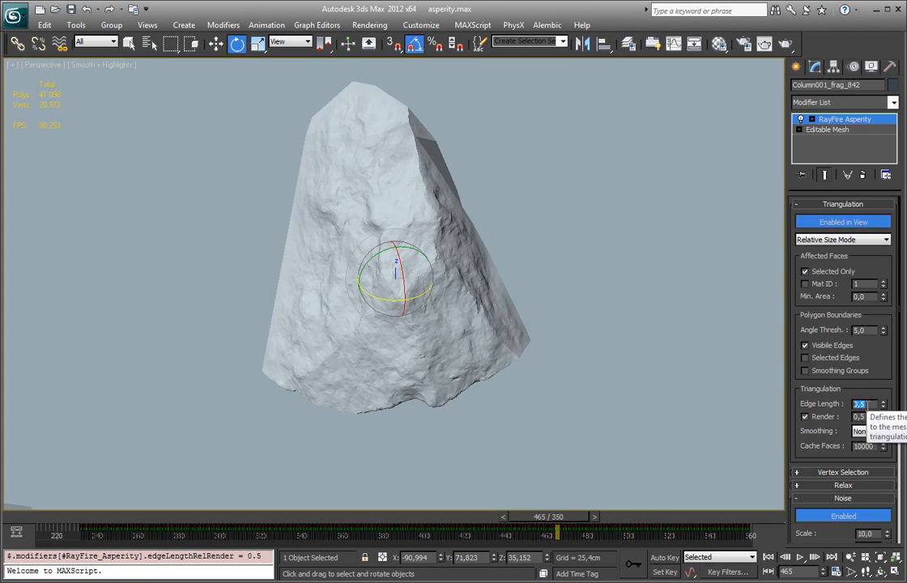
text(3)
key(Return)
alt+middle_drag(559, 203, 445, 204)
scroll(500, 222, up, 3)
Step: Switch to wireframe display and isolate the fragment together with the ground cylinder
key(F3)
key(z)
scroll(445, 204, up, 2)
ctrl+click(549, 75)
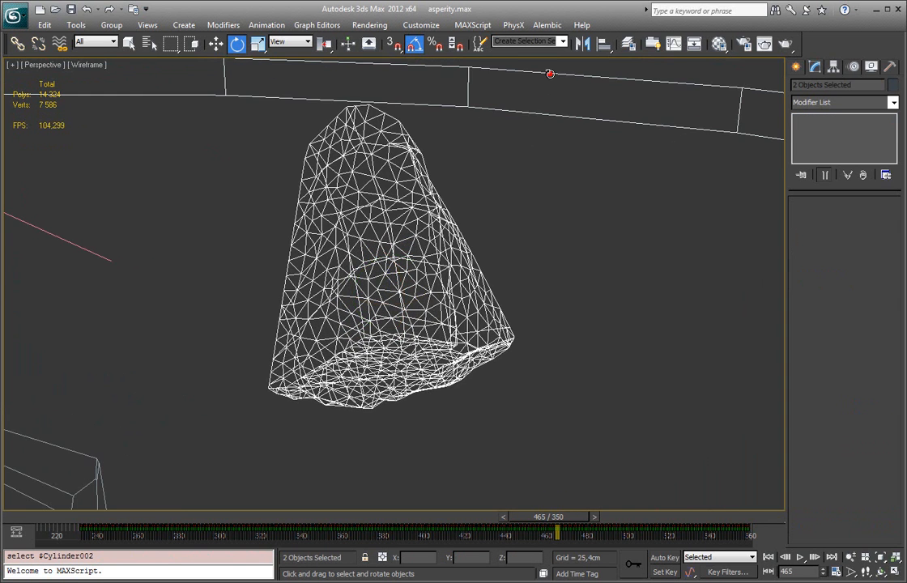
key(alt+q)
Step: Select only the fragment and restore shaded display with edged faces
click(528, 152)
click(438, 273)
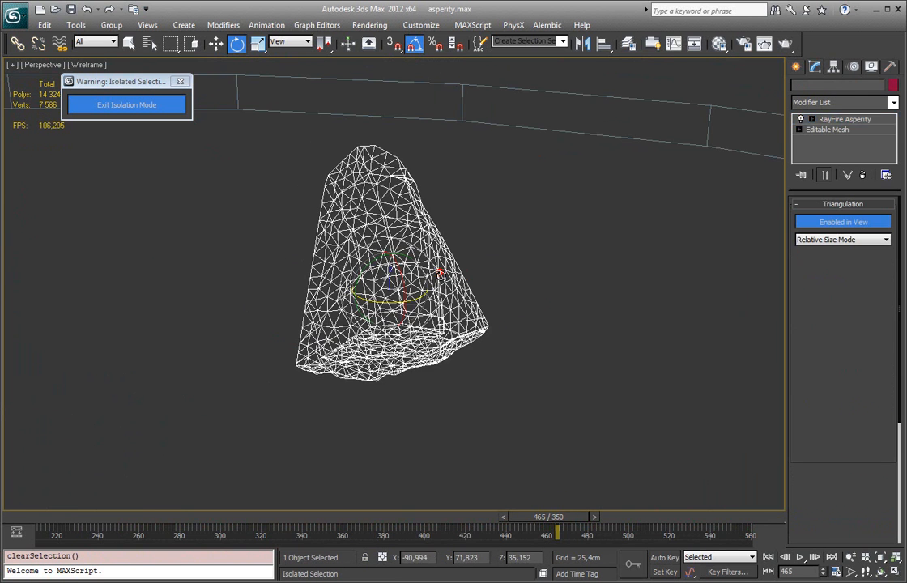
key(z)
key(F3)
key(F4)
scroll(608, 166, up, 5)
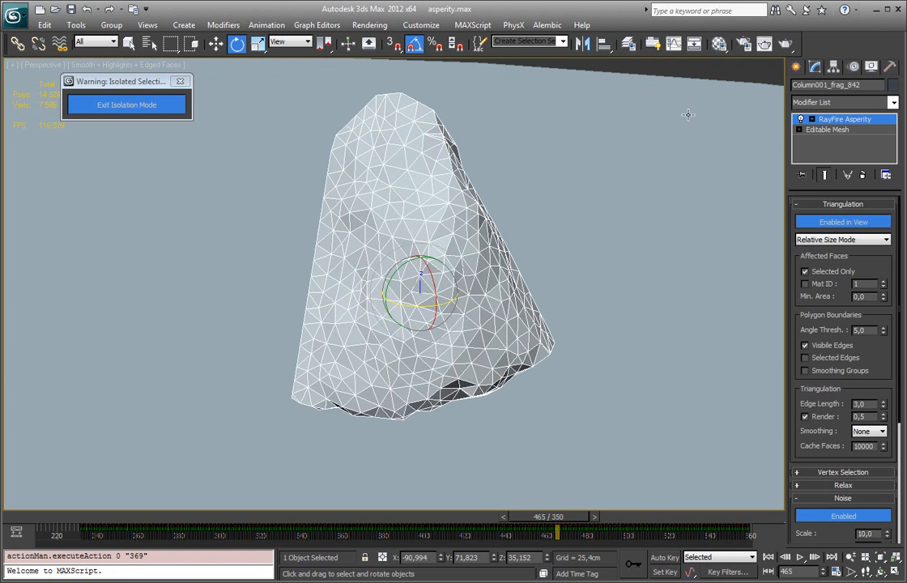
Step: Render the perspective view, examine the fragment's surface detail at 2:1, and close the rendered frame
click(790, 45)
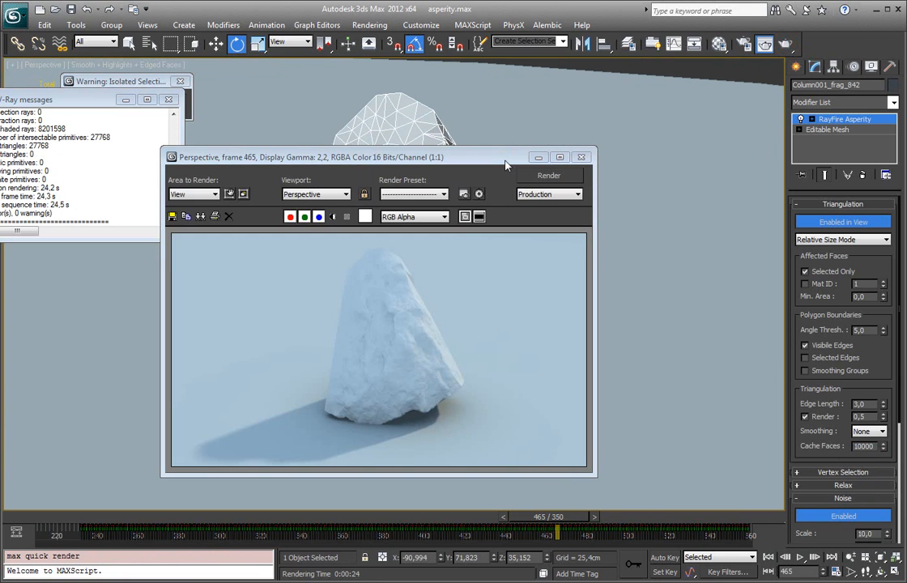
scroll(405, 388, up, 1)
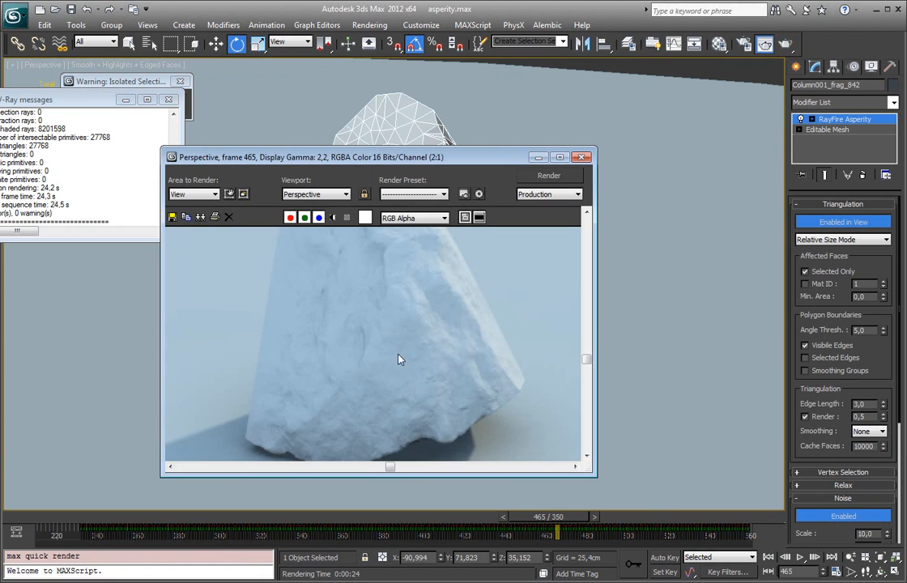
middle_drag(390, 348, 387, 372)
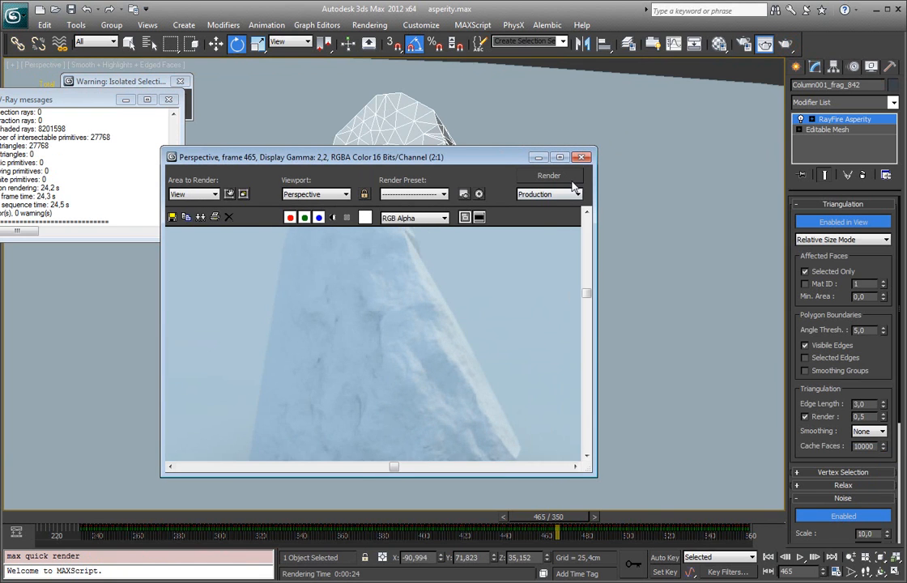
click(583, 157)
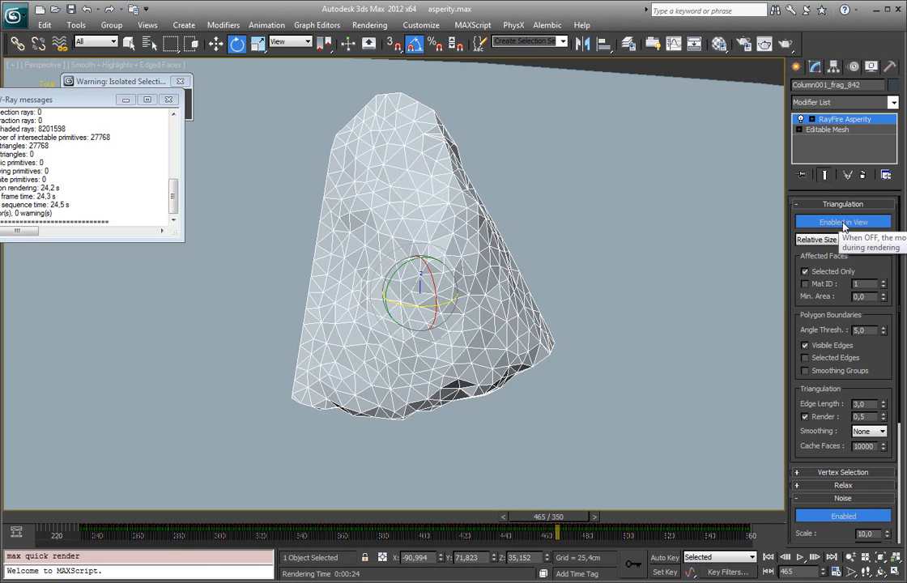
Step: Toggle the Asperity modifier's viewport display off and on to compare the fragment's surfaces, leaving it disabled in the viewport
click(844, 222)
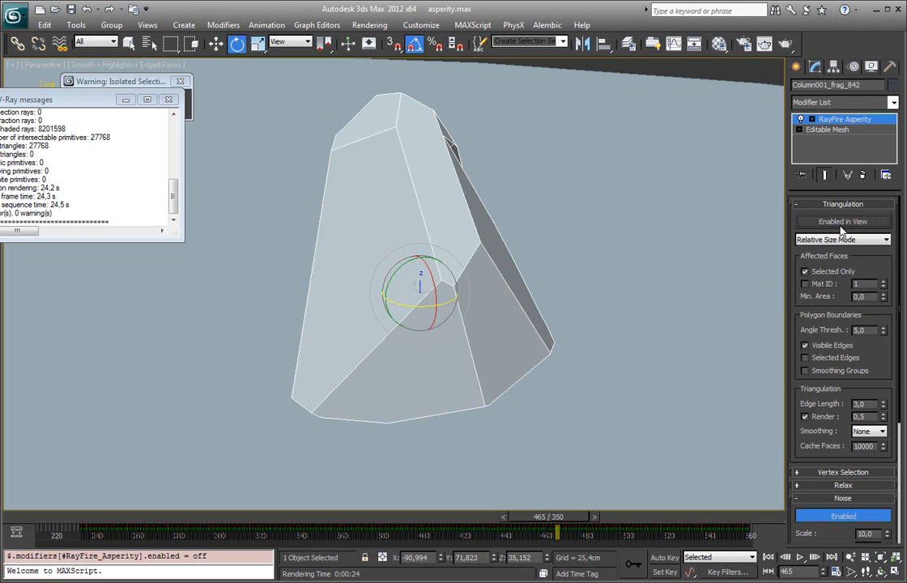
click(843, 222)
alt+middle_drag(427, 232, 474, 254)
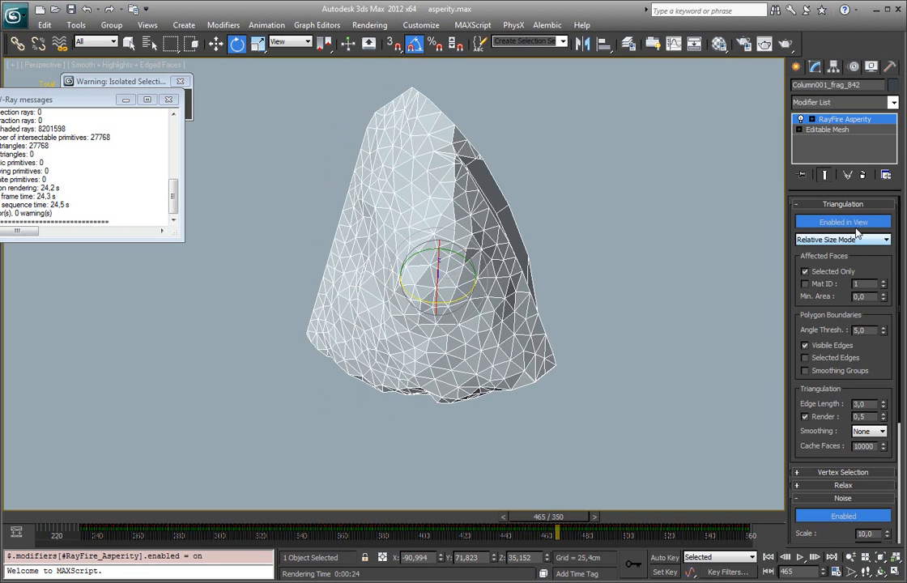
click(856, 225)
alt+middle_drag(243, 322, 443, 322)
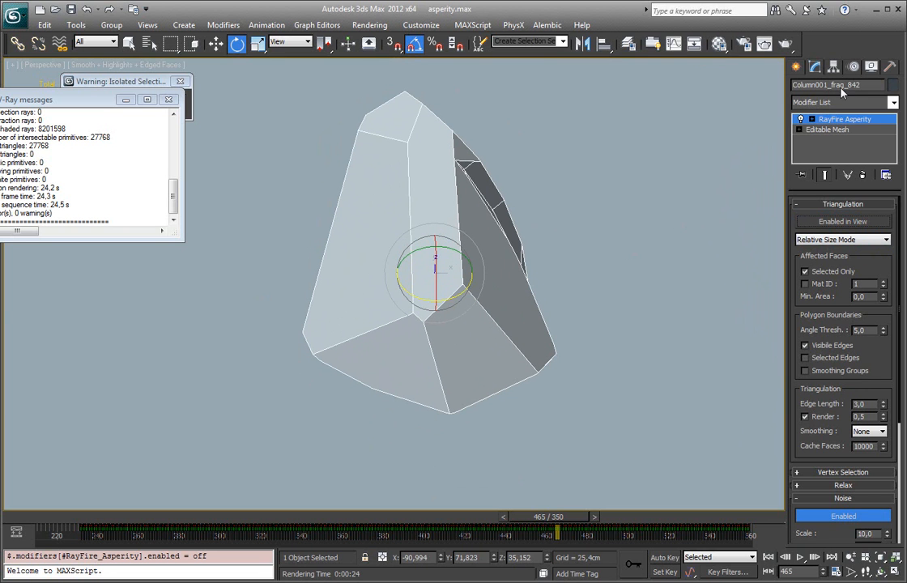
Step: Set the triangulation edge length to 0.5 without a separate render value, and enable the modifier in the viewport
click(807, 416)
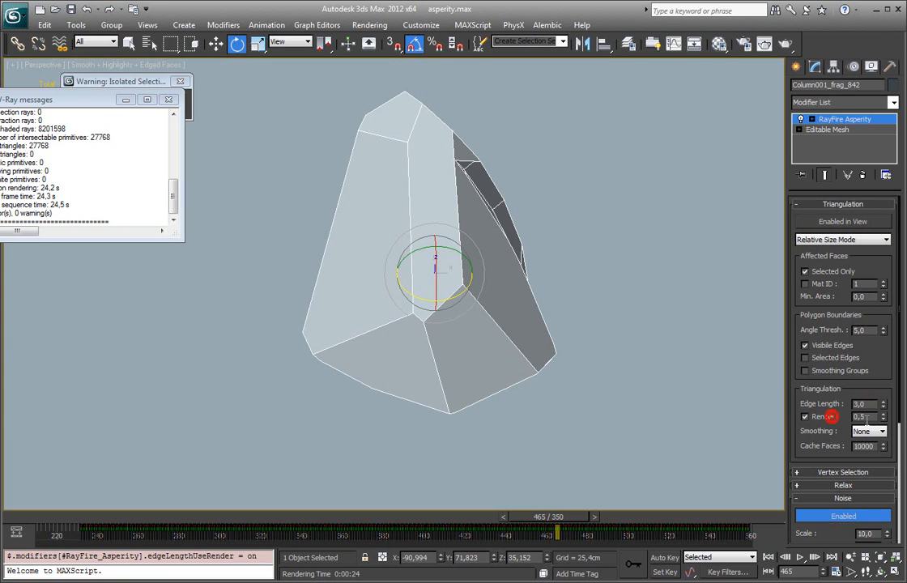
drag(868, 404, 802, 411)
key(ctrl+v)
key(Return)
click(817, 417)
click(843, 221)
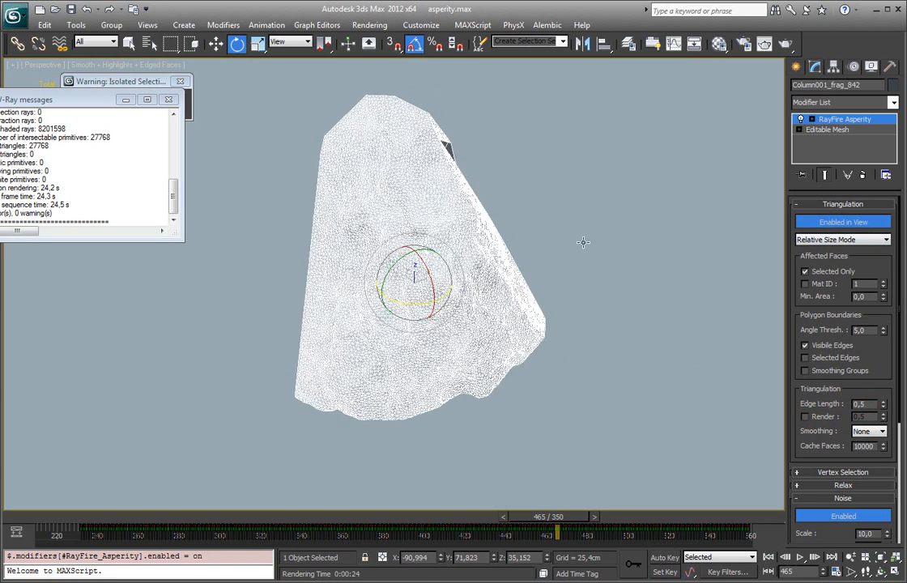
Step: Disable the modifier in the viewport, render the perspective view of the fragment, and close the rendered frame
click(843, 224)
mouse_move(502, 259)
middle_down()
mouse_move(488, 240)
mouse_move(491, 257)
middle_up()
alt+middle_drag(470, 249, 435, 267)
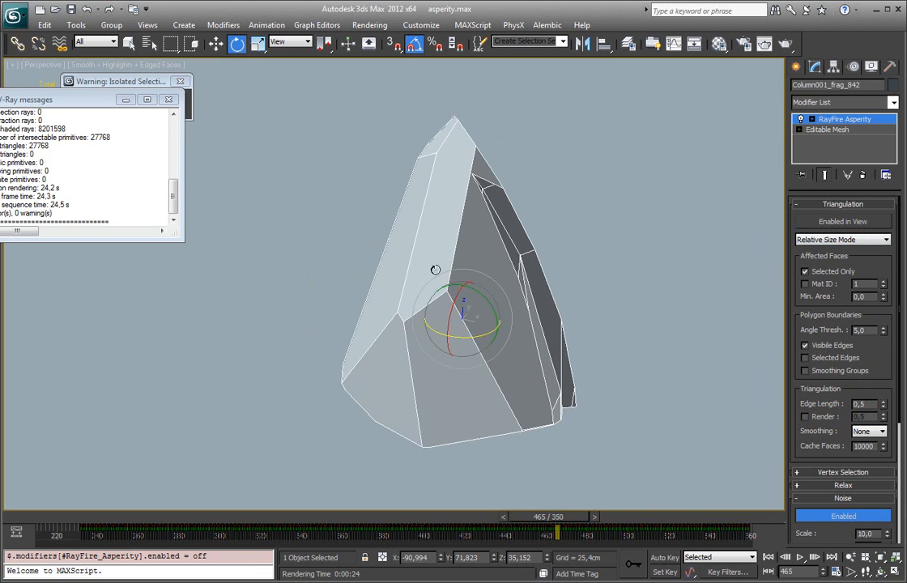
drag(460, 334, 481, 339)
alt+middle_drag(480, 338, 456, 342)
key(shift+q)
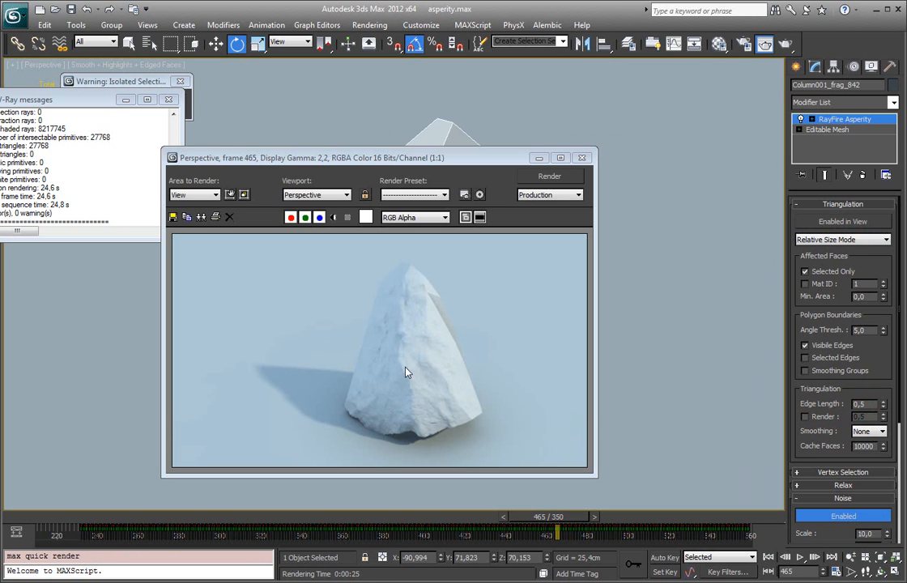
click(583, 158)
Step: Enable the modifier in the viewport and display the fragment shaded without edged faces, keeping the fragment selected
alt+middle_drag(496, 222, 534, 228)
scroll(803, 383, down, 2)
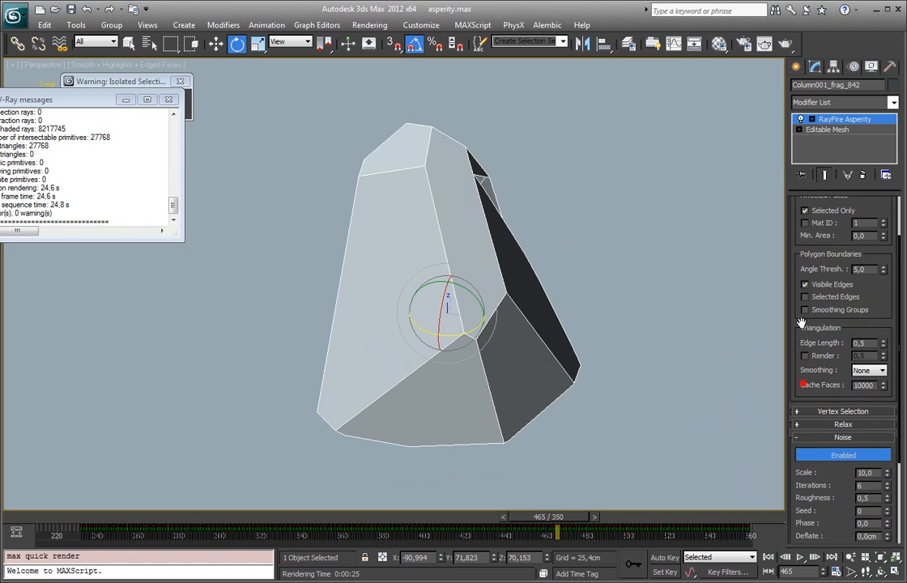
scroll(843, 243, up, 2)
click(850, 223)
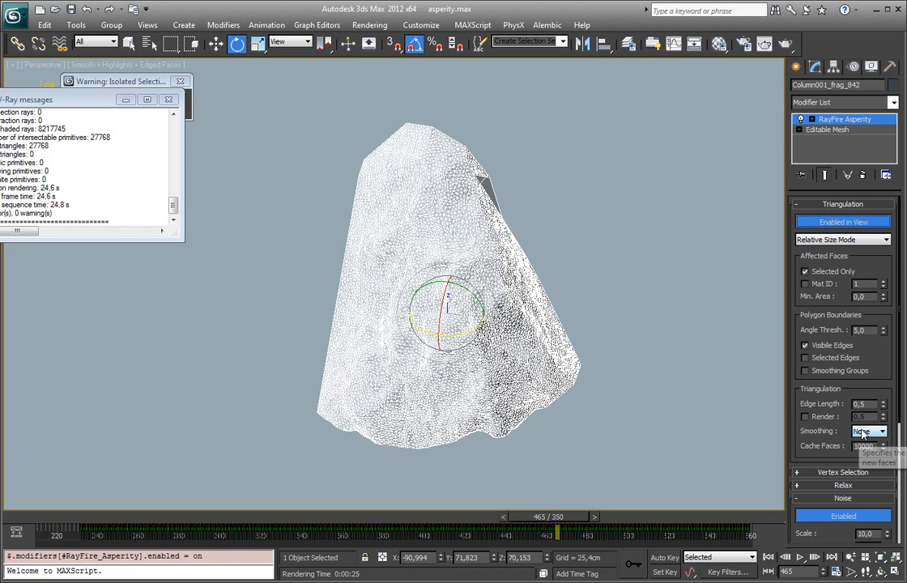
key(F3)
key(F3)
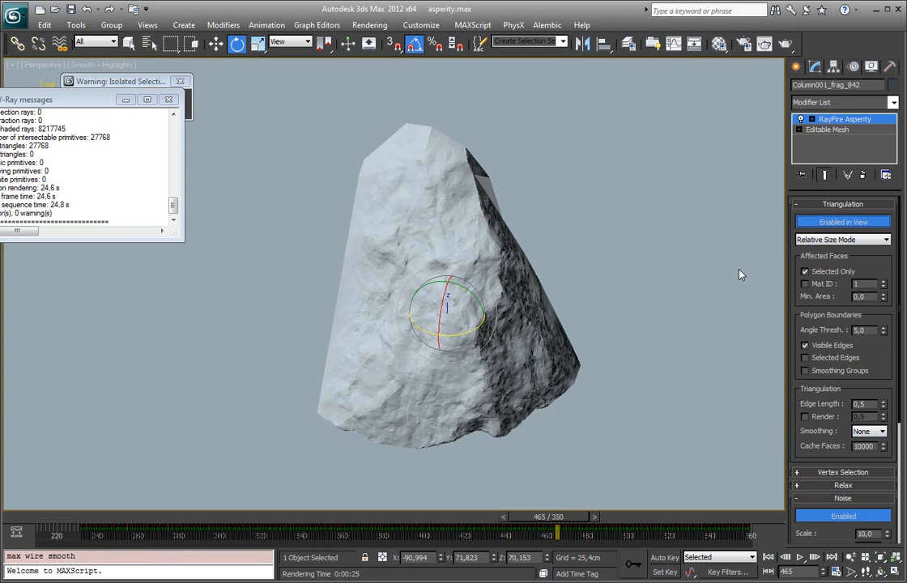
click(648, 236)
scroll(508, 270, up, 8)
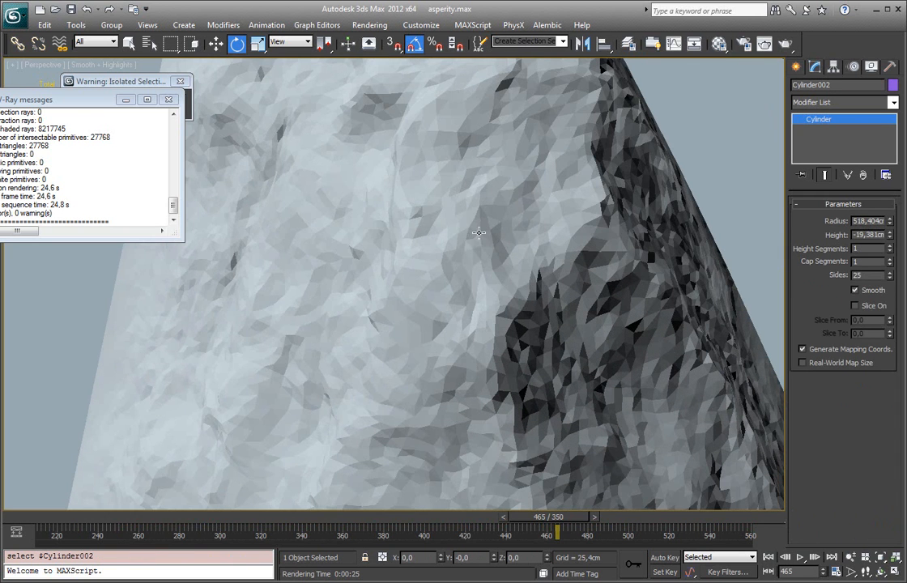
click(475, 292)
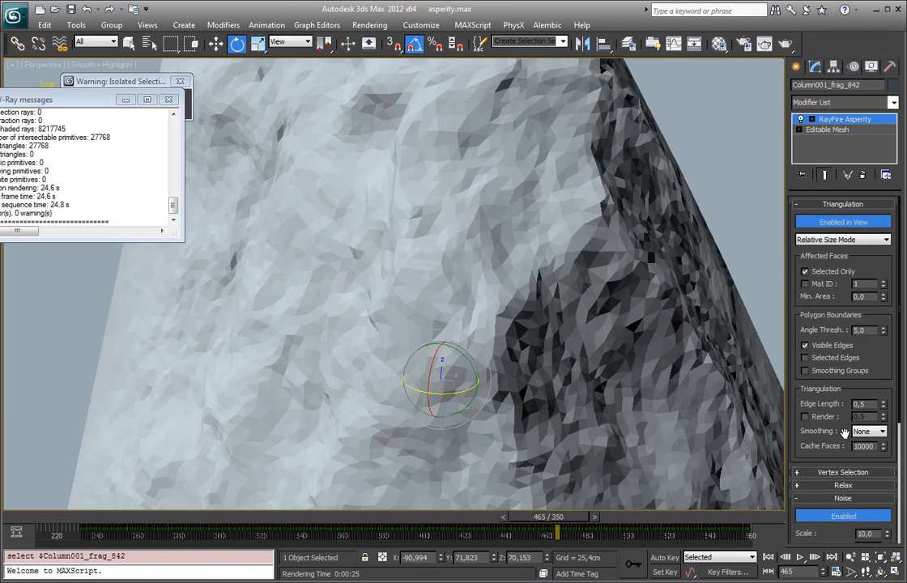
Step: Set the modifier's triangulation smoothing to Auto and view the fragment's shading from another angle
click(869, 431)
click(867, 443)
alt+middle_drag(543, 300, 277, 266)
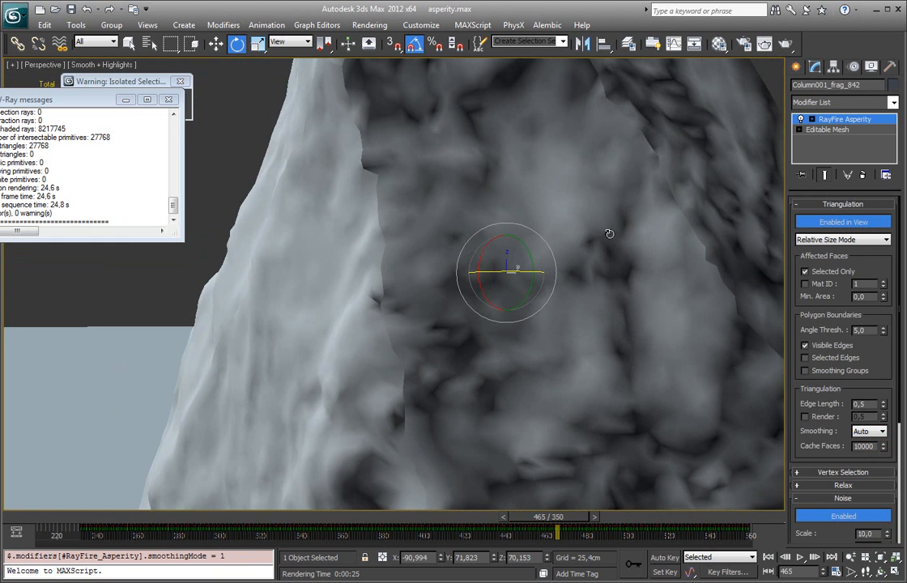
Step: Switch the RayFire Asperity modifier off and on in the stack to compare the smoothed surface with the original faces
click(801, 120)
alt+middle_drag(312, 288, 381, 310)
alt+middle_drag(237, 380, 317, 206)
alt+middle_drag(369, 248, 381, 313)
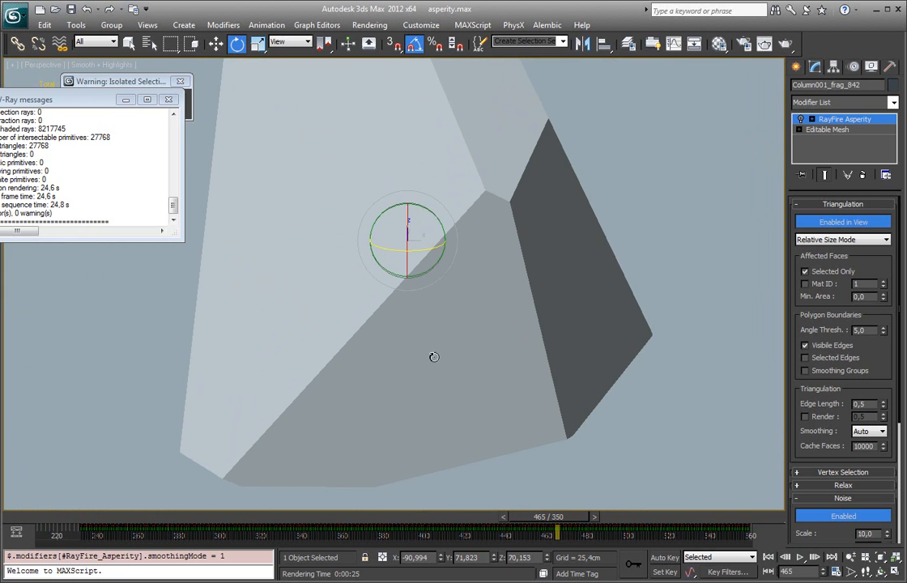
click(800, 120)
alt+middle_drag(324, 229, 437, 221)
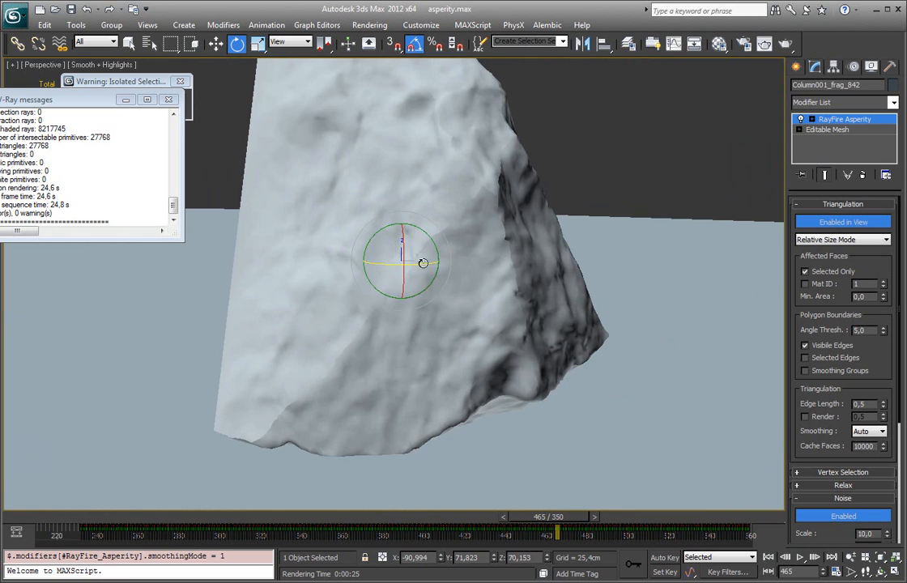
alt+middle_drag(492, 183, 590, 262)
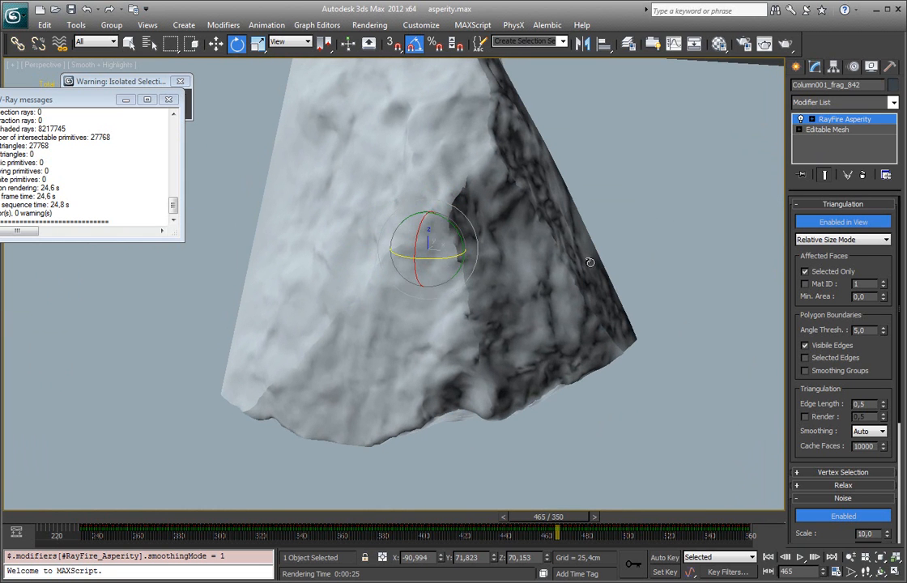
Step: Try Full triangulation smoothing on the fragment and set the smoothing back to None
click(875, 433)
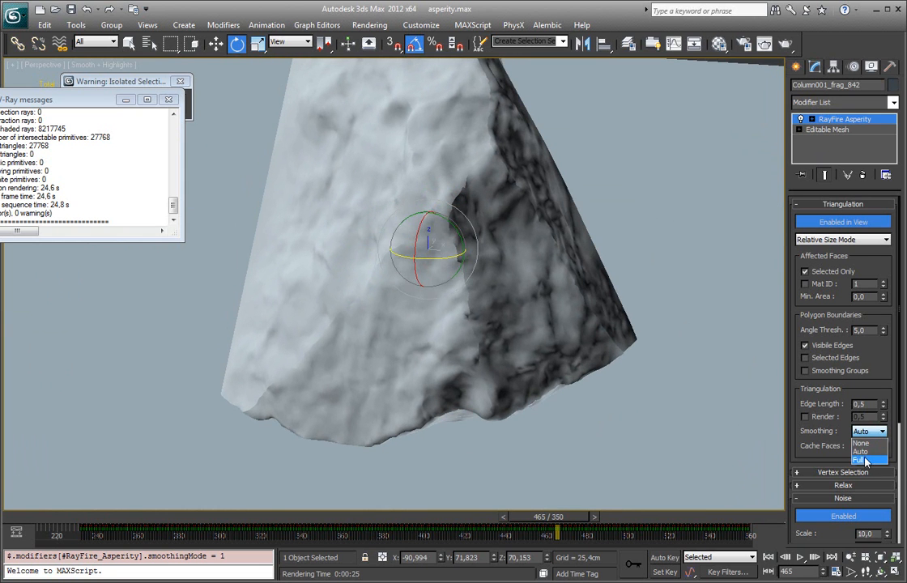
click(865, 461)
alt+middle_drag(486, 263, 396, 251)
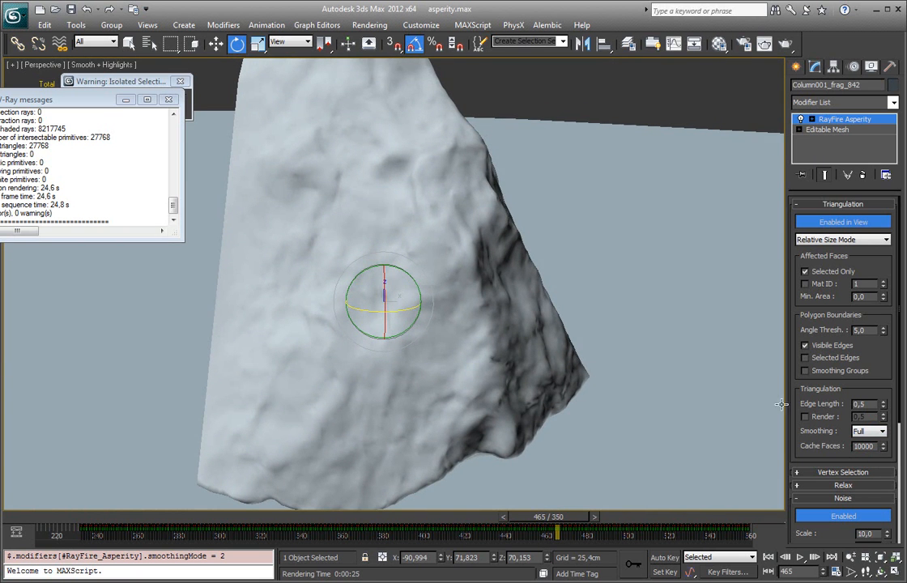
click(866, 431)
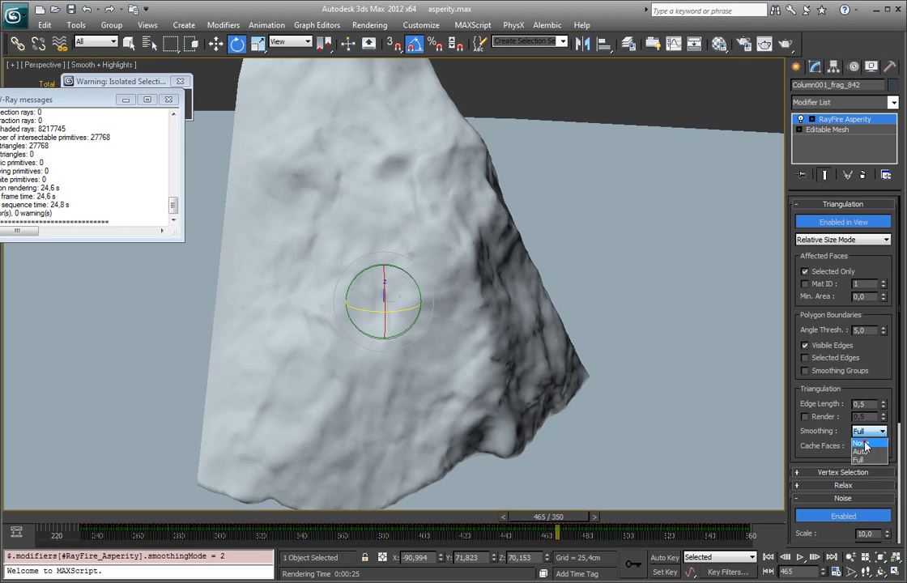
click(865, 445)
double_click(867, 447)
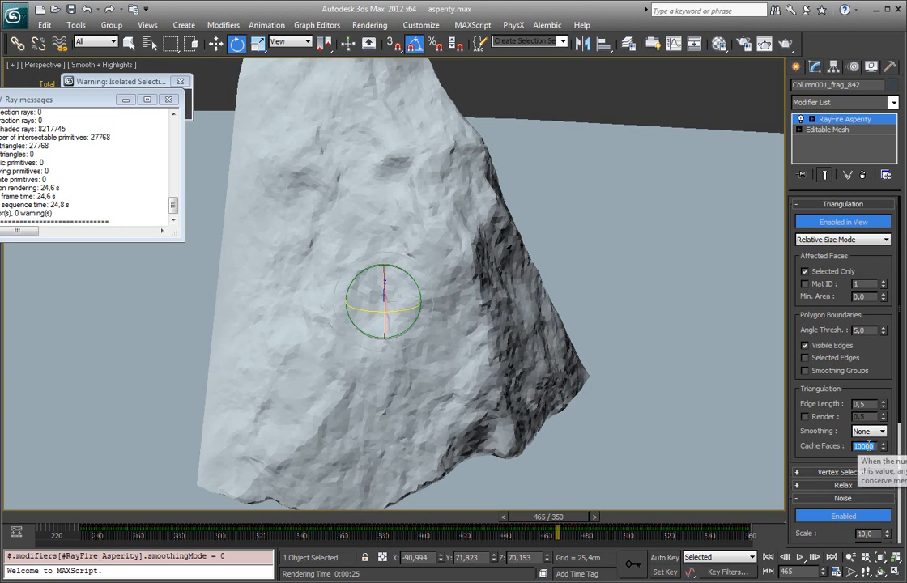
drag(819, 435, 820, 435)
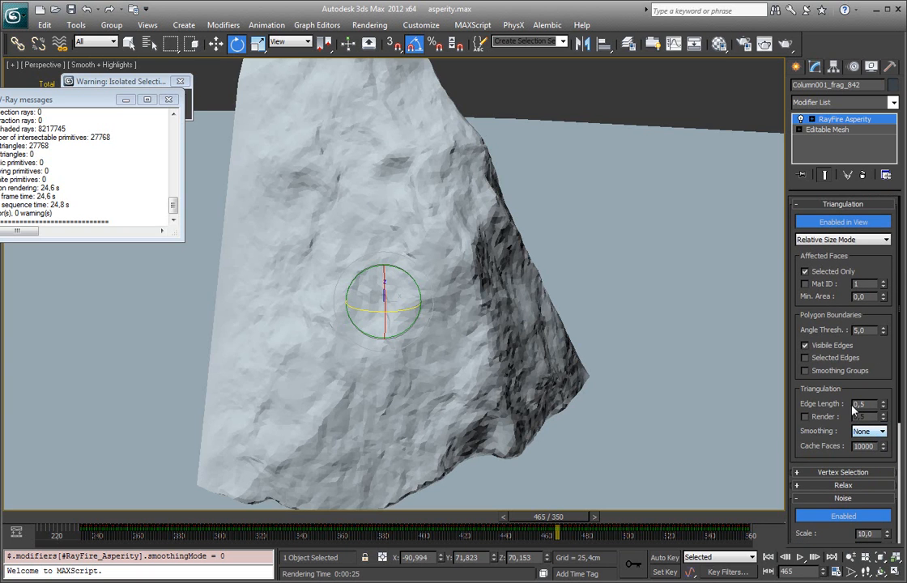
drag(827, 443, 811, 372)
middle_drag(632, 376, 641, 290)
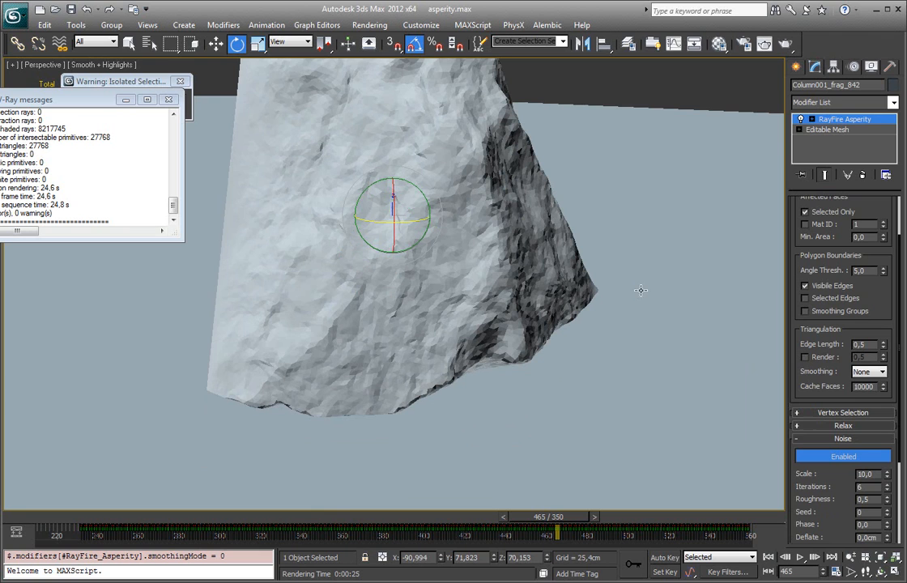
Step: Show the Relax settings and toggle Relax to compare the fragment's edges with and without it, leaving it disabled
click(842, 426)
scroll(822, 464, down, 1)
alt+middle_drag(701, 345, 525, 270)
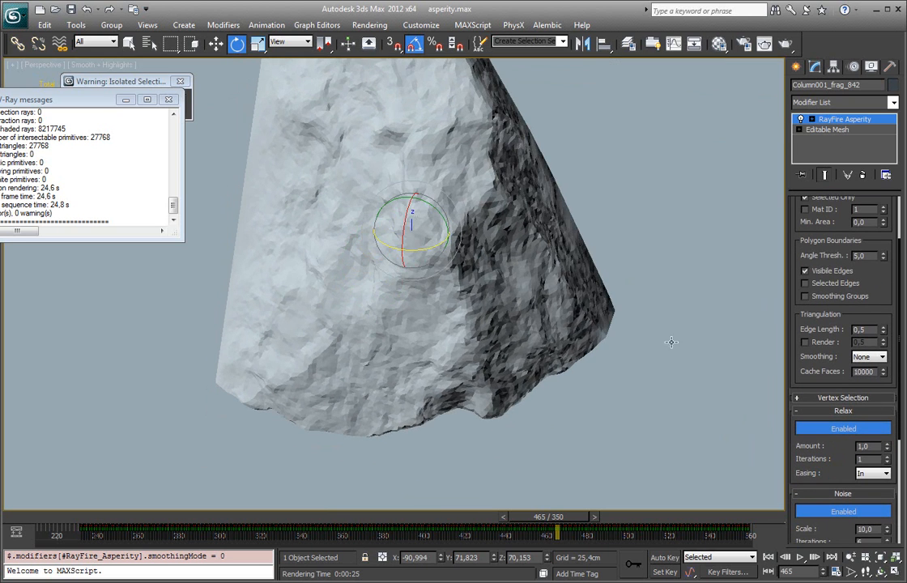
click(862, 436)
middle_drag(453, 200, 467, 243)
alt+middle_drag(485, 365, 447, 347)
click(851, 431)
click(851, 430)
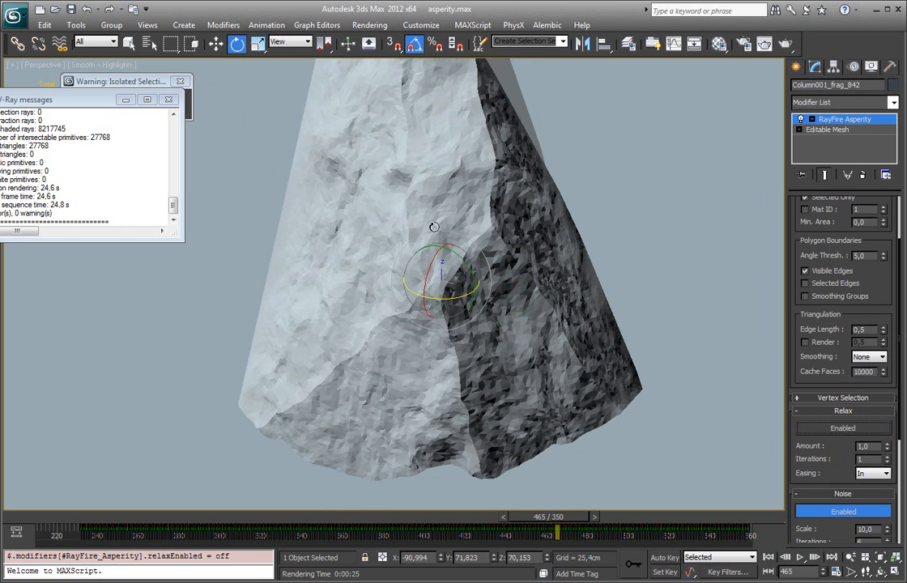
middle_drag(435, 176, 434, 249)
middle_drag(444, 308, 441, 232)
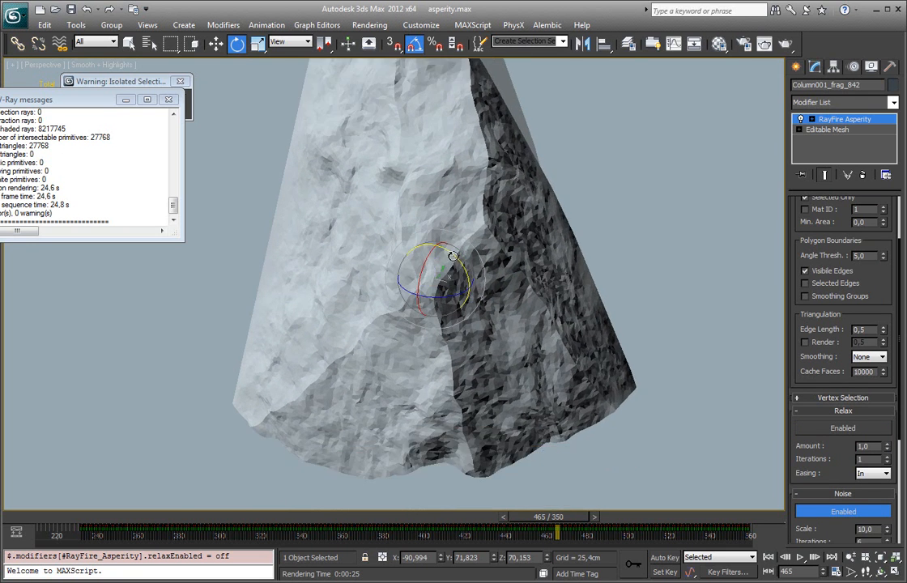
scroll(446, 245, up, 3)
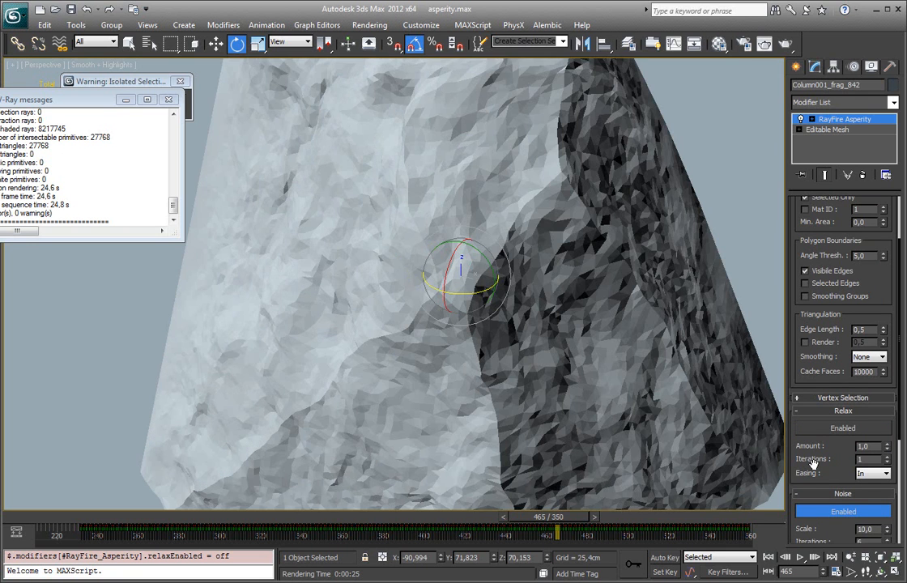
Step: Disable the modifier's noise and view the fragment's plain faces, toggling the edged faces on and off
click(843, 512)
scroll(522, 333, down, 3)
alt+middle_drag(522, 334, 494, 262)
key(F4)
key(F4)
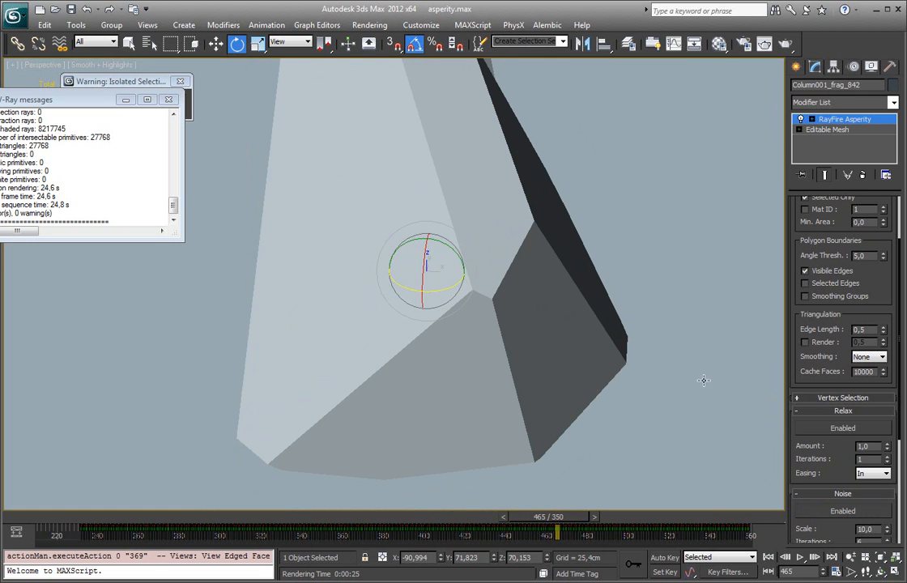
Step: Enable Relax on the noise-free fragment and view its relaxed edges from several angles
click(847, 433)
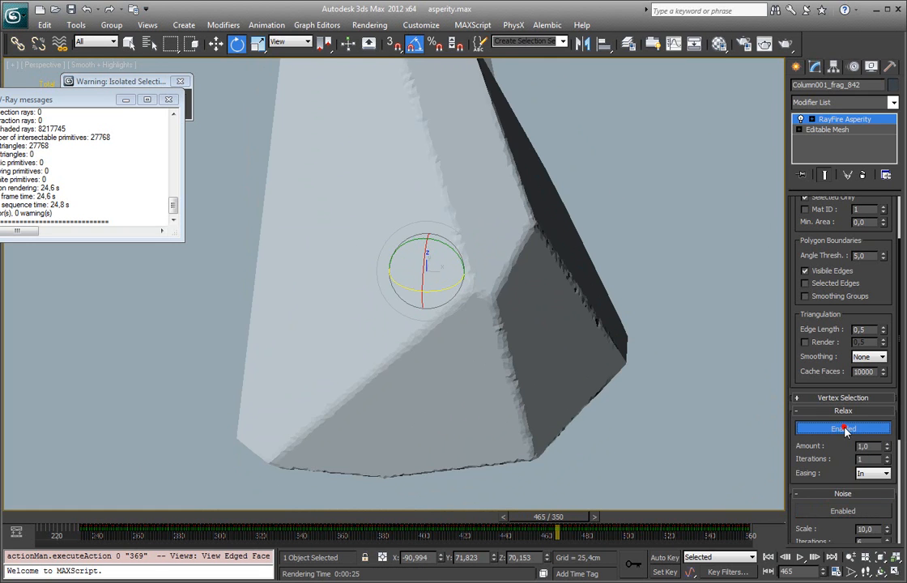
alt+middle_drag(540, 331, 478, 194)
alt+middle_drag(440, 114, 599, 366)
Step: Try different Relax amount and iteration values, and set both back to 1
mouse_move(887, 450)
mouse_down()
mouse_move(886, 519)
mouse_move(886, 450)
mouse_up()
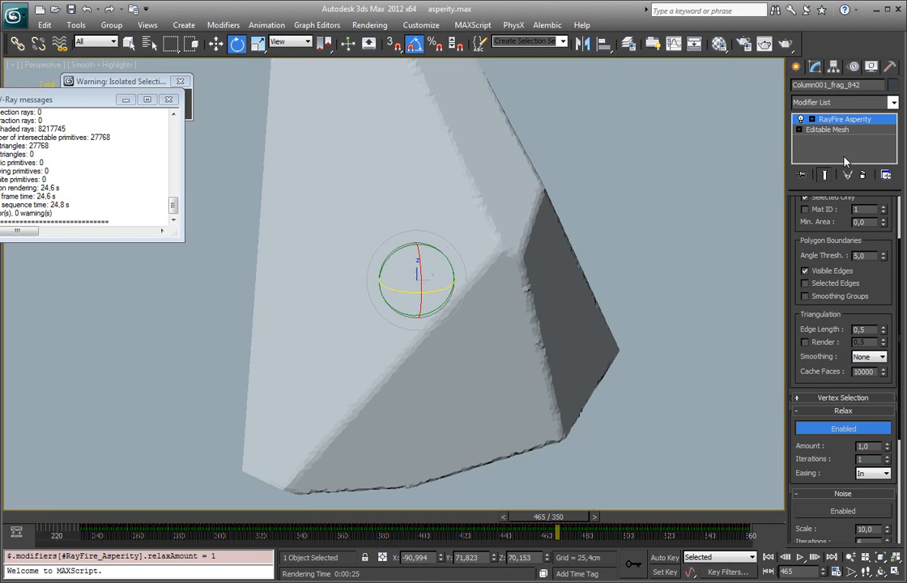
drag(888, 460, 863, 284)
alt+middle_drag(644, 252, 602, 324)
text(1)
key(Return)
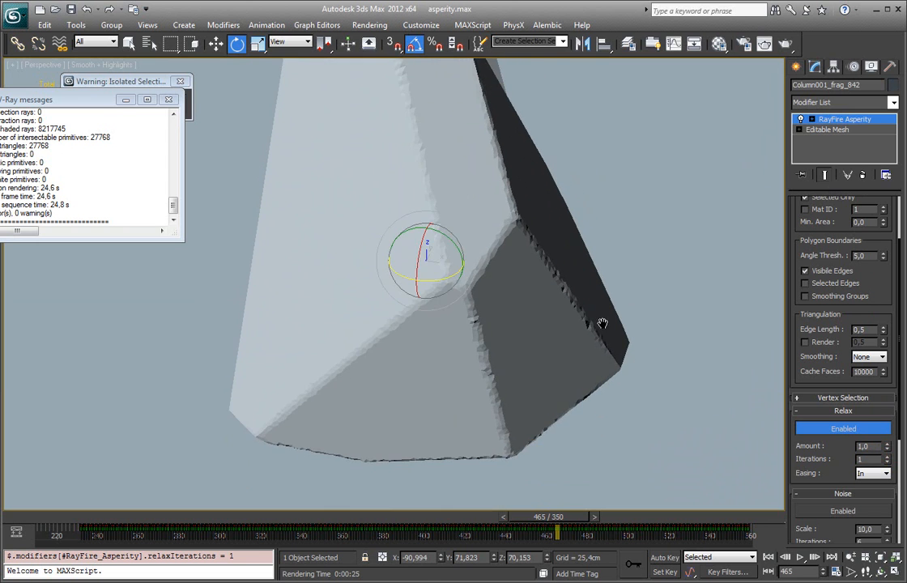
Step: Collapse the Relax settings and enable the modifier's noise on the fragment
click(833, 414)
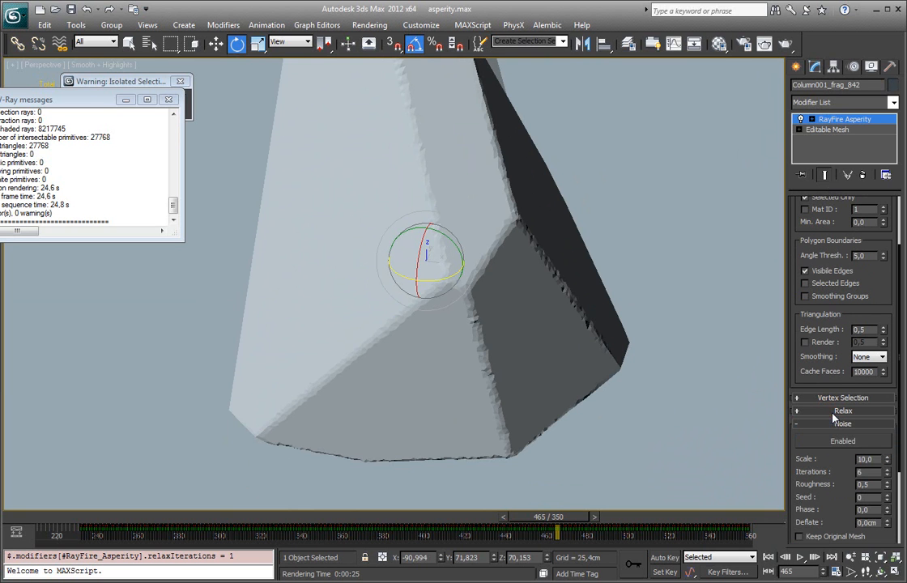
click(840, 442)
alt+middle_drag(681, 388, 621, 385)
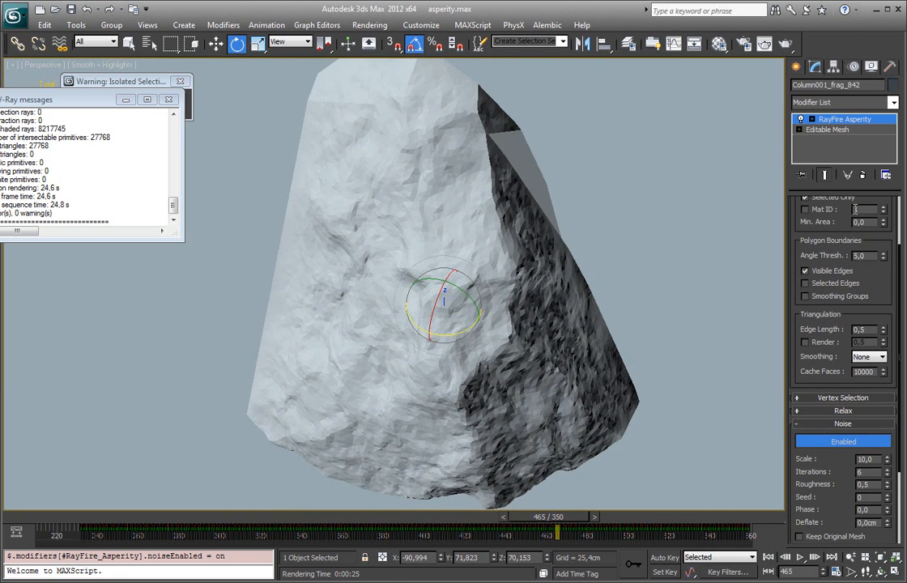
Step: Set the noise scale to 10.2 and view the fragment's rough surface from different angles
scroll(796, 403, down, 3)
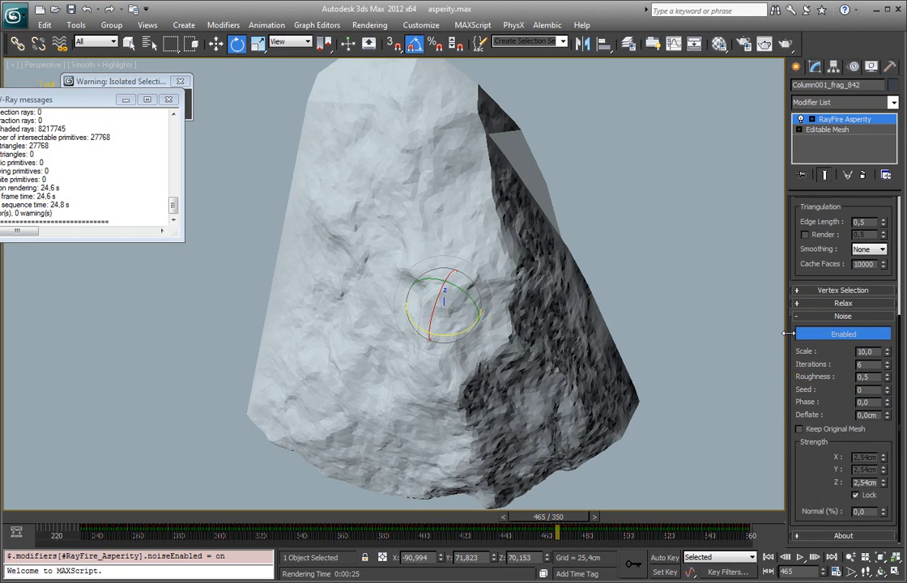
alt+middle_drag(670, 358, 570, 287)
drag(887, 354, 872, 370)
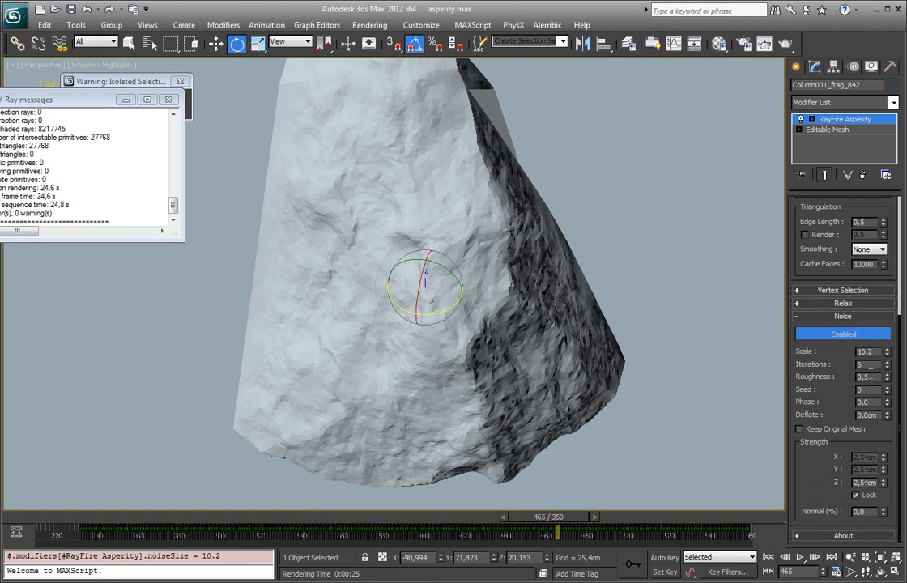
alt+middle_drag(555, 306, 654, 335)
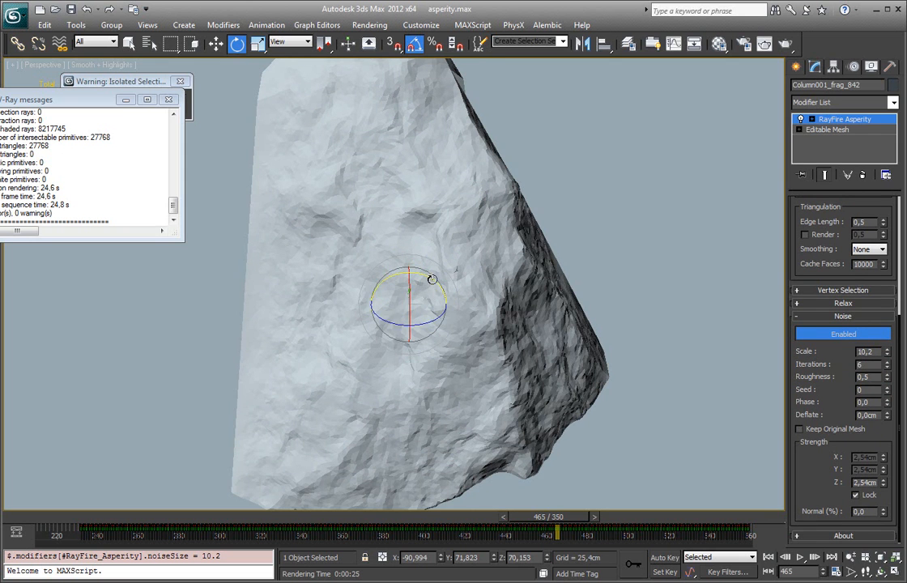
Step: Set the fragment's noise scale to about 9.324 and its roughness to 0.54
drag(432, 279, 431, 309)
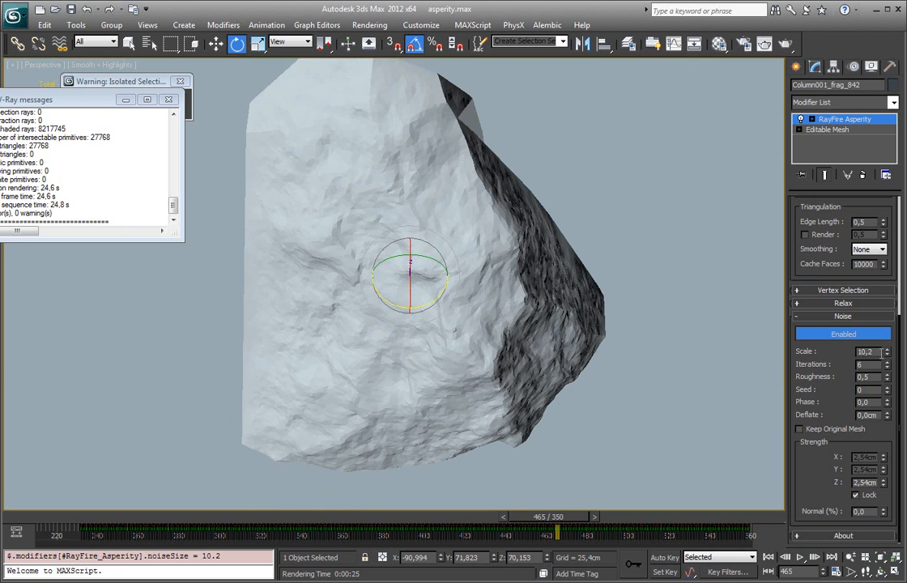
mouse_move(887, 349)
mouse_down()
mouse_move(887, 334)
mouse_move(886, 367)
mouse_up()
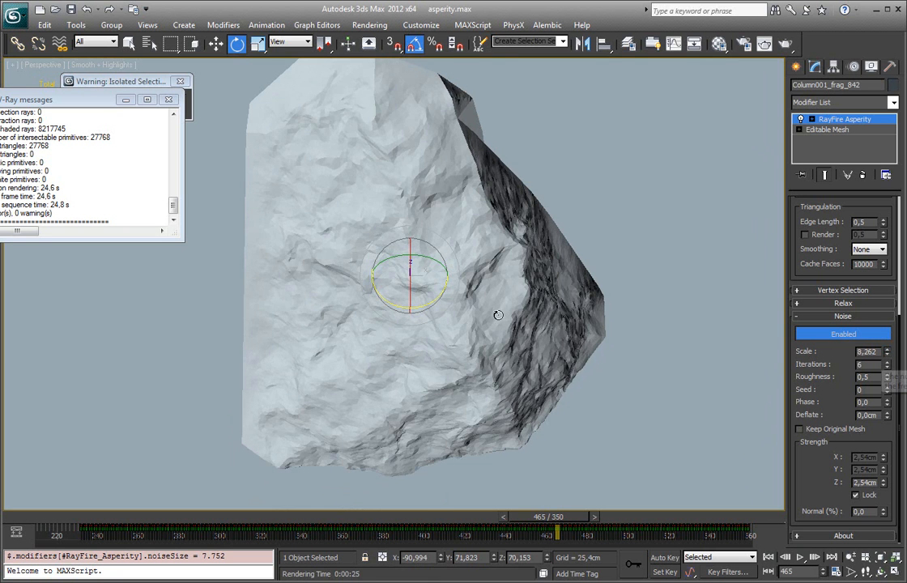
mouse_move(887, 354)
mouse_down()
mouse_move(886, 363)
mouse_move(885, 337)
mouse_move(884, 358)
mouse_up()
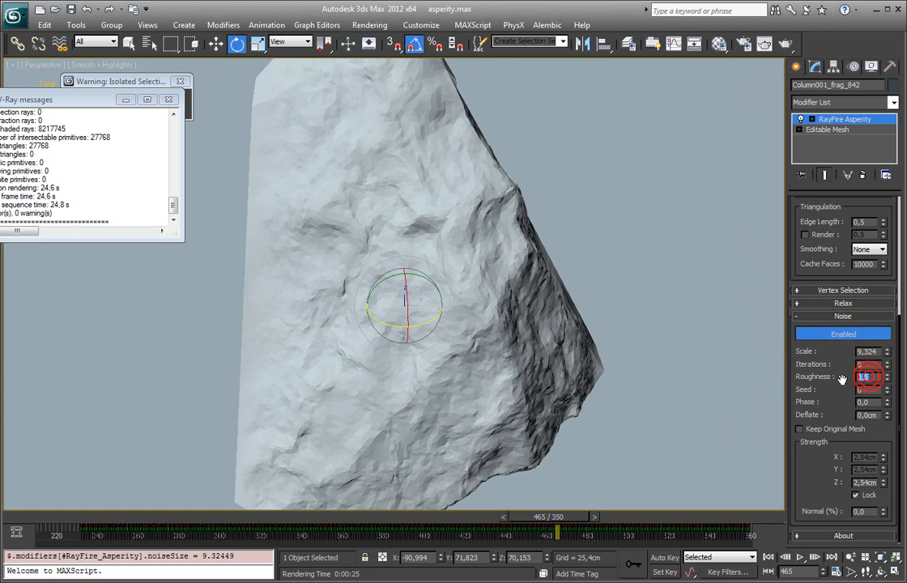
mouse_move(887, 382)
mouse_down()
mouse_move(888, 362)
mouse_move(888, 383)
mouse_move(886, 375)
mouse_up()
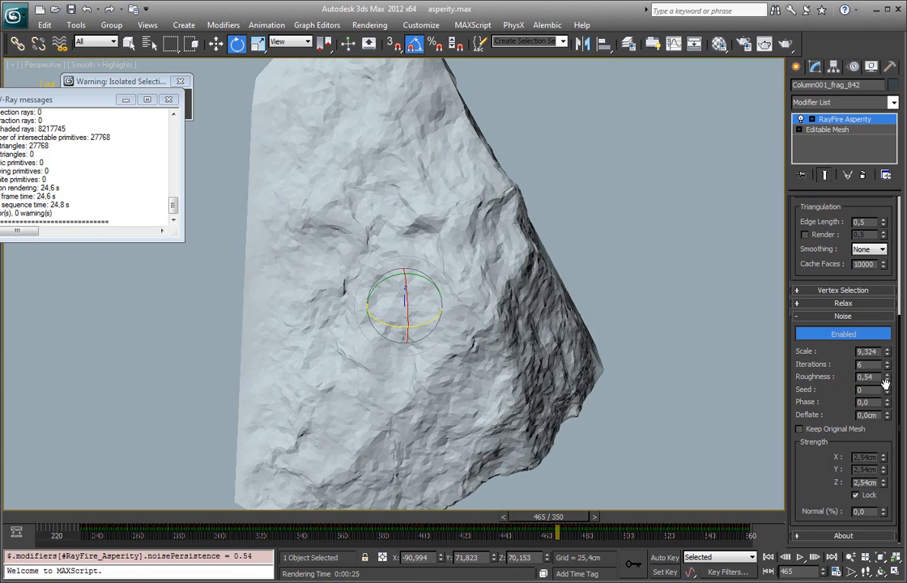
Step: Try different noise seed and phase values on the fragment, and set both back to 0
click(887, 389)
click(887, 389)
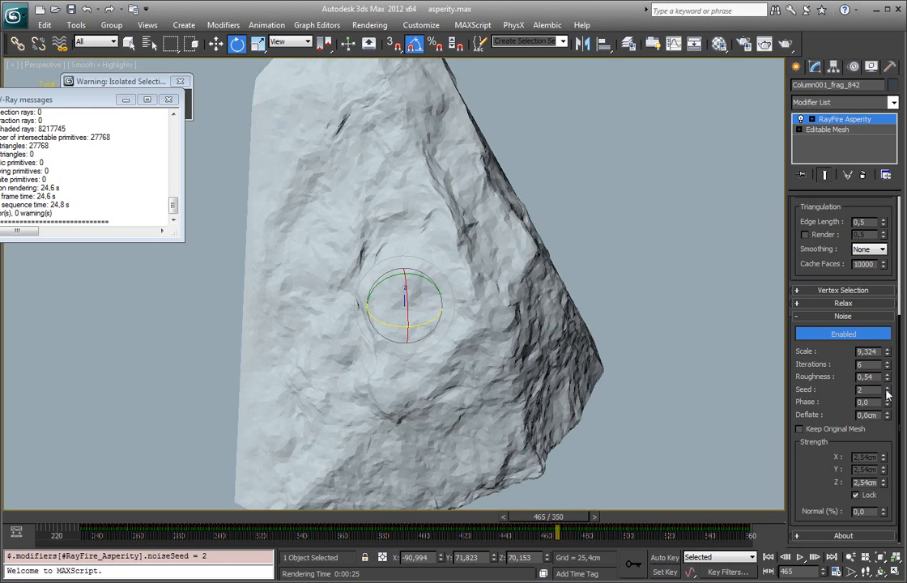
click(888, 393)
click(888, 393)
mouse_move(887, 405)
mouse_down()
mouse_move(895, 346)
mouse_move(890, 405)
mouse_up()
right_click(889, 403)
middle_drag(630, 354, 654, 301)
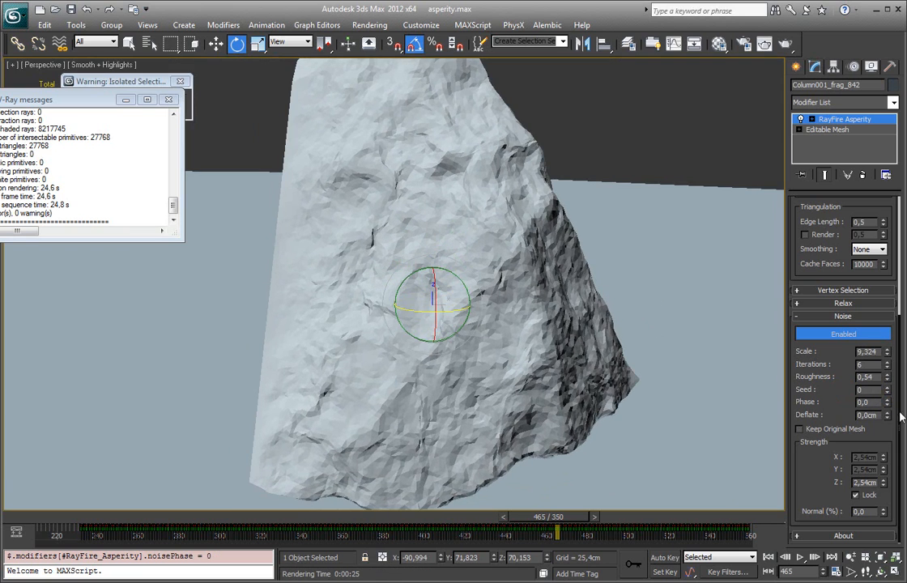
Step: Try different Deflate values, view the fragment from several angles, and set Deflate back to 0
drag(887, 415, 889, 377)
alt+middle_drag(708, 355, 739, 401)
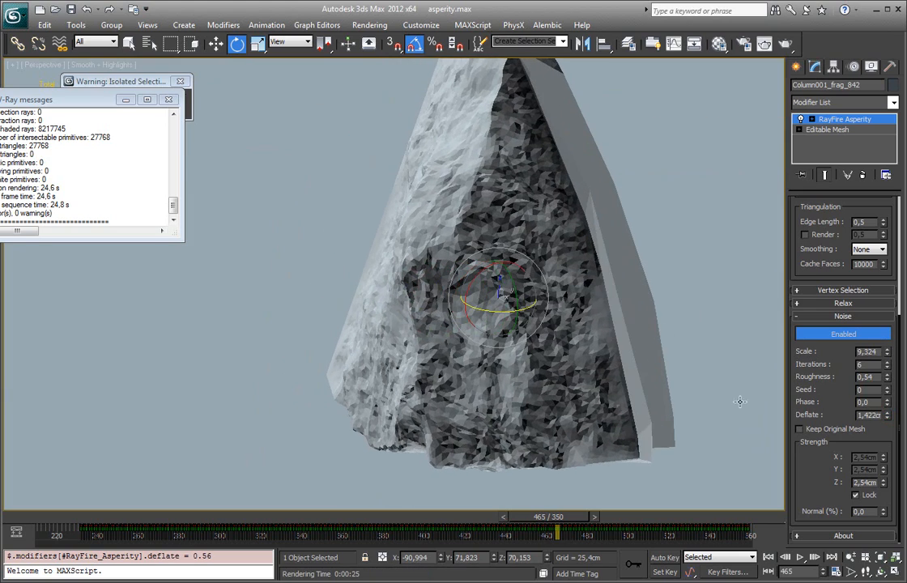
right_click(887, 415)
alt+middle_drag(674, 352, 435, 153)
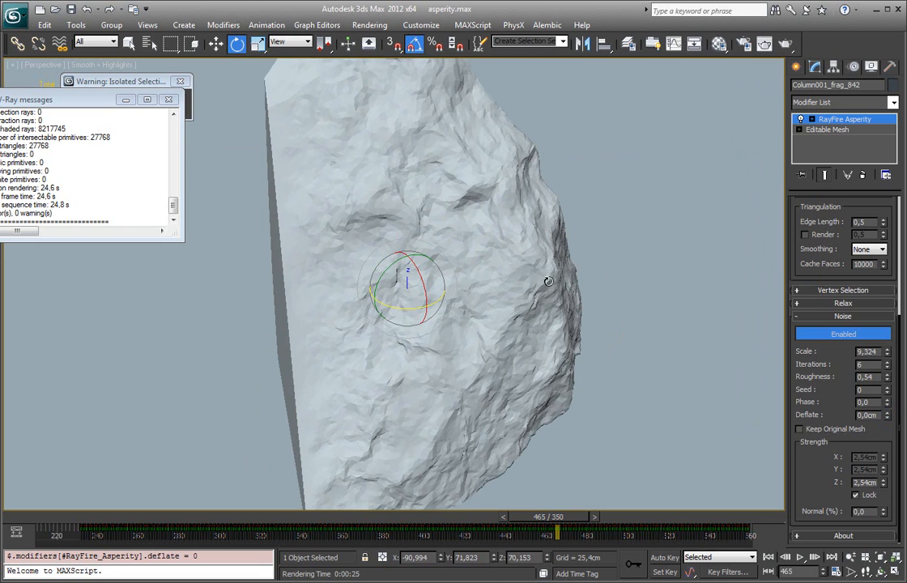
middle_drag(577, 297, 556, 282)
click(889, 417)
click(891, 417)
right_click(889, 417)
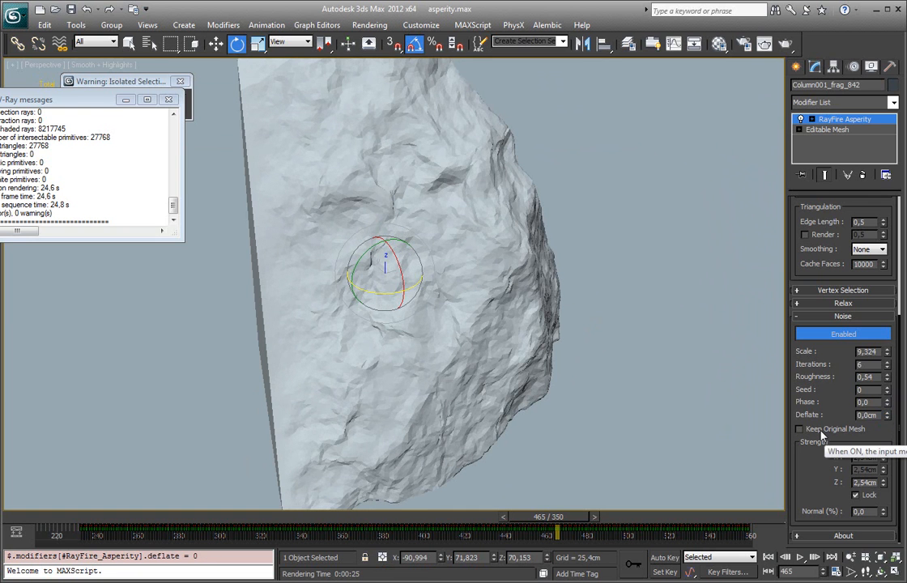
Step: Enable Keep Original Mesh and view the fragment's flat and rough areas from different angles
click(822, 436)
alt+middle_drag(818, 431, 476, 253)
alt+middle_drag(463, 289, 430, 260)
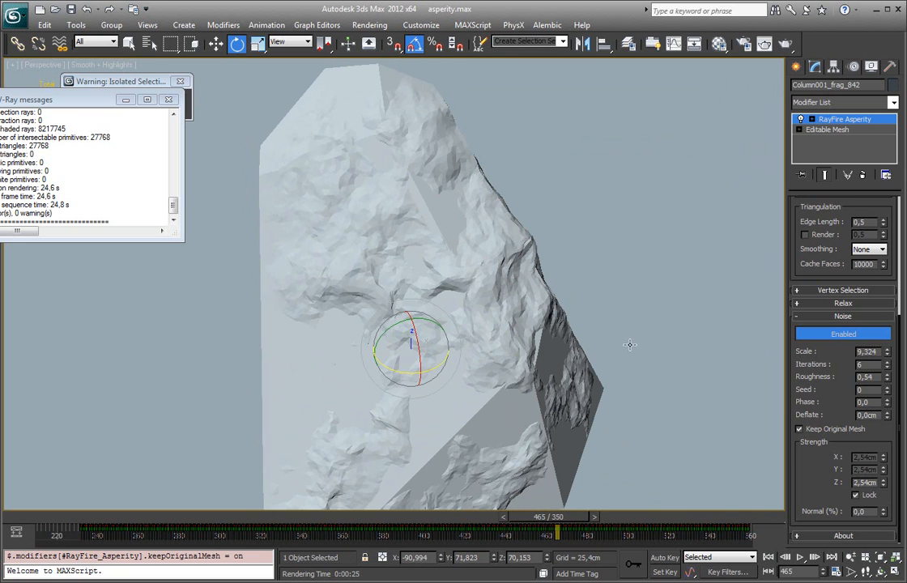
middle_drag(603, 331, 604, 301)
Step: Set the noise Z strength to about 3.048 cm and view the fragment from different angles
mouse_move(887, 483)
mouse_down()
mouse_move(878, 495)
mouse_move(882, 468)
mouse_up()
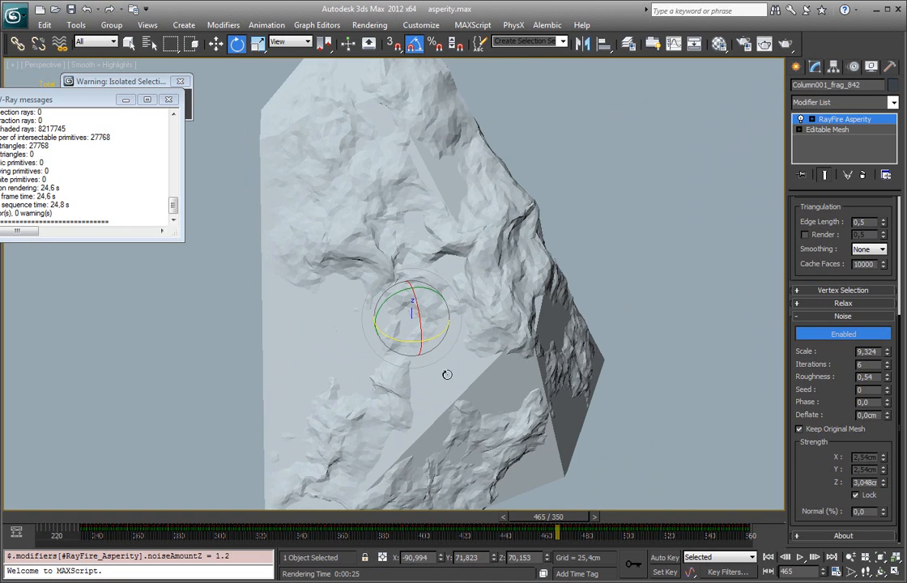
alt+middle_drag(446, 377, 480, 165)
alt+middle_drag(533, 231, 524, 250)
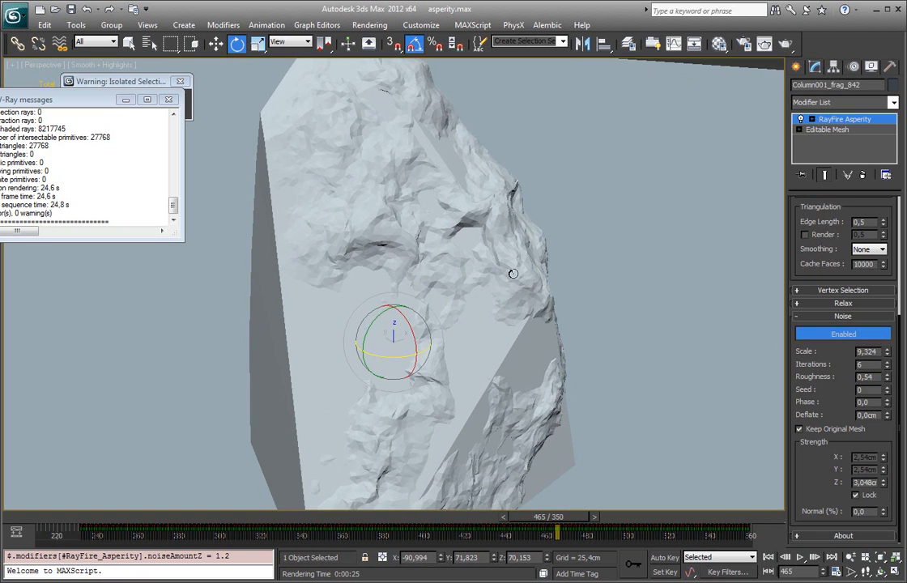
alt+middle_drag(518, 297, 497, 241)
Step: Go to frame 461 of the animation and inspect where the fragment's base protrudes through the ground plane
mouse_move(536, 528)
mouse_down()
mouse_move(405, 520)
mouse_move(540, 527)
mouse_up()
middle_drag(528, 405, 501, 375)
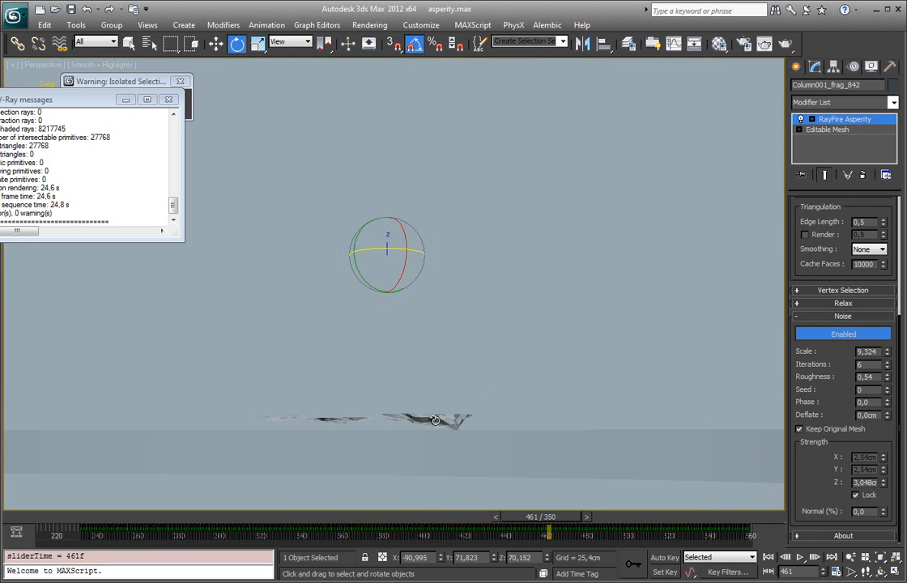
alt+middle_drag(451, 412, 449, 414)
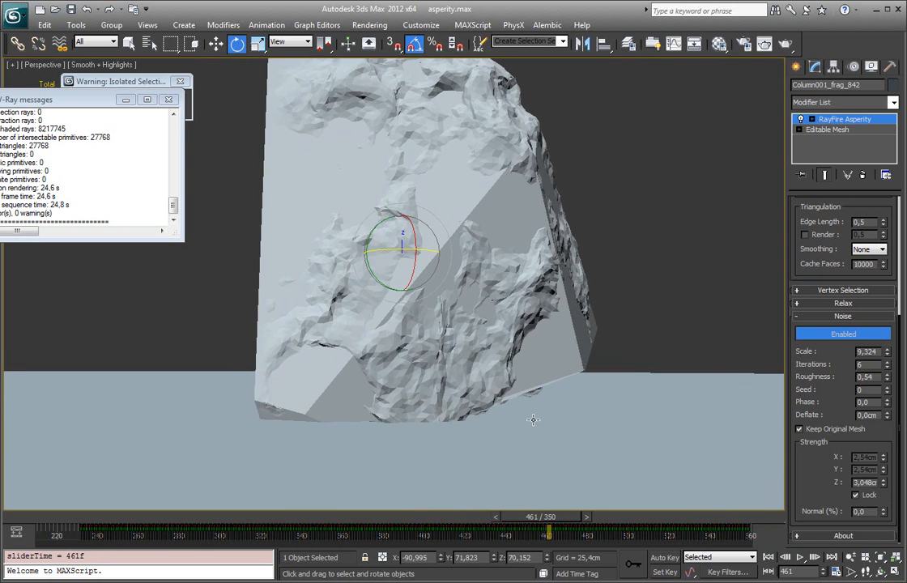
alt+middle_drag(534, 419, 533, 415)
Step: Set the noise Z strength to about 2.591 cm, and try a Deflate change before resetting it to 0
mouse_move(882, 484)
mouse_down()
mouse_move(883, 499)
mouse_move(884, 491)
mouse_up()
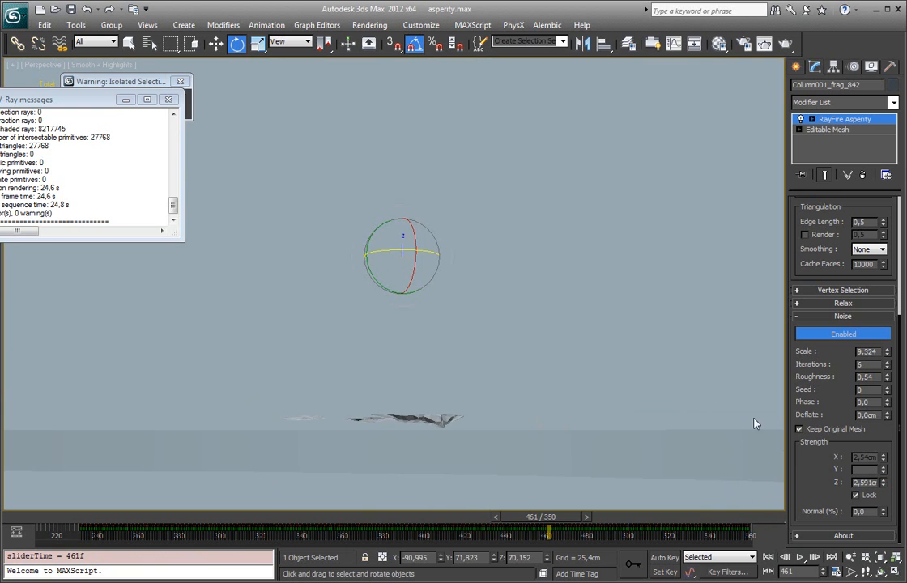
mouse_move(885, 415)
mouse_down()
mouse_move(887, 392)
mouse_move(891, 419)
mouse_up()
right_click(891, 417)
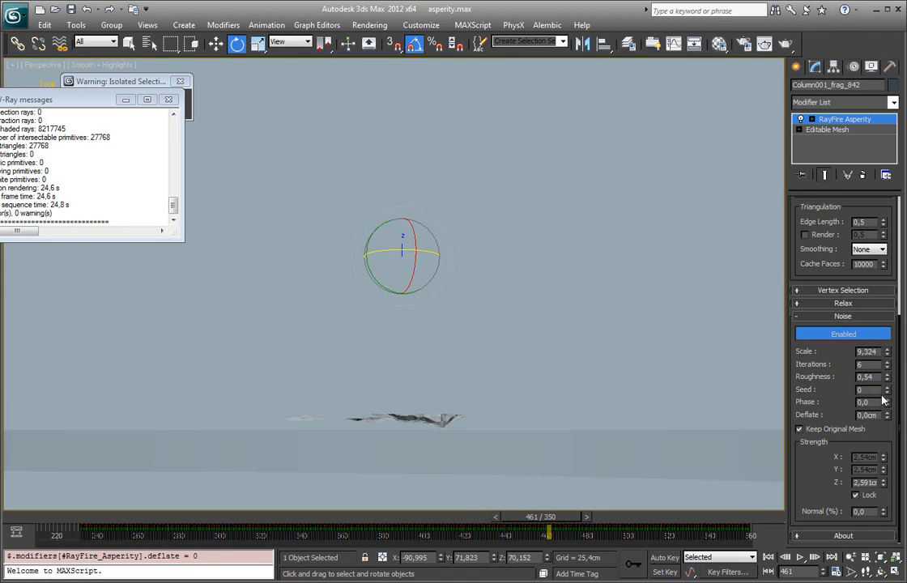
Step: Try a noise phase of 0.75 and a seed of 3 on the fragment
drag(887, 405, 886, 347)
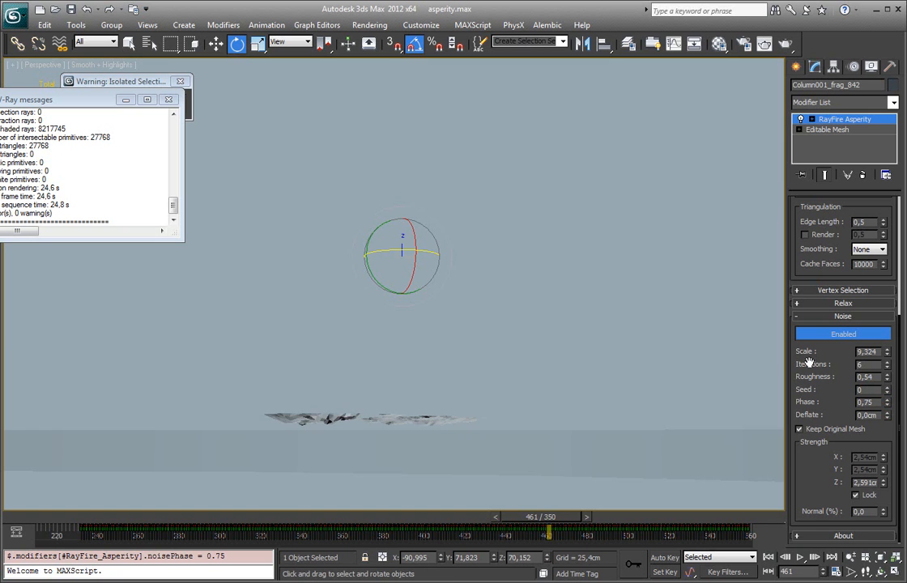
click(888, 387)
click(888, 388)
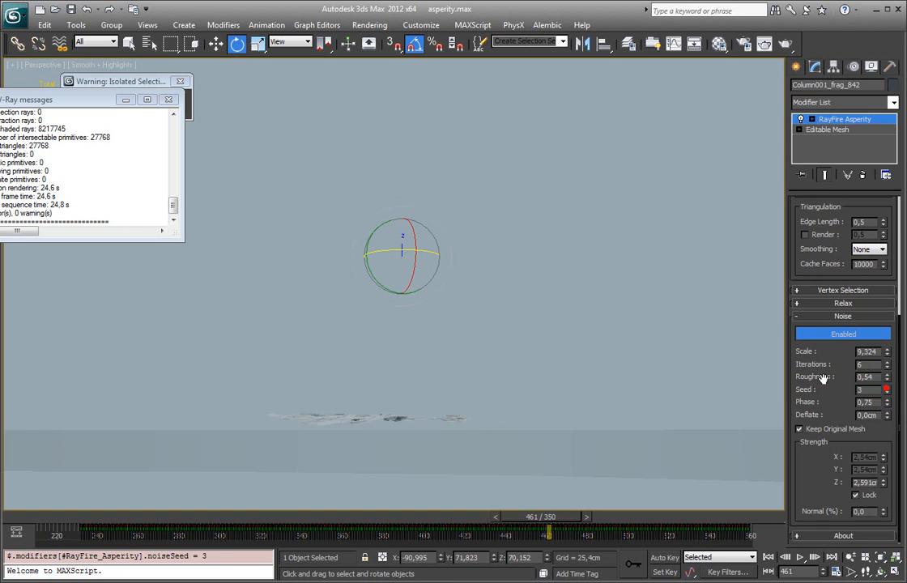
click(887, 387)
alt+middle_drag(668, 328, 612, 361)
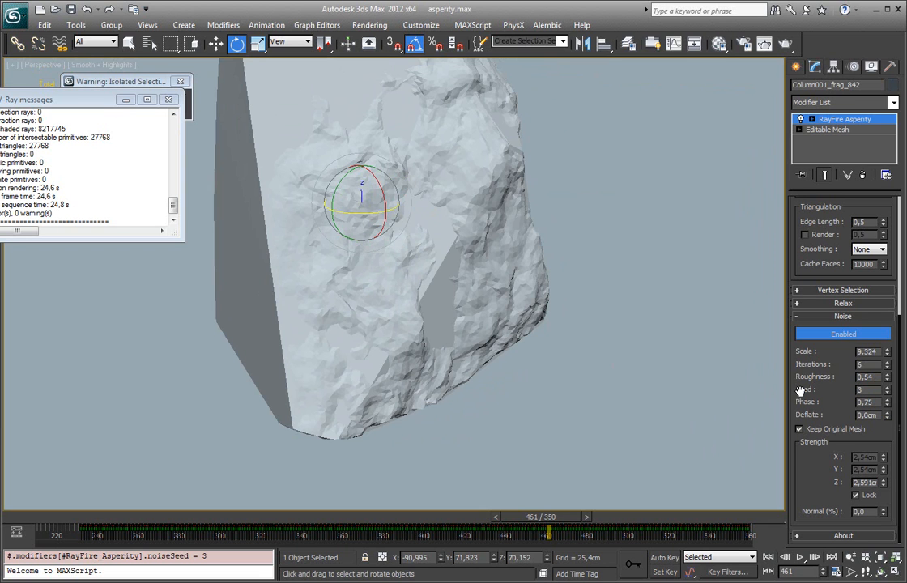
Step: Reset the noise phase and seed to 0 and the roughness to 0.5
right_click(888, 405)
right_click(888, 392)
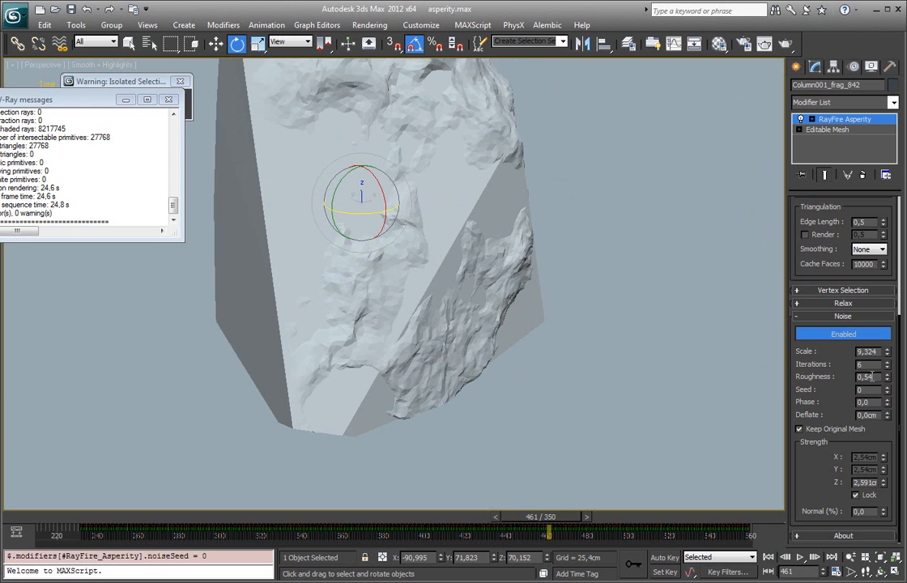
right_click(888, 381)
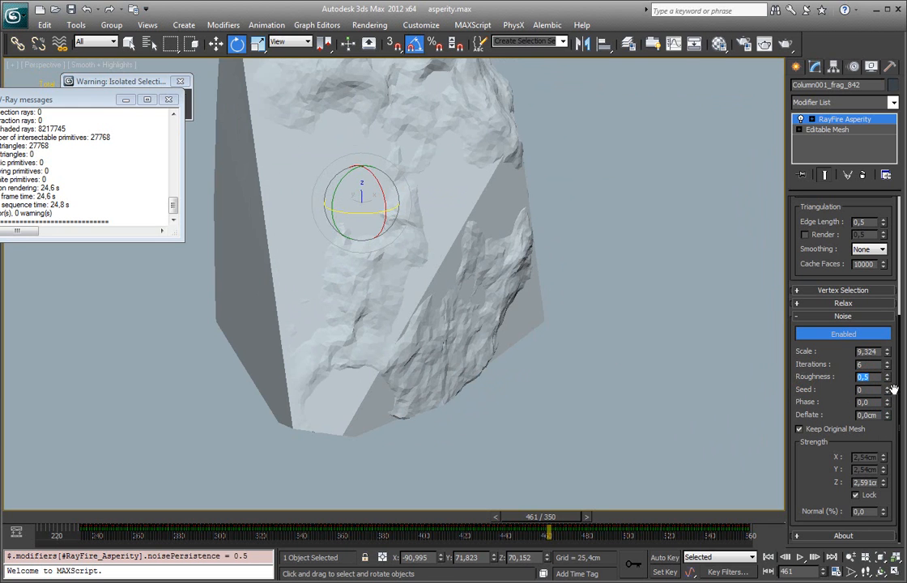
Step: Set the noise Z strength to about 3.498 cm and compare the fragment without and with Keep Original Mesh, leaving it enabled
alt+middle_drag(561, 266, 486, 235)
drag(884, 482, 882, 455)
alt+middle_drag(579, 243, 465, 226)
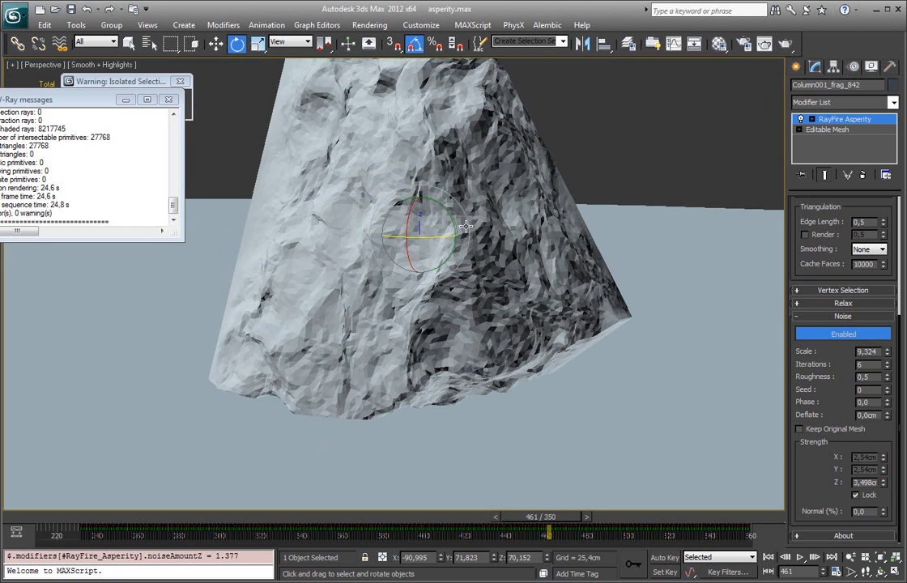
click(849, 425)
alt+middle_drag(690, 366, 671, 342)
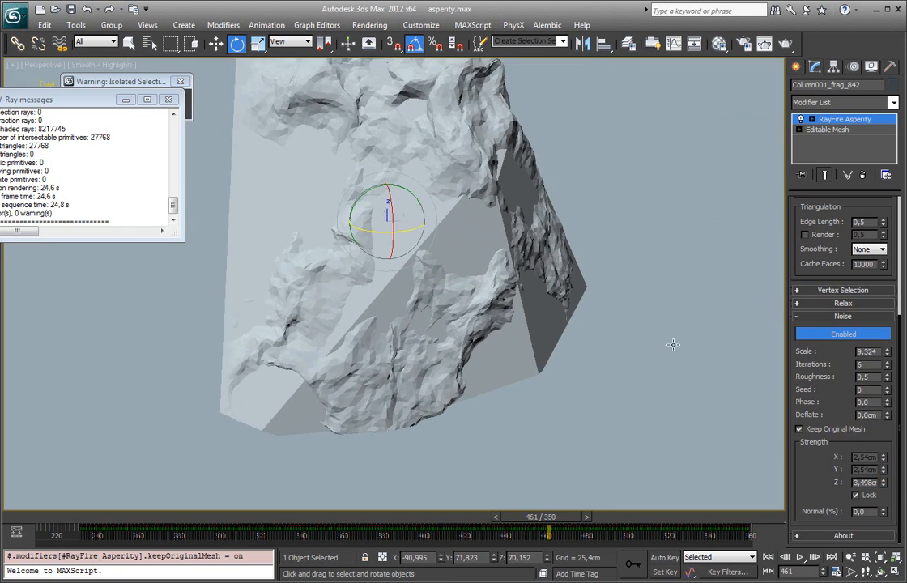
alt+middle_drag(547, 333, 524, 194)
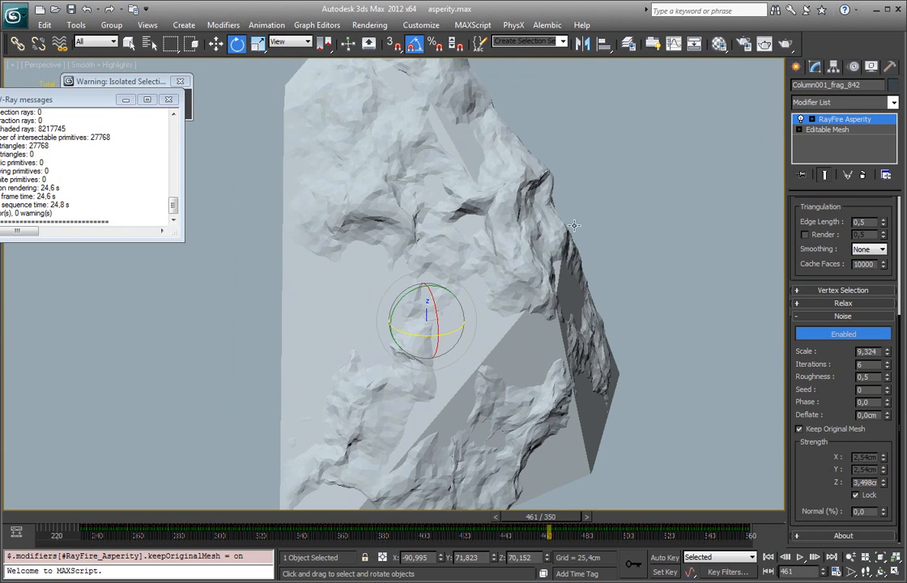
Step: Try different noise Normal percentages, set the value to 100, and view the resulting surface
drag(884, 513, 888, 419)
right_click(884, 513)
drag(884, 514, 893, 390)
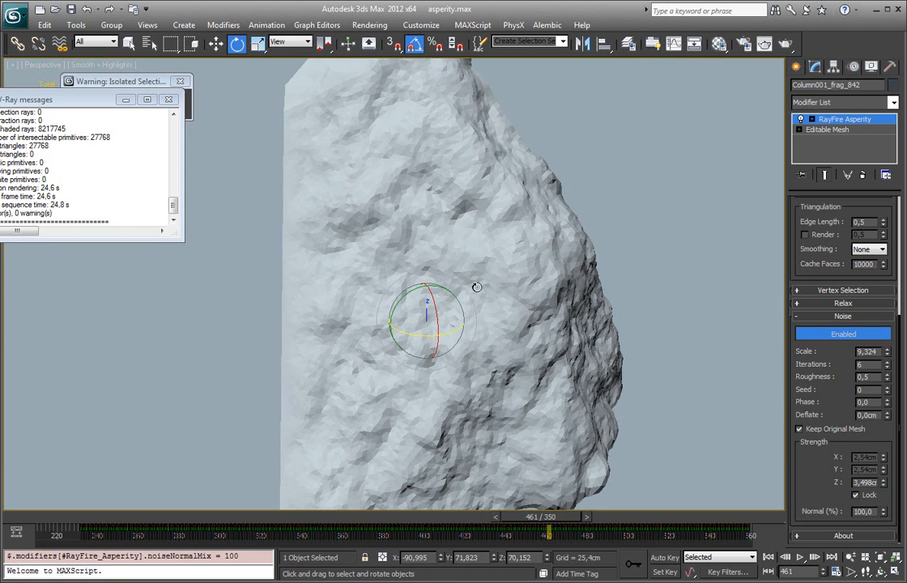
middle_drag(463, 298, 452, 252)
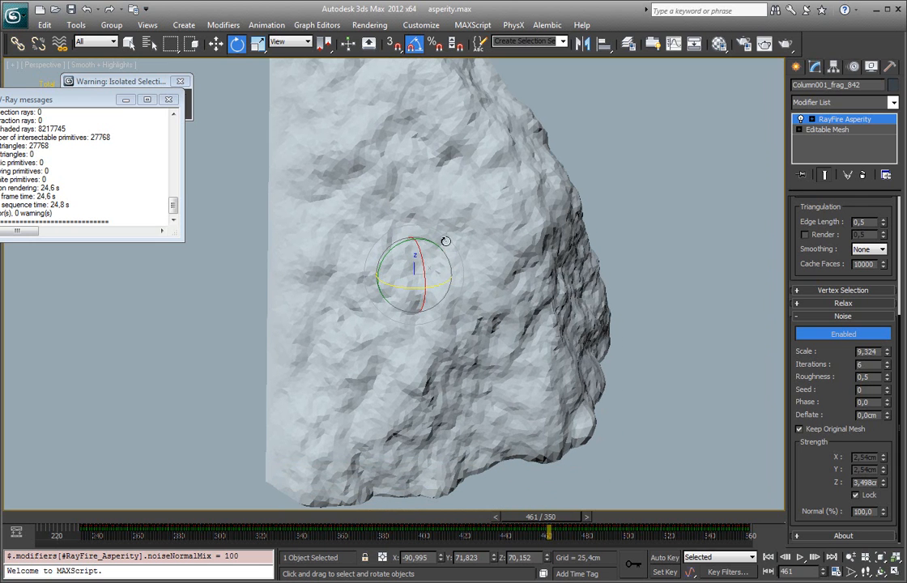
Step: Try different noise Z strengths and set the value to about 2.159 cm
drag(883, 486, 869, 541)
right_click(883, 486)
drag(884, 486, 884, 415)
scroll(778, 376, down, 3)
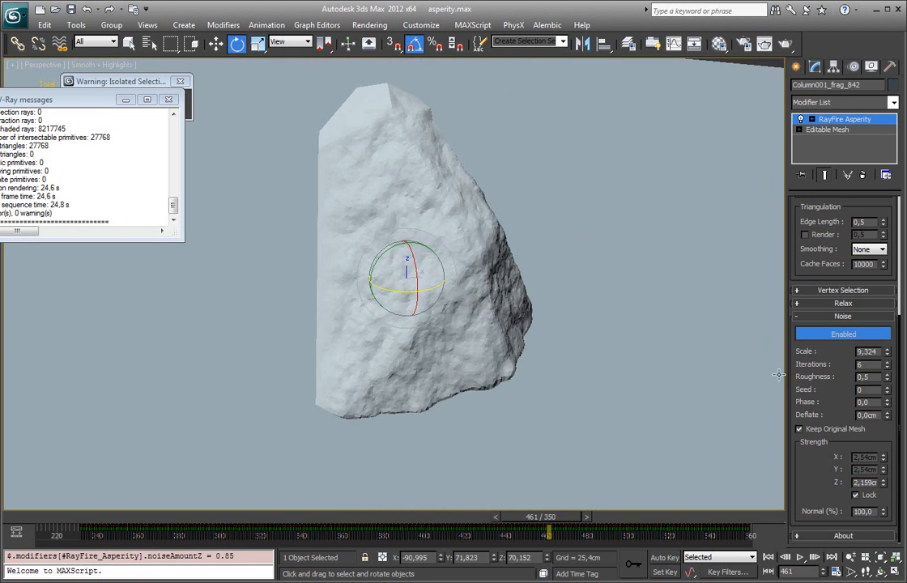
Step: Examine the fragment's mesh in wireframe, return to shaded display, and view its surface from several angles
key(F3)
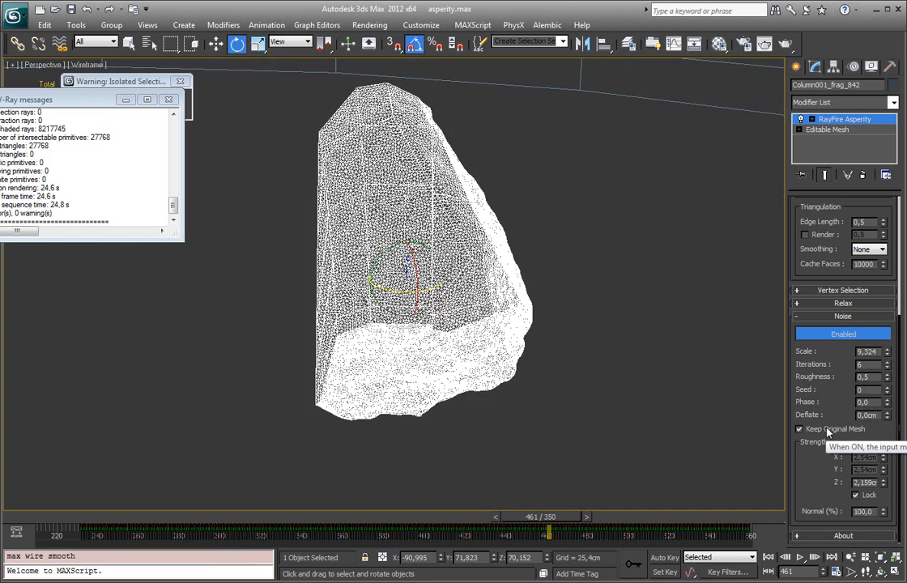
click(827, 433)
key(F3)
alt+middle_drag(420, 209, 441, 226)
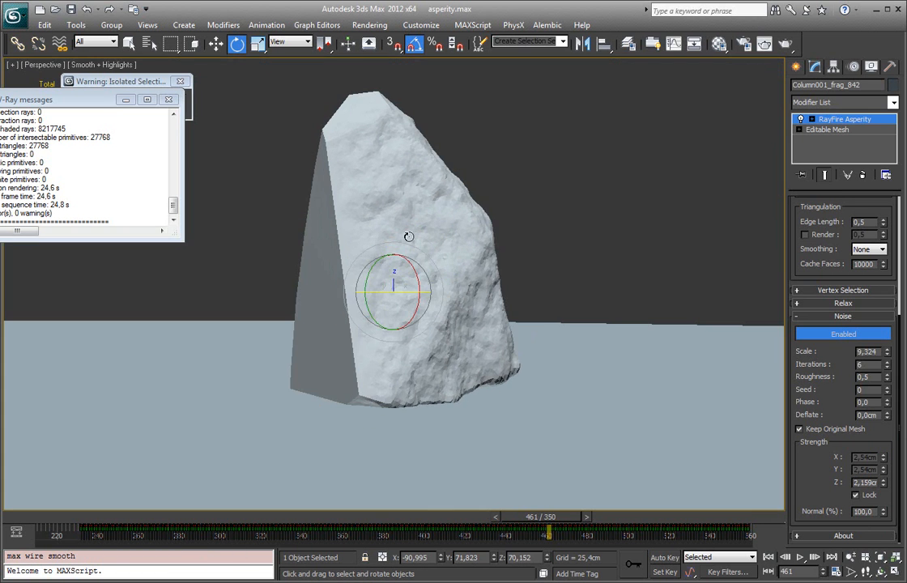
alt+middle_drag(408, 184, 462, 314)
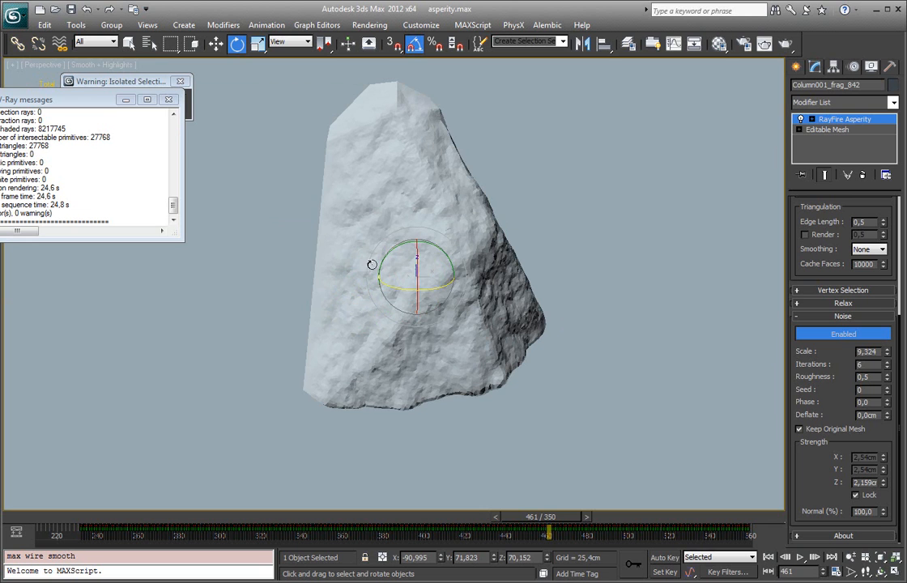
alt+middle_drag(441, 273, 605, 371)
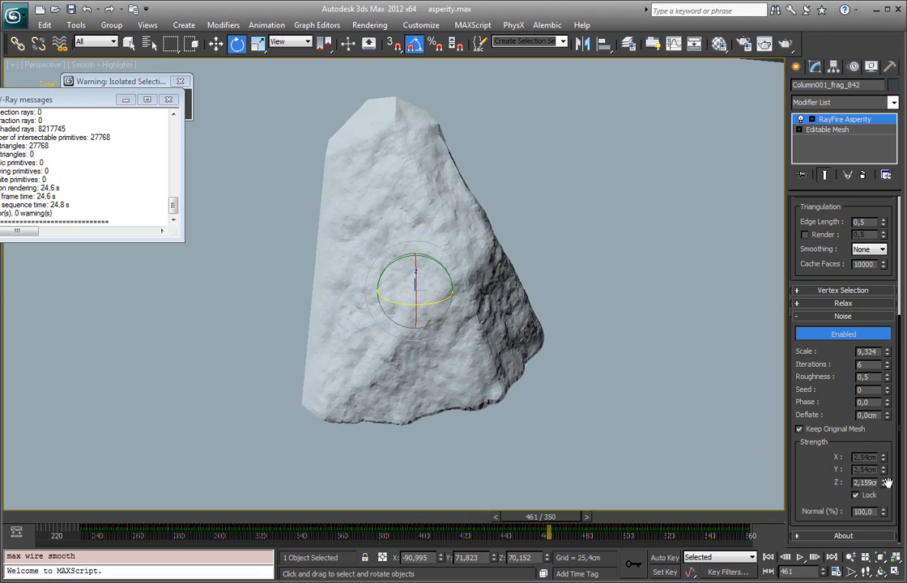
Step: Turn off Keep Original Mesh and set the noise Z strength to about -4.438 cm
drag(884, 488, 884, 510)
click(799, 429)
alt+middle_drag(478, 271, 430, 283)
drag(885, 484, 885, 480)
alt+middle_drag(458, 281, 440, 218)
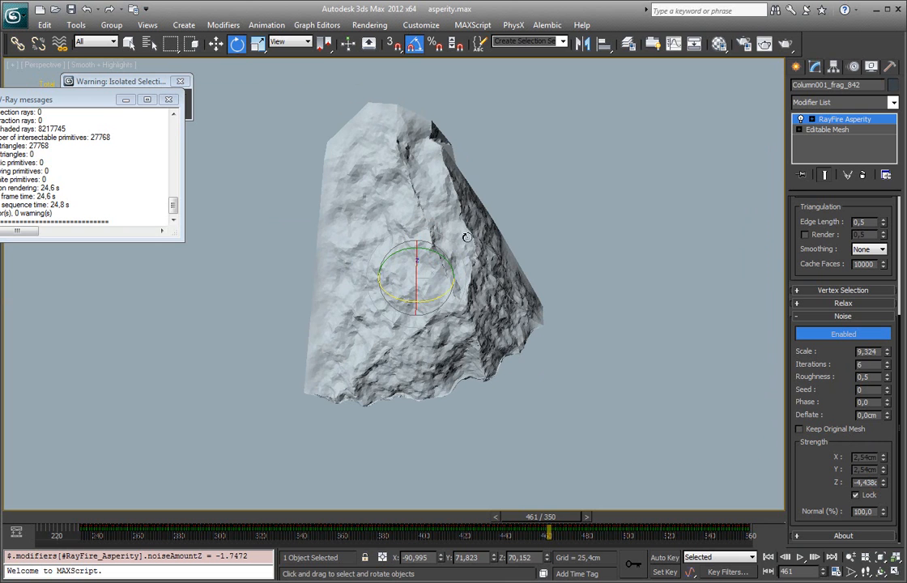
Step: Inspect the fragment's creased edges up close and adjust the noise Z strength to about -3.794 cm
drag(886, 484, 868, 479)
alt+middle_drag(567, 330, 478, 280)
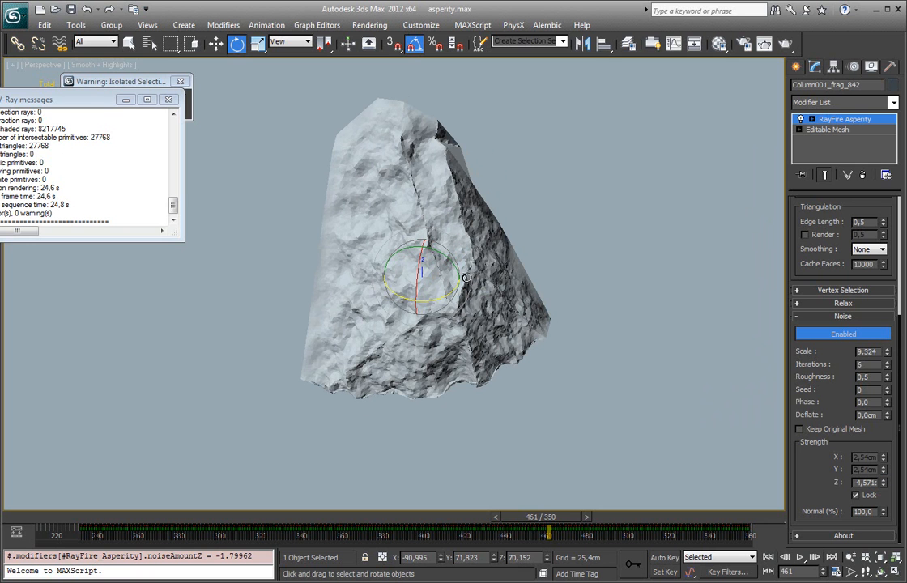
alt+middle_drag(729, 320, 559, 164)
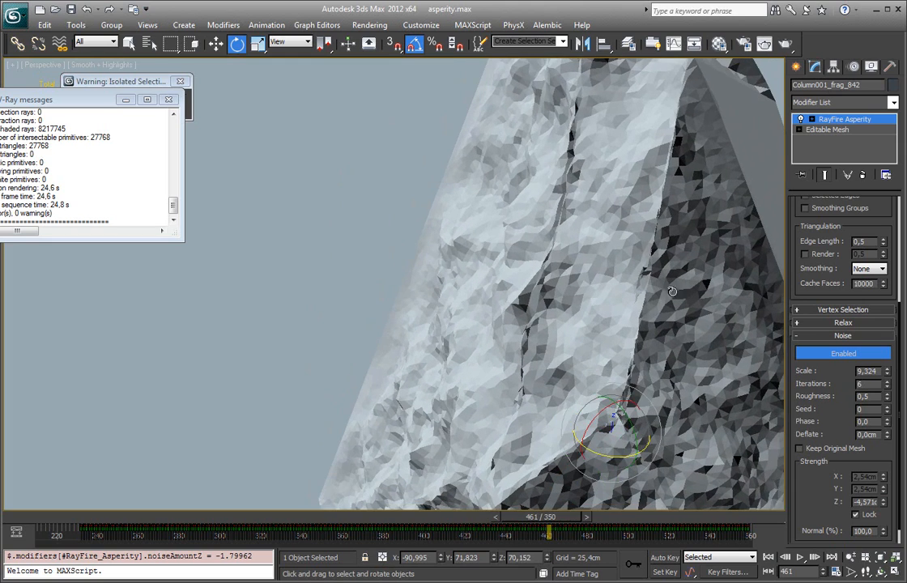
drag(883, 501, 893, 490)
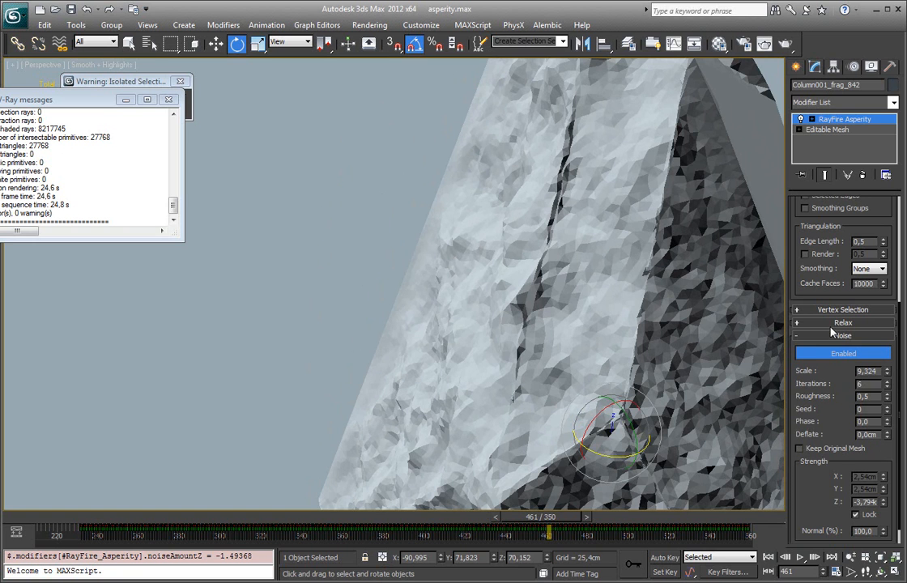
Step: Try raising the Relax iterations to 25 and inspect the fragment's creased edges
click(832, 324)
drag(886, 367, 885, 351)
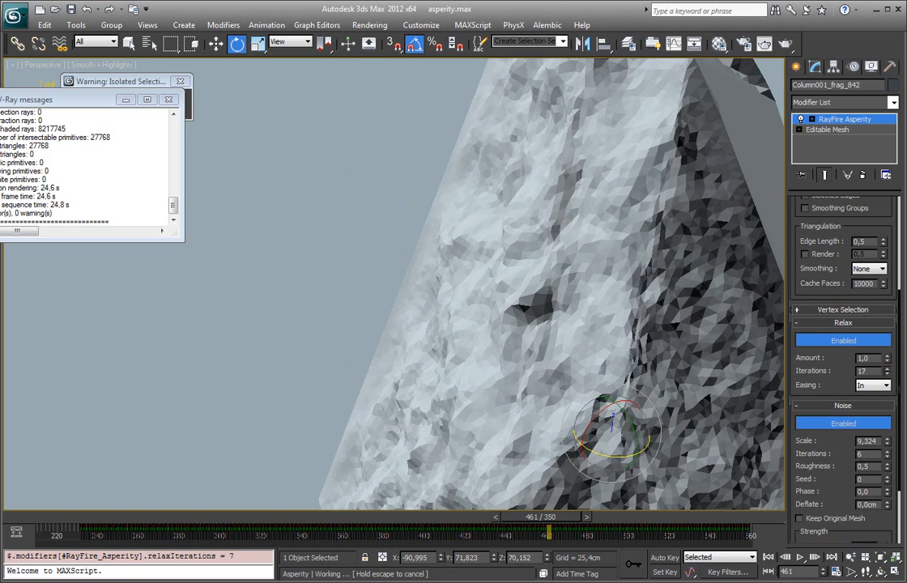
drag(840, 473, 830, 218)
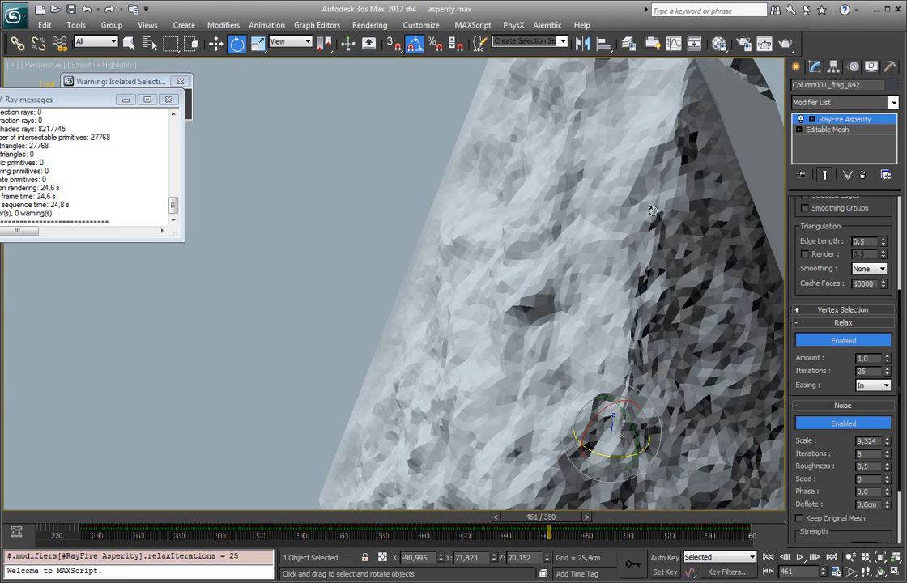
alt+middle_drag(595, 347, 616, 339)
scroll(652, 366, down, 3)
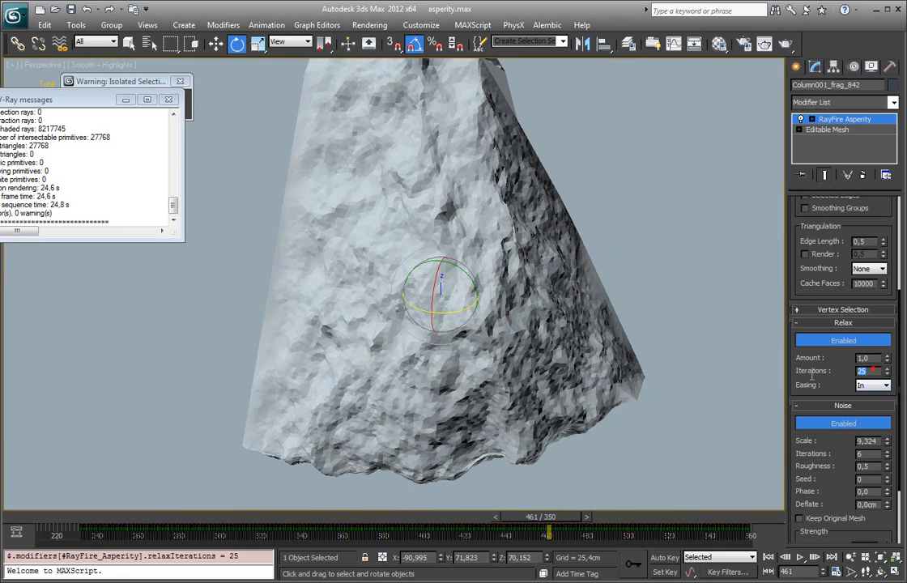
Step: Set the Relax iterations to 1 and the noise strength's Normal percentage to 0
text(1)
key(Return)
scroll(891, 494, down, 3)
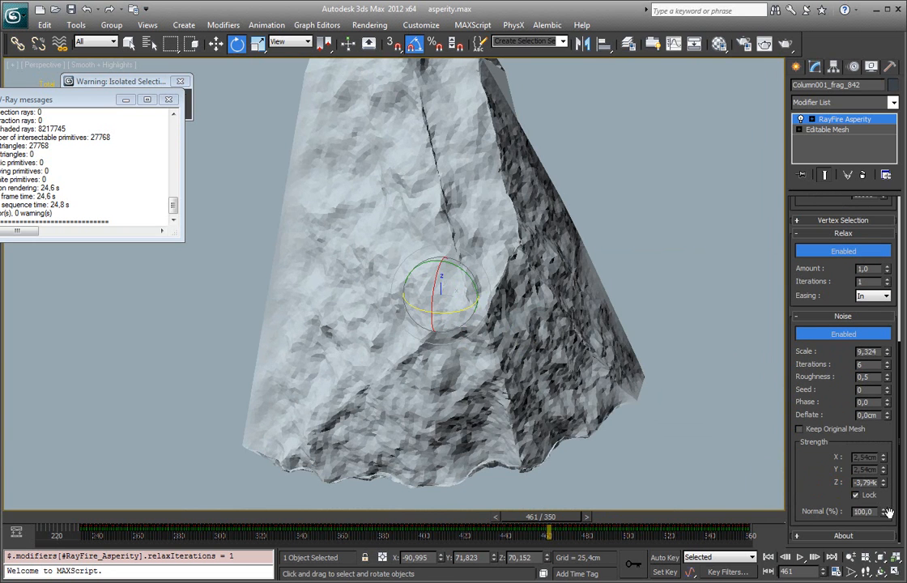
right_click(886, 511)
mouse_move(453, 356)
alt+middle_down()
mouse_move(414, 340)
mouse_move(480, 378)
mouse_move(474, 260)
mouse_move(526, 271)
mouse_move(450, 297)
mouse_move(378, 427)
mouse_move(405, 453)
alt+middle_up()
Step: Try a noise Z strength of about 12.254 cm and inspect the protruding lower edge with edged faces shown
drag(884, 484, 870, 206)
alt+middle_drag(551, 217, 384, 317)
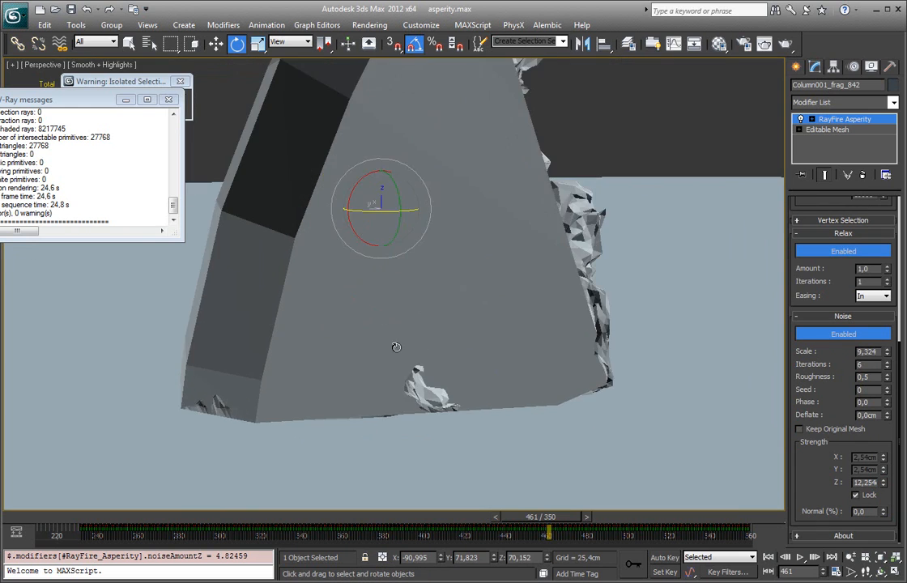
alt+middle_drag(437, 409, 454, 375)
key(F4)
scroll(371, 303, up, 10)
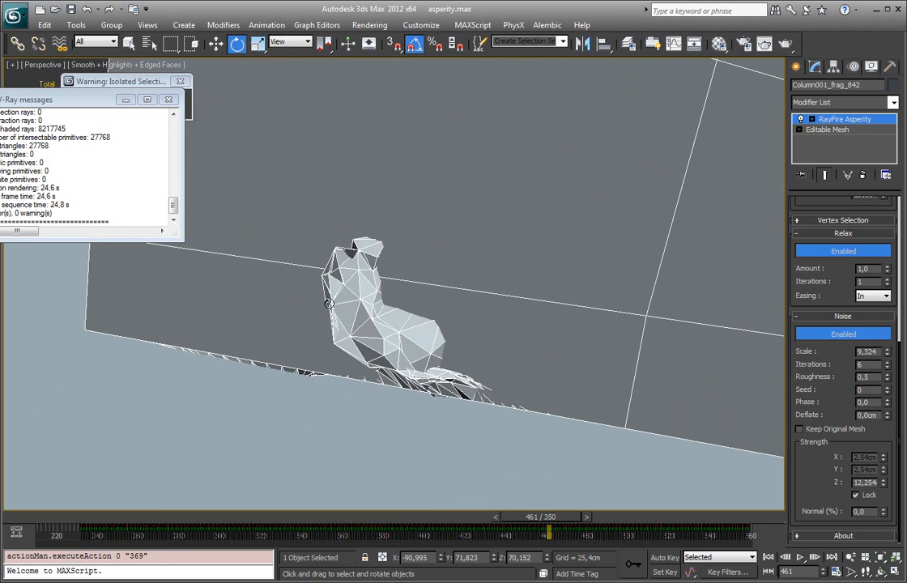
alt+middle_drag(329, 304, 340, 352)
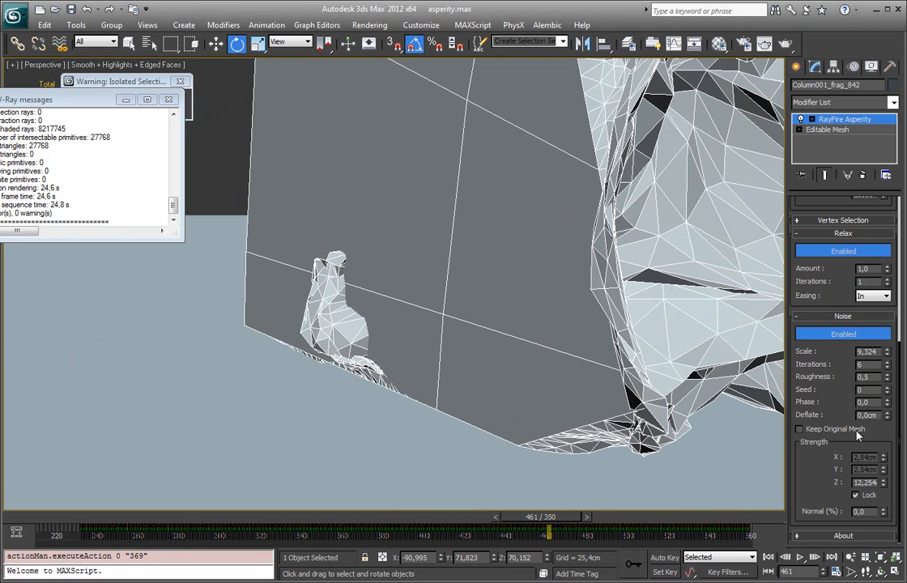
Step: Expand the Vertex Selection settings and choose Relative Falloff as the falloff mode
scroll(836, 366, up, 5)
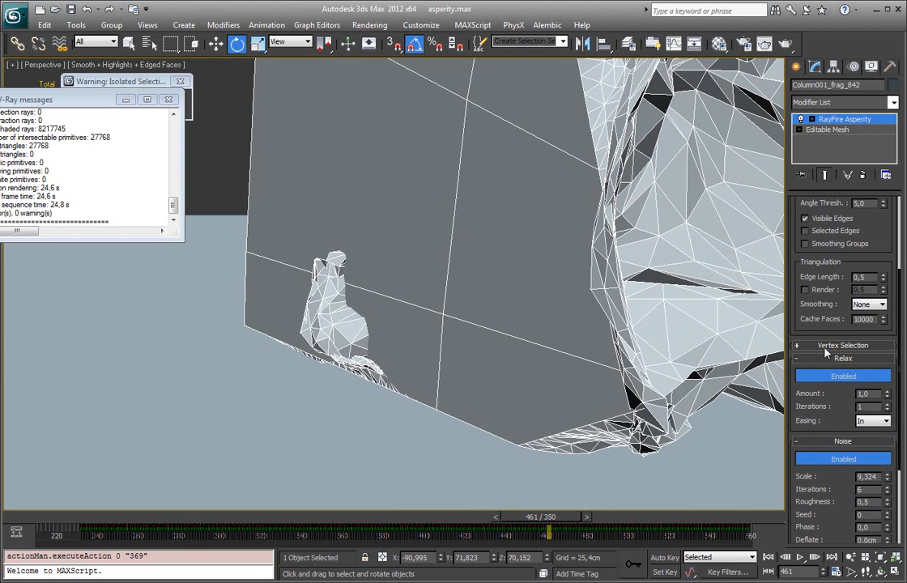
click(828, 345)
drag(831, 379, 831, 320)
click(868, 320)
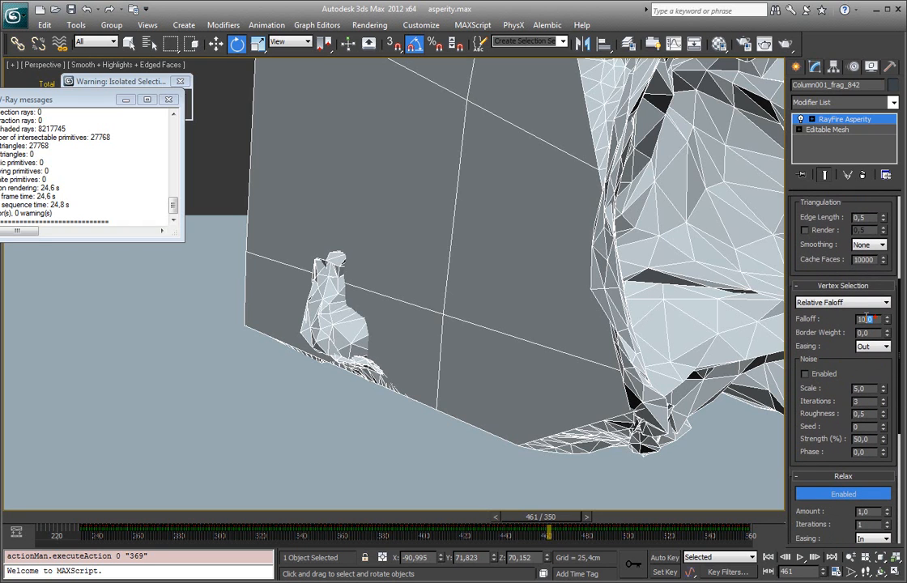
click(828, 306)
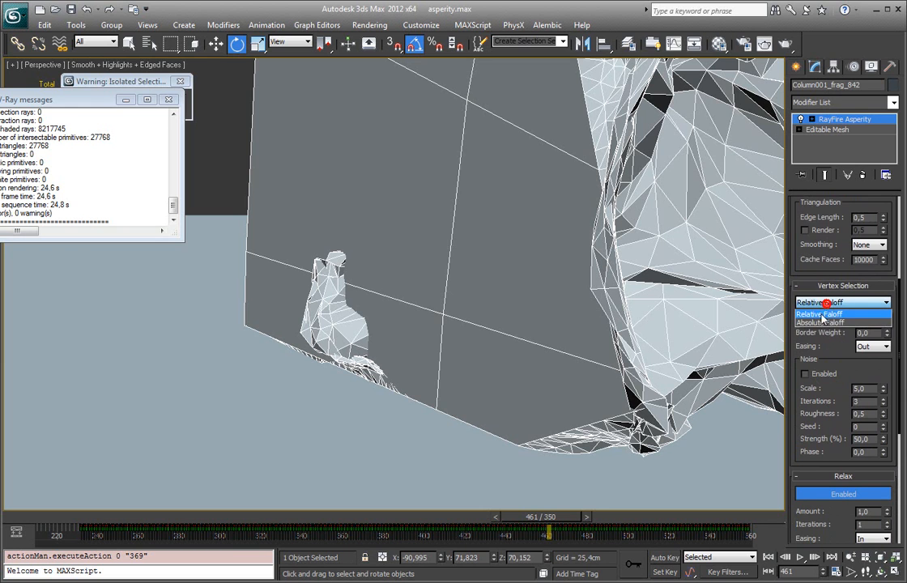
click(821, 315)
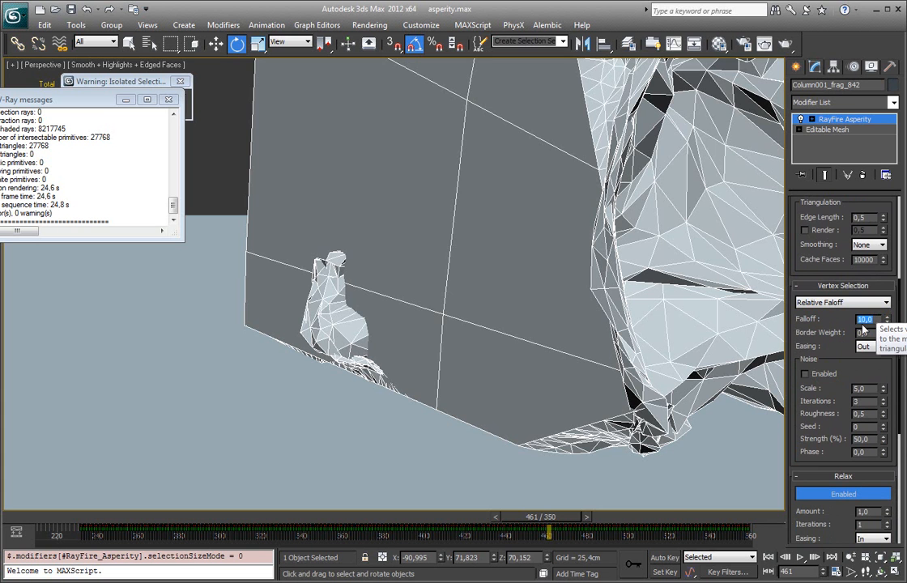
alt+middle_drag(585, 259, 586, 318)
drag(835, 319, 835, 328)
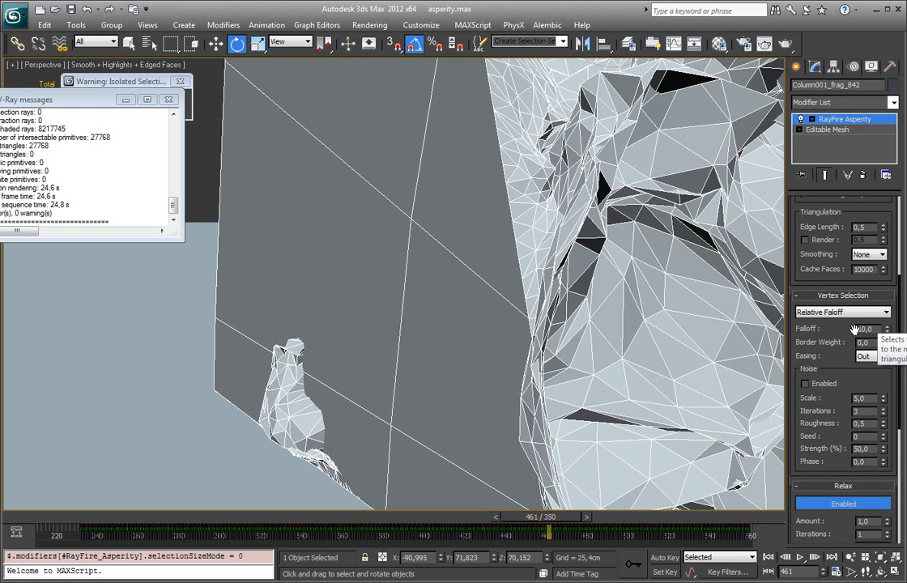
Step: Switch the Asperity modifier to its Vertex level and inspect the coloured selection falloff along the fragment's border
click(813, 120)
click(836, 142)
scroll(510, 239, down, 5)
alt+middle_drag(488, 236, 449, 196)
scroll(437, 199, up, 3)
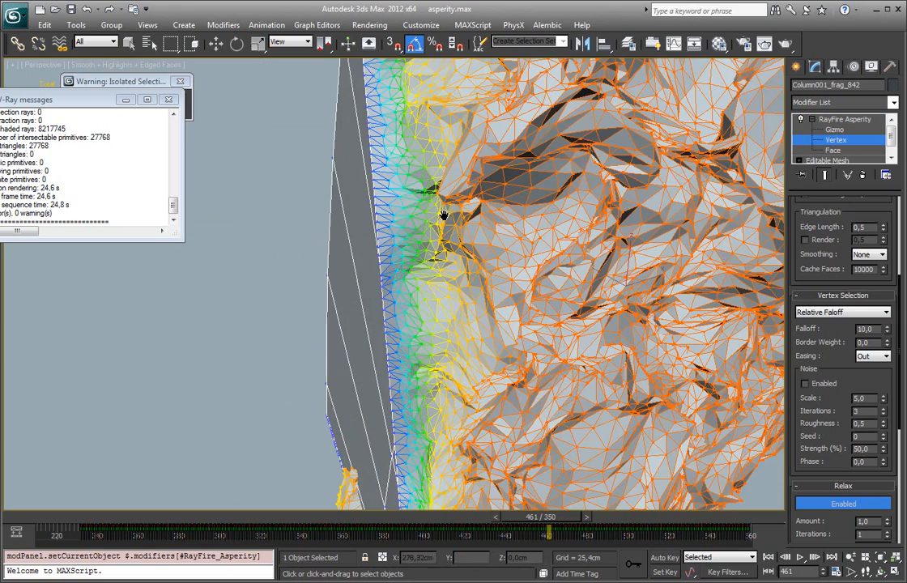
alt+middle_drag(466, 304, 486, 230)
scroll(470, 315, up, 2)
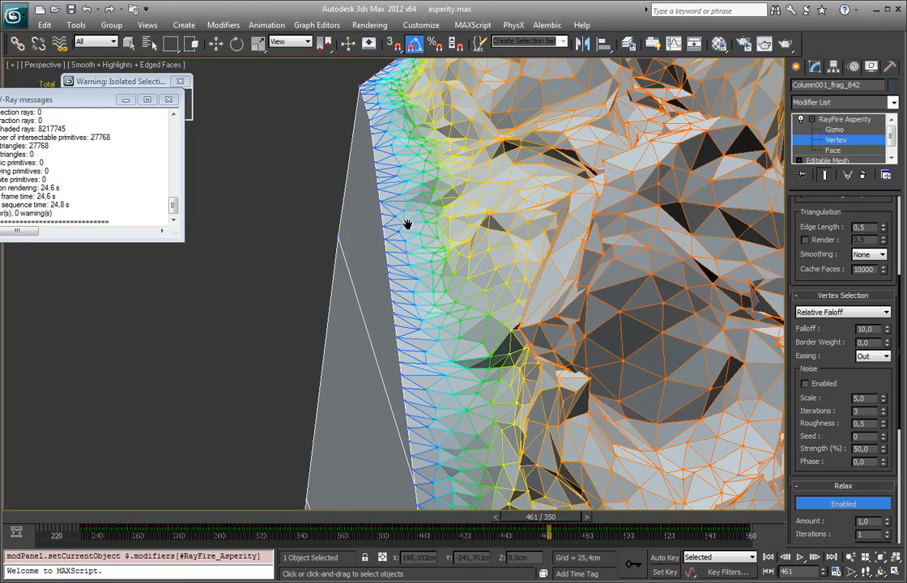
alt+middle_drag(375, 282, 451, 195)
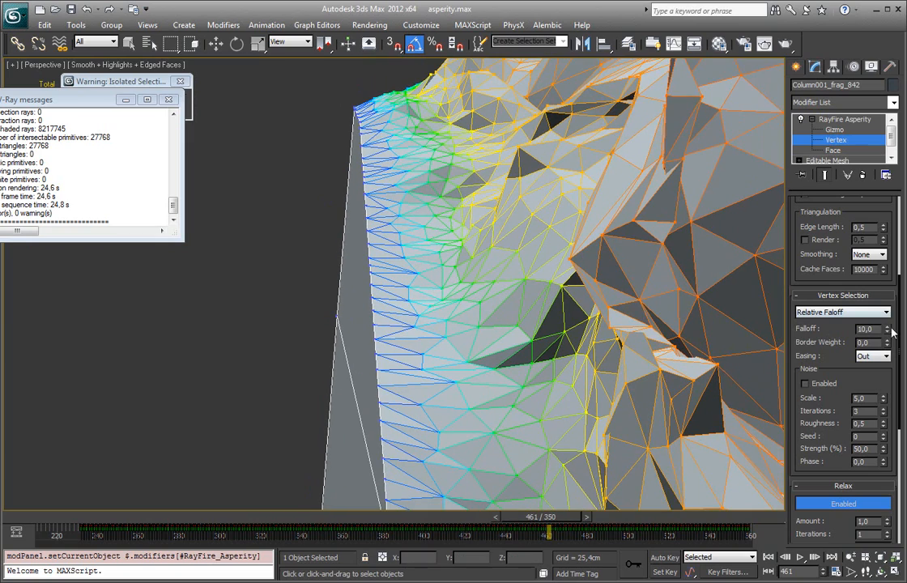
Step: Try relative falloff values of about 26.8, 47.972 and 4.317 for the vertex selection
drag(889, 332, 882, 230)
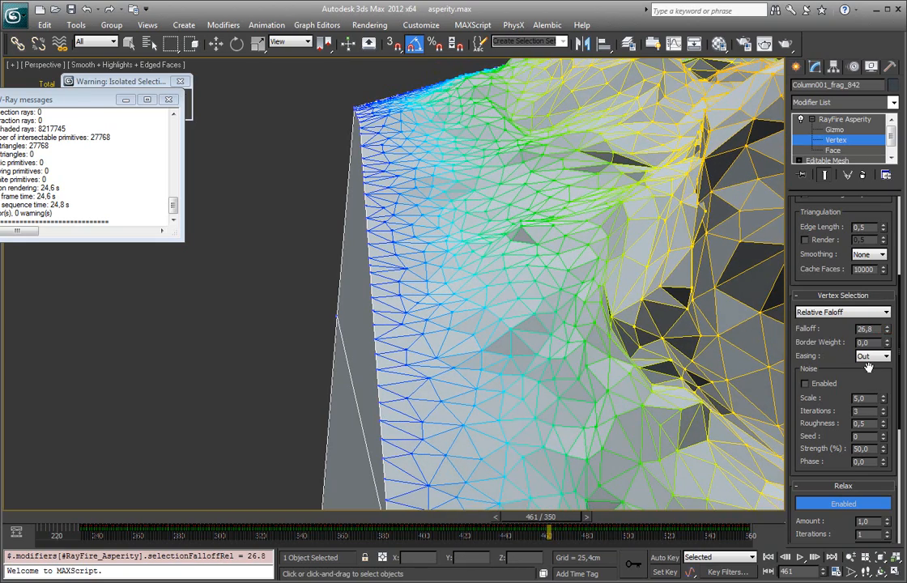
drag(889, 327, 885, 243)
middle_drag(633, 159, 598, 276)
scroll(606, 200, down, 3)
scroll(482, 254, up, 4)
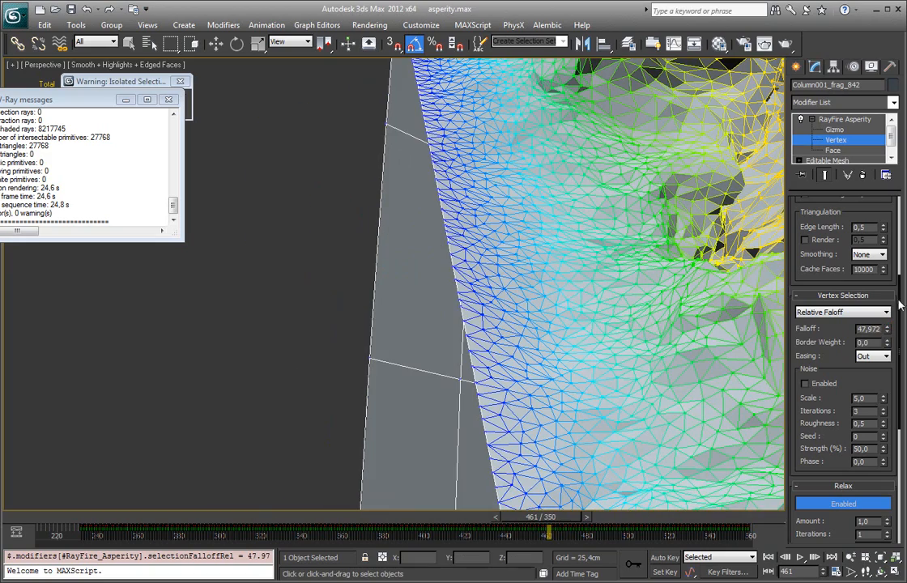
drag(889, 348, 869, 383)
alt+middle_drag(567, 219, 392, 292)
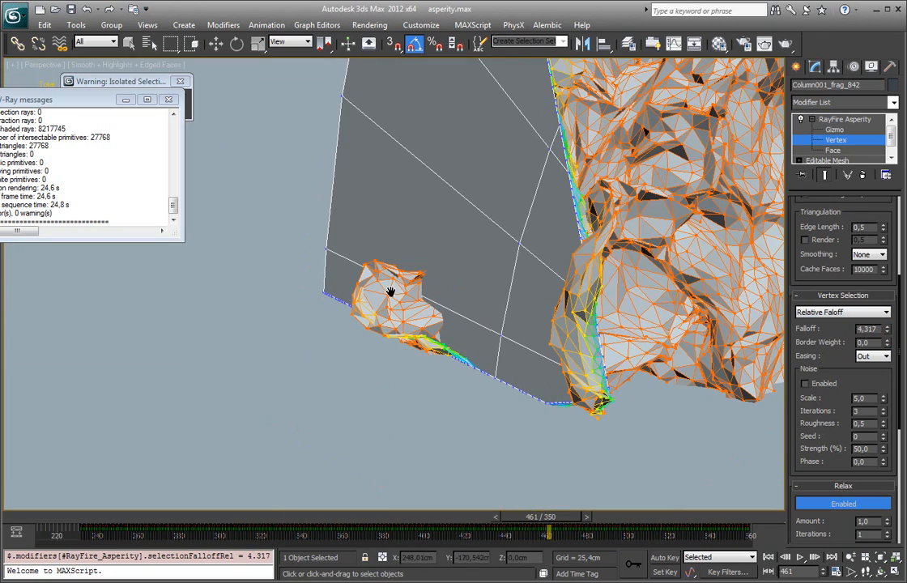
Step: Set the relative falloff to about 24.933 and inspect the vertex colouring from the fragment's side
drag(887, 332, 881, 279)
mouse_move(466, 267)
alt+middle_down()
mouse_move(581, 268)
mouse_move(470, 263)
alt+middle_up()
middle_drag(470, 263, 441, 219)
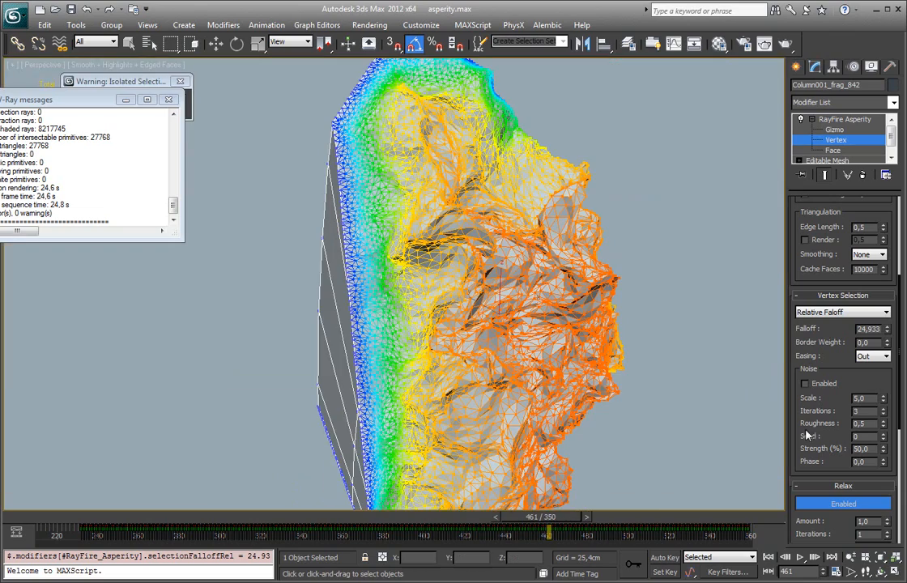
Step: Switch the vertex selection to Absolute Falloff and set the falloff to about 16.993 cm
click(877, 313)
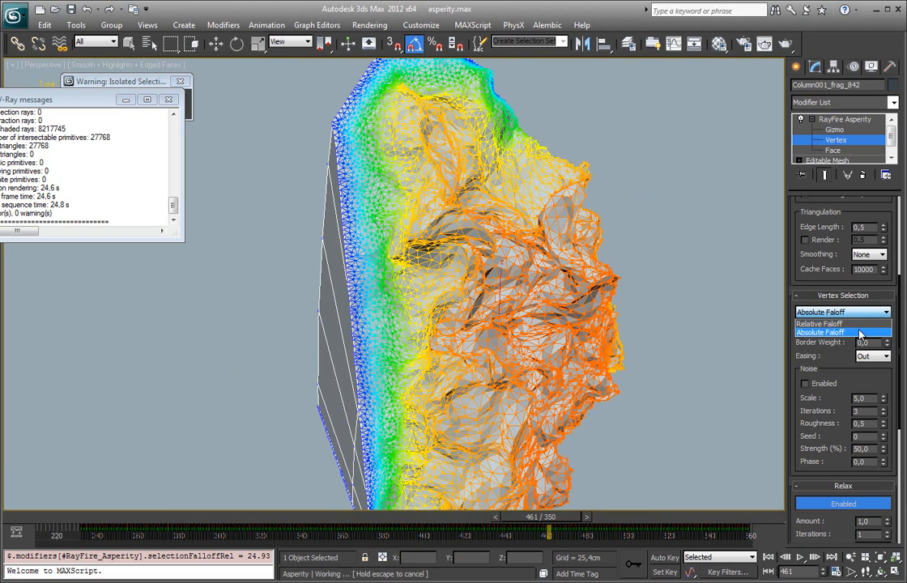
click(864, 333)
drag(889, 330, 889, 307)
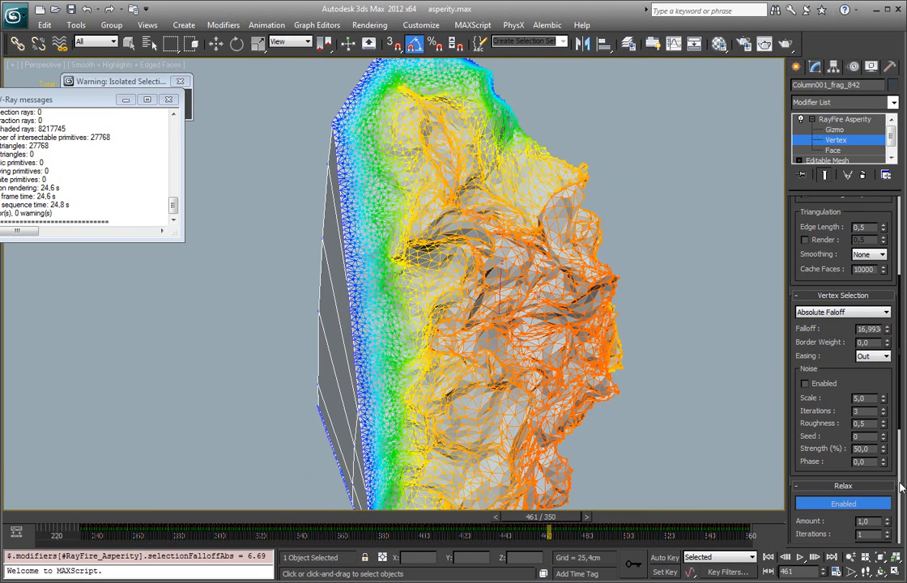
Step: Compare the None, In, Out and InOut easing options for the vertex selection and return to Out
click(871, 357)
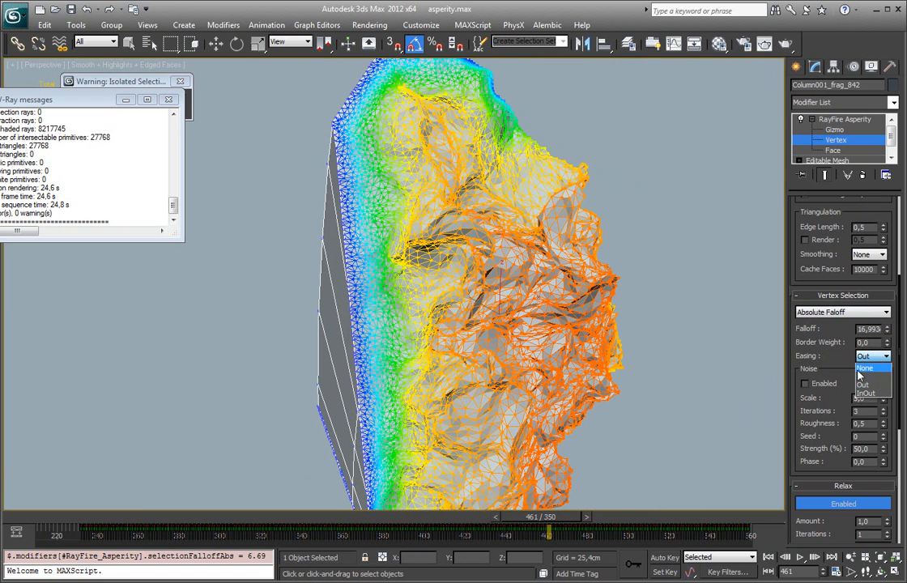
click(870, 369)
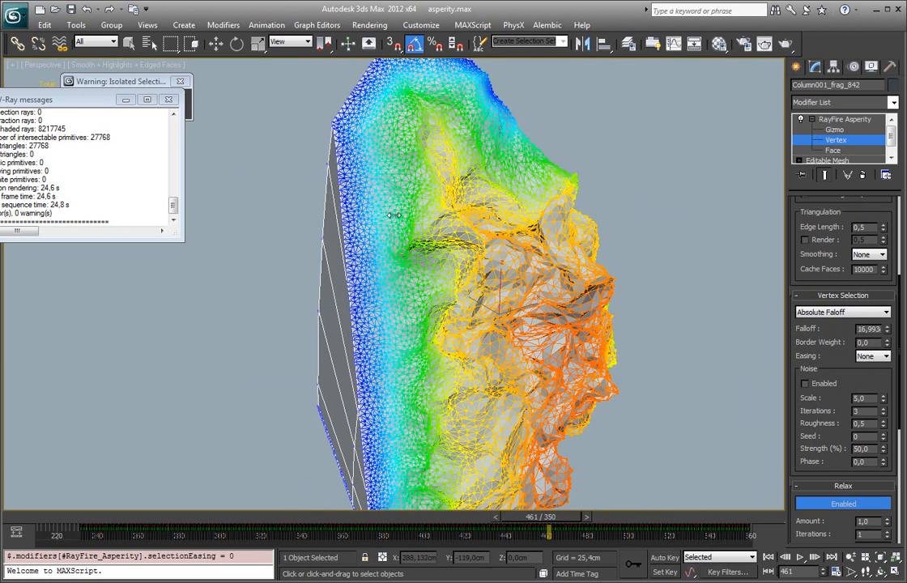
click(871, 357)
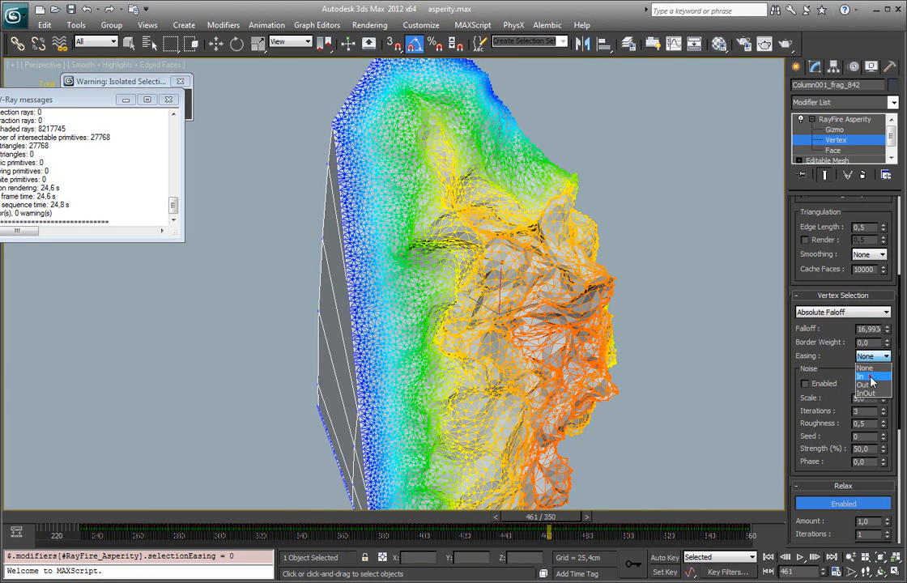
click(870, 377)
click(871, 357)
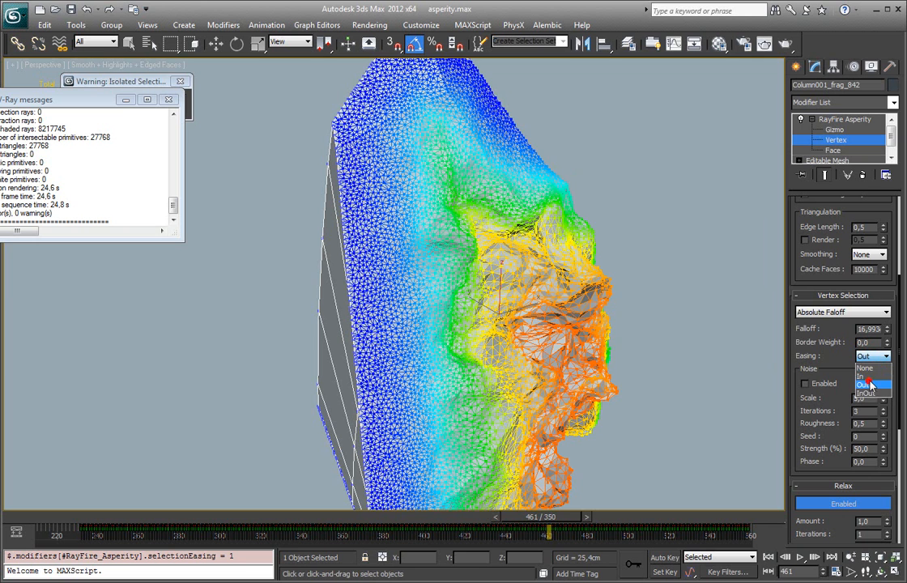
click(865, 382)
click(871, 357)
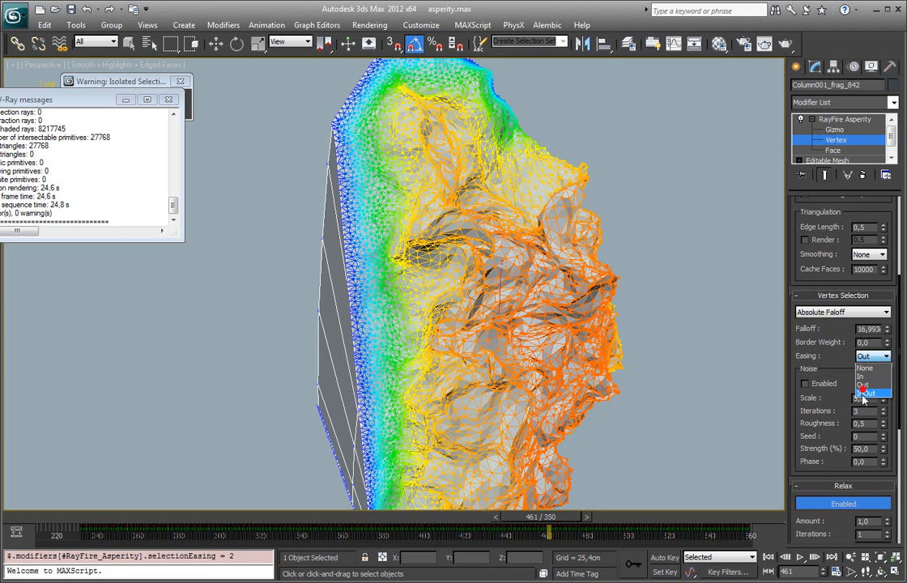
click(865, 394)
click(869, 357)
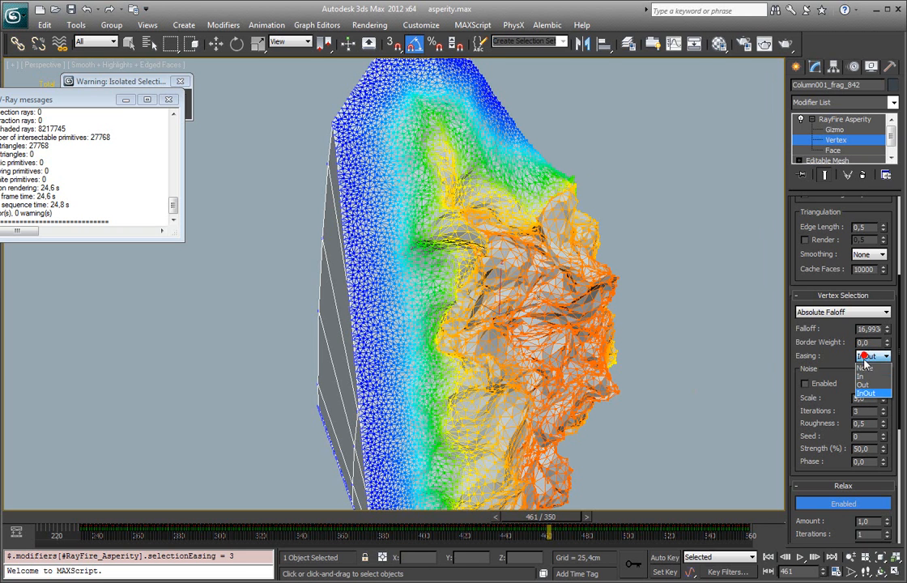
click(865, 382)
alt+middle_drag(640, 385, 558, 374)
Step: Switch the Asperity modifier to its Gizmo level and move the gizmo slightly along X
drag(806, 413, 798, 215)
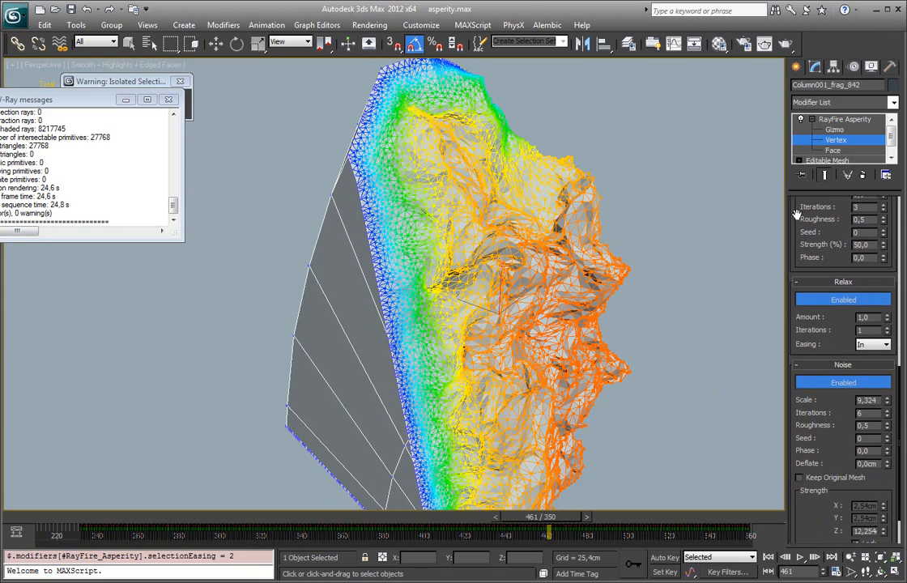
click(836, 140)
click(835, 131)
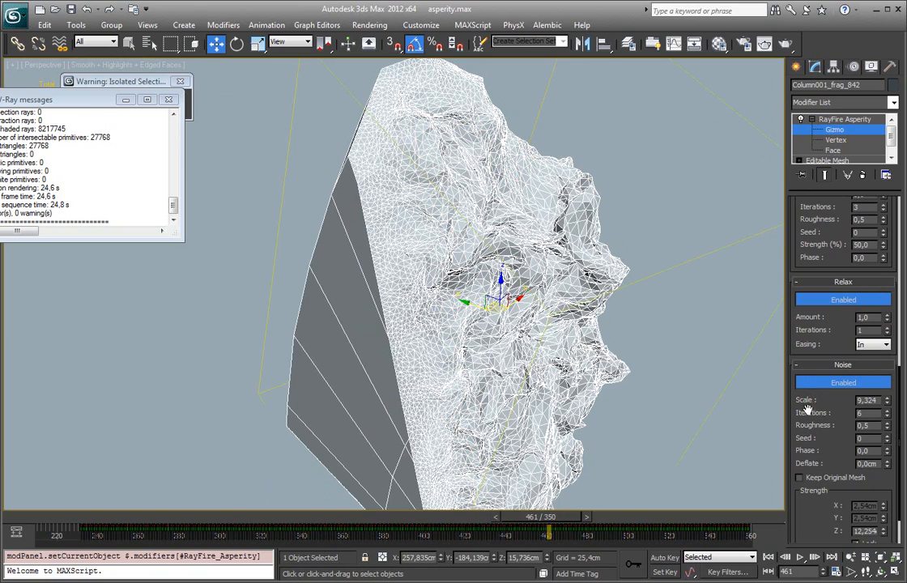
alt+middle_drag(588, 390, 517, 379)
scroll(570, 313, down, 3)
middle_drag(571, 313, 519, 310)
mouse_move(470, 268)
mouse_down()
mouse_move(462, 268)
mouse_move(488, 268)
mouse_up()
alt+middle_drag(495, 264, 491, 209)
Step: Try a noise Z strength of 3 cm and set the value to 5 cm
scroll(451, 258, up, 3)
scroll(867, 466, down, 2)
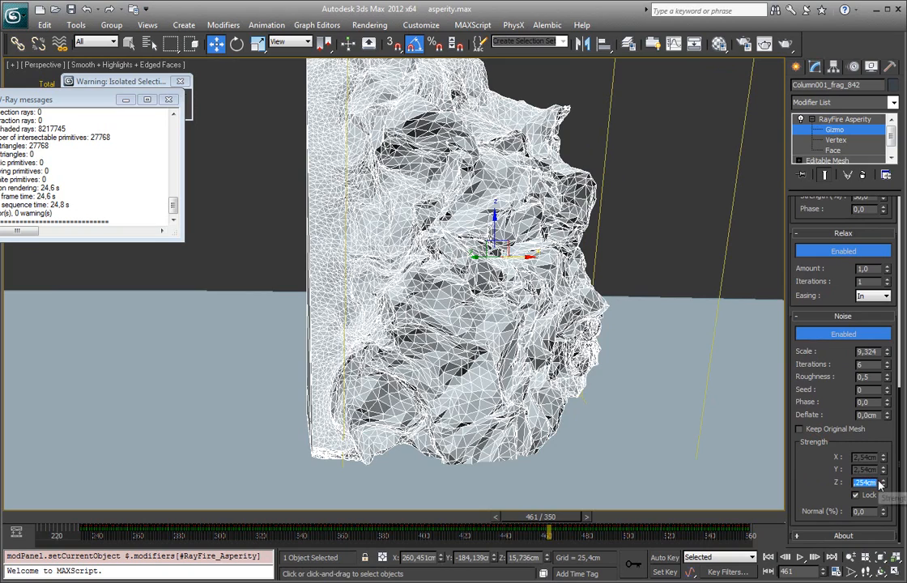
key(Return)
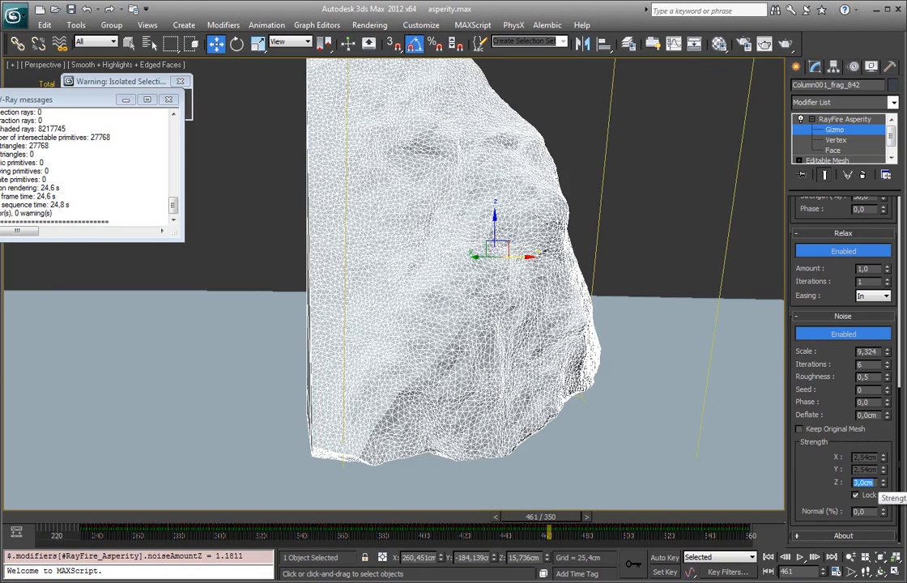
alt+middle_drag(694, 365, 559, 340)
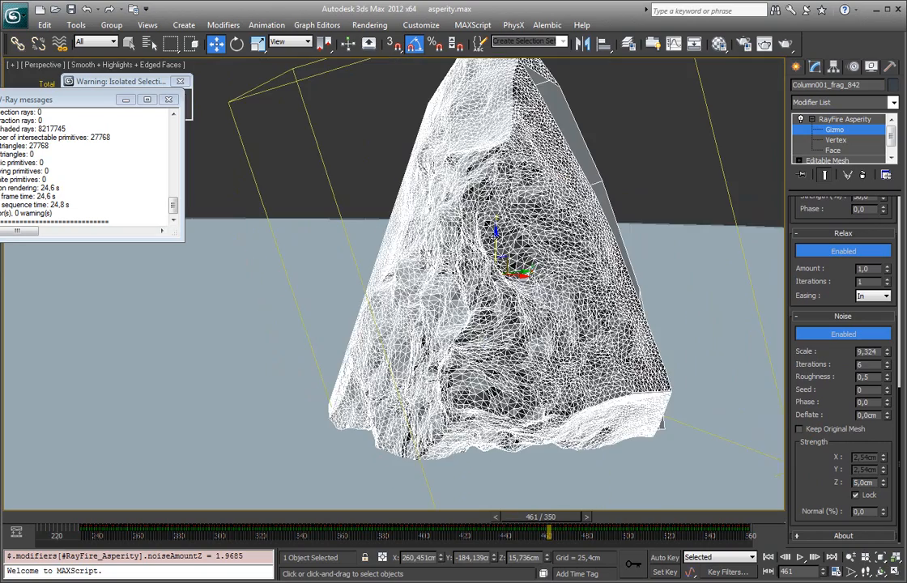
Step: Rotate the Asperity gizmo to tilt the noise direction across the fragment
key(e)
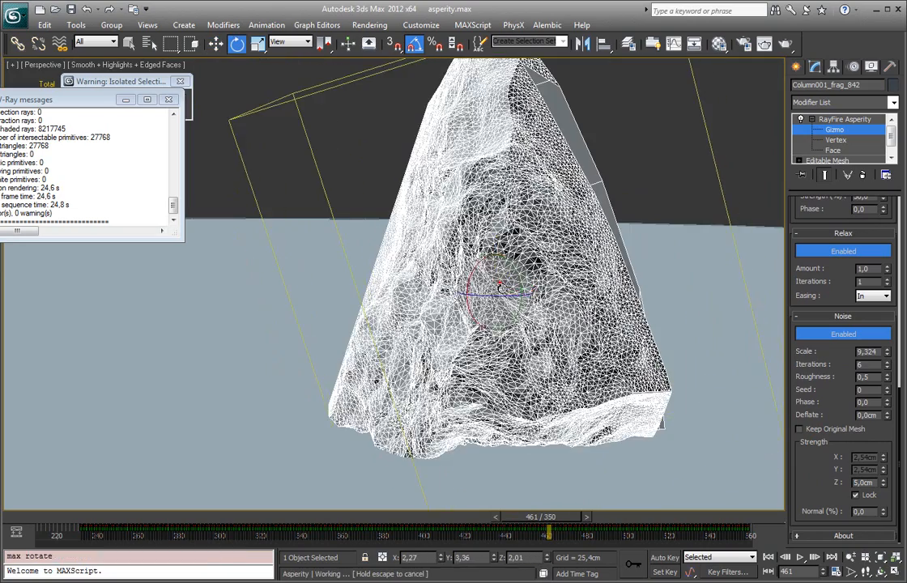
drag(527, 293, 498, 284)
alt+middle_drag(500, 285, 576, 277)
Step: Scale the rotated Asperity gizmo in local coordinates and turn off the edged faces display
key(r)
alt+right_click(536, 302)
click(556, 288)
drag(528, 262, 460, 301)
mouse_move(525, 295)
alt+middle_down()
mouse_move(492, 300)
mouse_move(510, 306)
alt+middle_up()
key(F4)
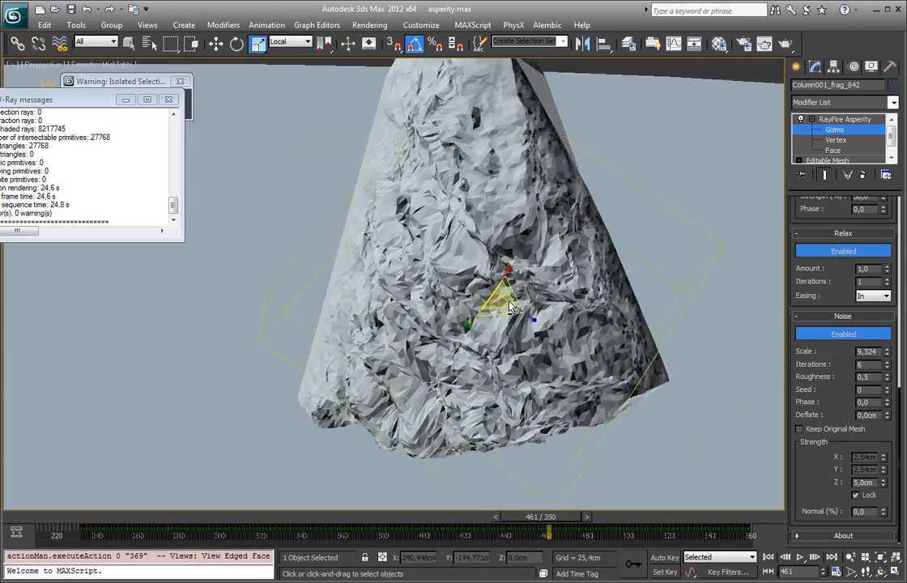
Step: Set the Asperity triangulation edge length to 0,2 to refine the fragment's mesh
drag(832, 211, 815, 411)
drag(832, 234, 849, 316)
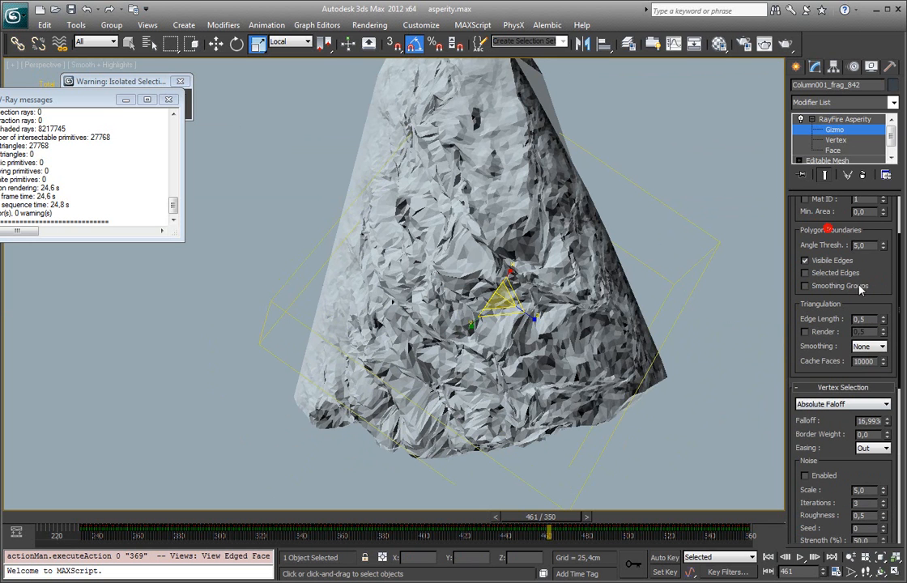
double_click(862, 319)
text(0,2)
key(Return)
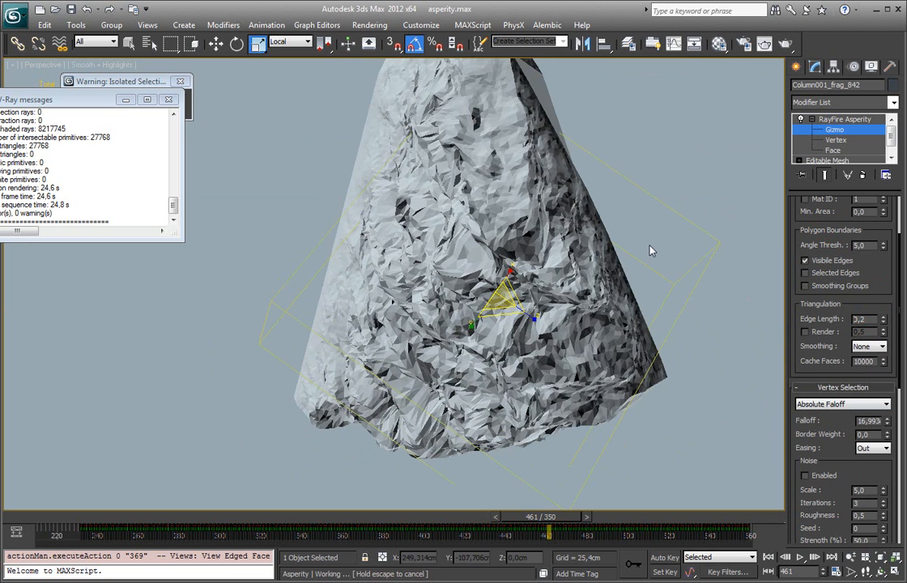
alt+middle_drag(600, 266, 661, 276)
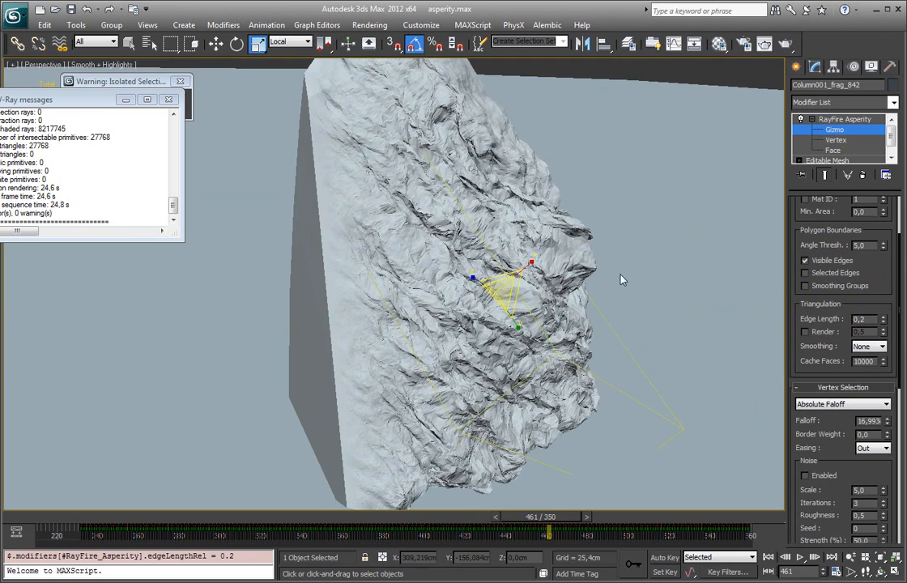
Step: Stretch the Asperity gizmo along its local X axis to about 166% and leave the Gizmo level
drag(529, 265, 565, 253)
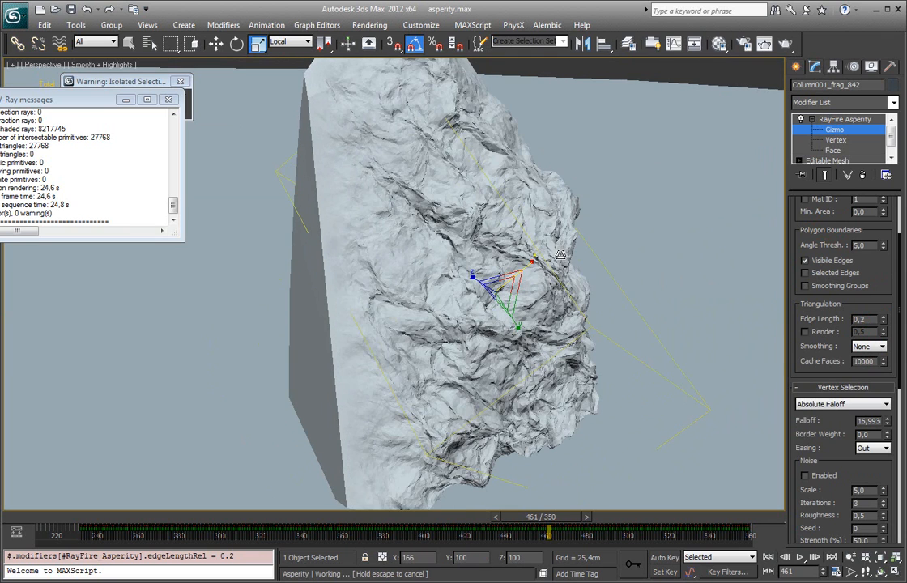
mouse_move(567, 304)
alt+middle_down()
mouse_move(537, 290)
mouse_move(632, 318)
mouse_move(662, 313)
mouse_move(616, 322)
mouse_move(508, 271)
mouse_move(578, 315)
alt+middle_up()
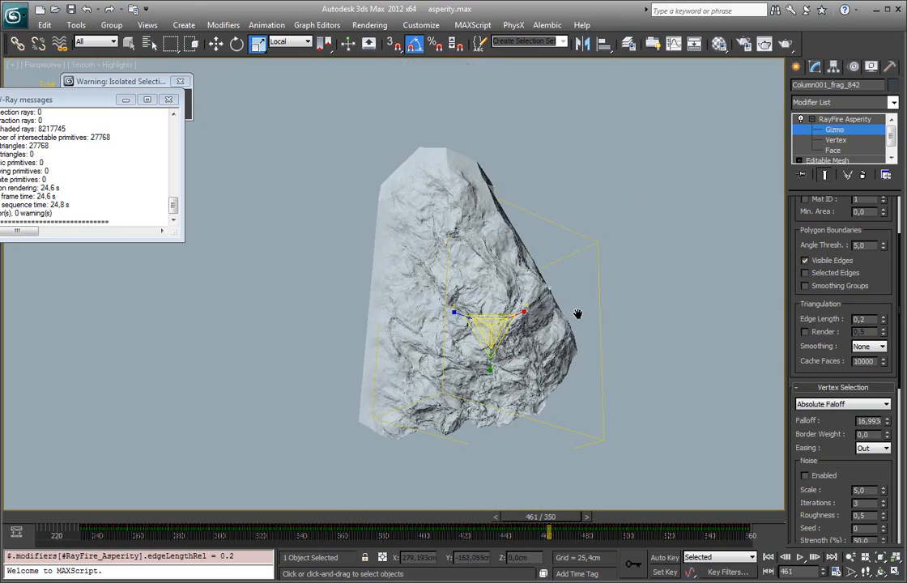
click(851, 133)
Step: Delete the isolated column fragment
middle_drag(594, 229, 559, 252)
scroll(558, 252, down, 2)
key(Delete)
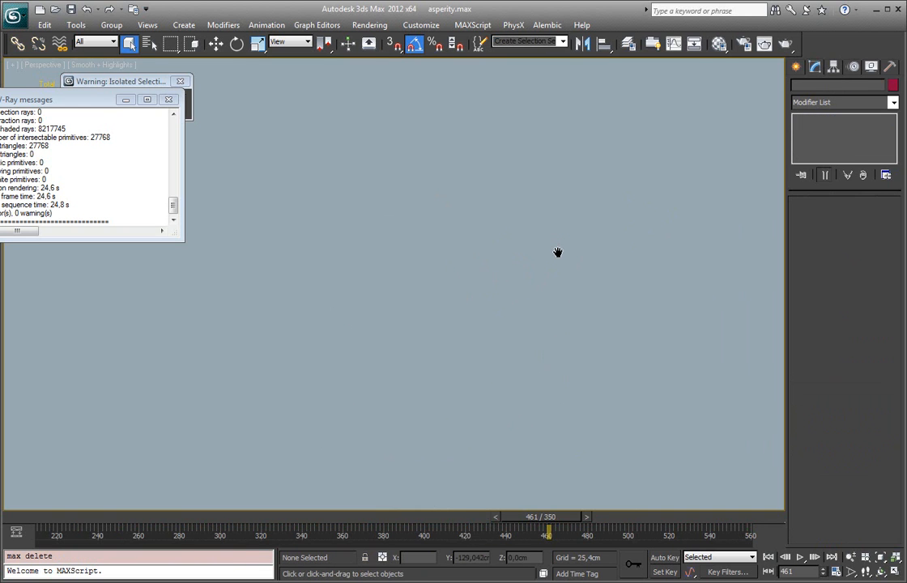
scroll(498, 266, down, 5)
Step: Unhide all scene objects and select the column's top fragment at frame 234
right_click(458, 314)
click(489, 254)
drag(332, 528, 86, 528)
click(316, 170)
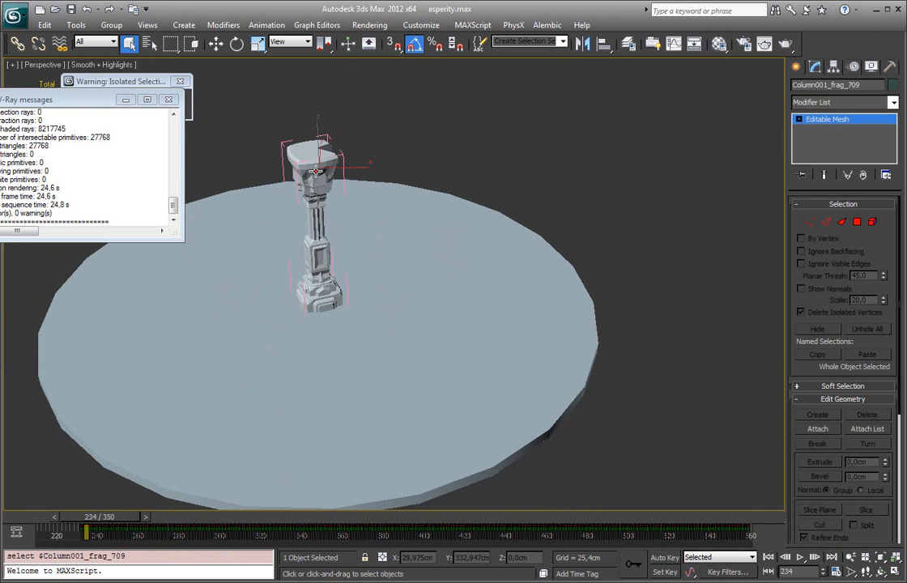
key(z)
scroll(340, 210, down, 4)
middle_drag(741, 312, 603, 223)
scroll(603, 224, down, 5)
middle_drag(442, 256, 332, 224)
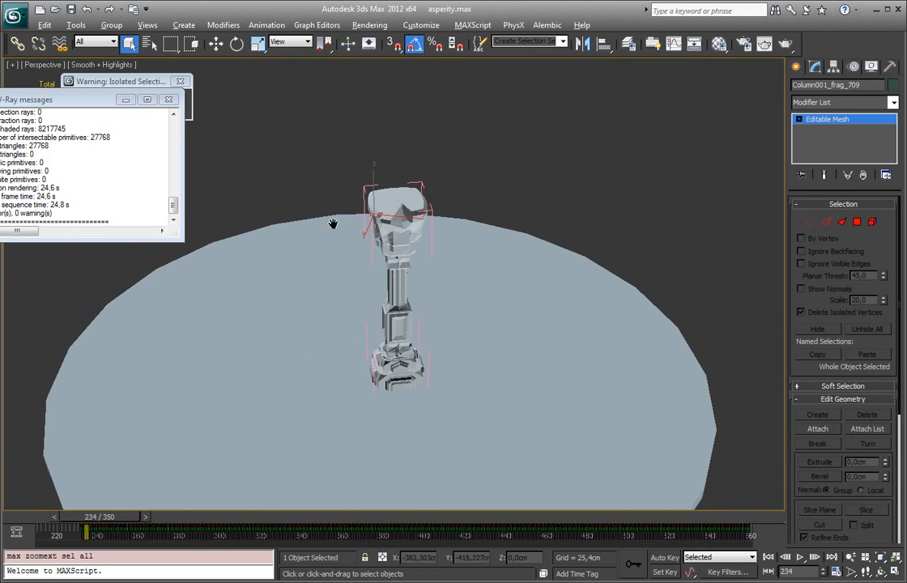
Step: Create a standard primitive box on the ground beside the column
click(797, 68)
click(813, 155)
drag(475, 383, 533, 435)
Step: Stack a copy of the box on top of it with vertex snapping and raise both boxes above the ground
key(w)
alt+middle_drag(532, 399, 527, 385)
key(s)
mouse_move(479, 427)
shift+mouse_down()
mouse_move(469, 351)
mouse_move(507, 264)
mouse_move(509, 204)
shift+mouse_up()
click(468, 351)
key(s)
ctrl+click(490, 395)
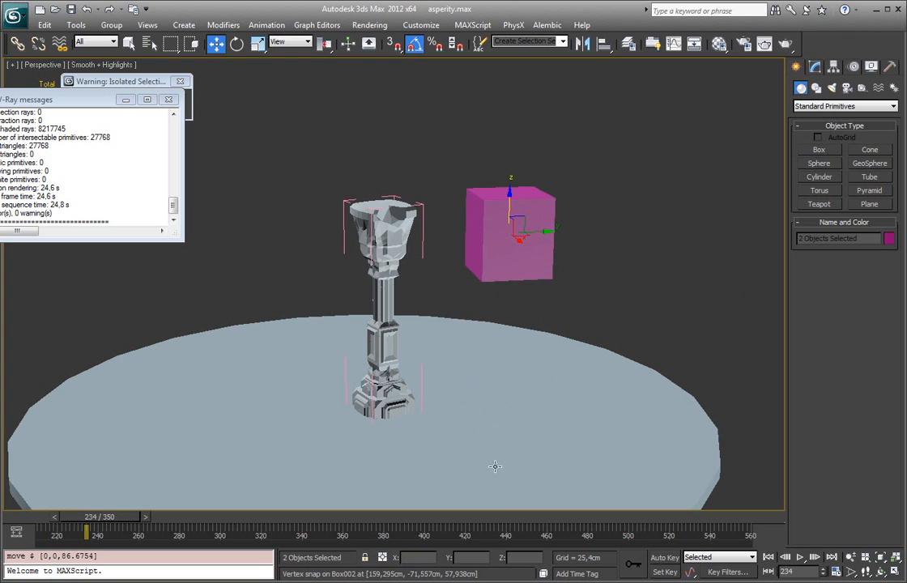
Step: Turn on Auto Key, select the upper box and widen the timeline range to frames 0 to 561
click(665, 558)
ctrl+alt+right_drag(128, 523, 380, 520)
click(521, 206)
ctrl+alt+drag(85, 528, 208, 548)
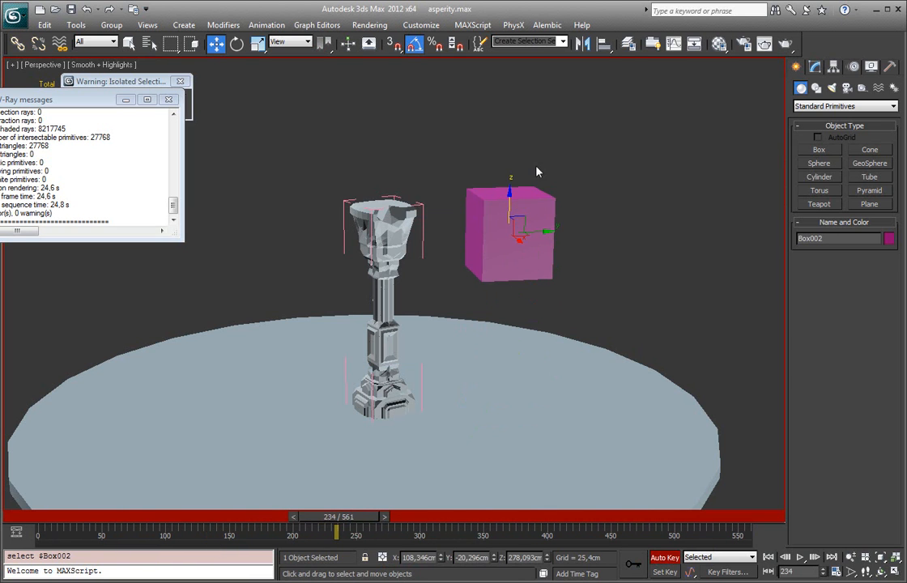
Step: Animate the upper box up and the lower box down at frame 234, returning to the timeline start with Auto Key off
drag(511, 212, 512, 130)
click(505, 234)
drag(506, 233, 506, 281)
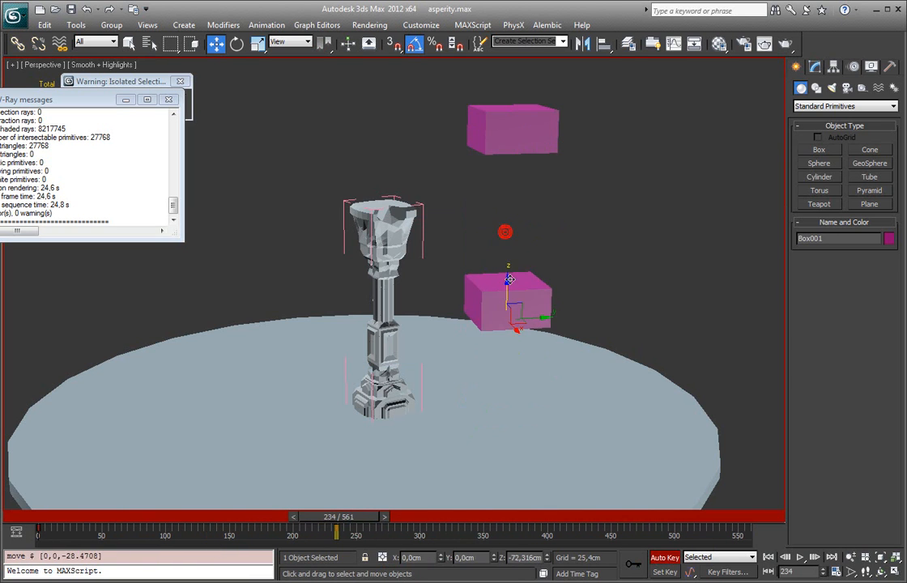
drag(349, 521, 14, 518)
click(667, 561)
Step: Select both stacked boxes in wireframe display and convert them to Editable Poly
scroll(559, 268, up, 5)
alt+middle_drag(542, 319, 526, 271)
scroll(502, 243, down, 2)
key(F3)
drag(516, 227, 531, 239)
right_click(529, 234)
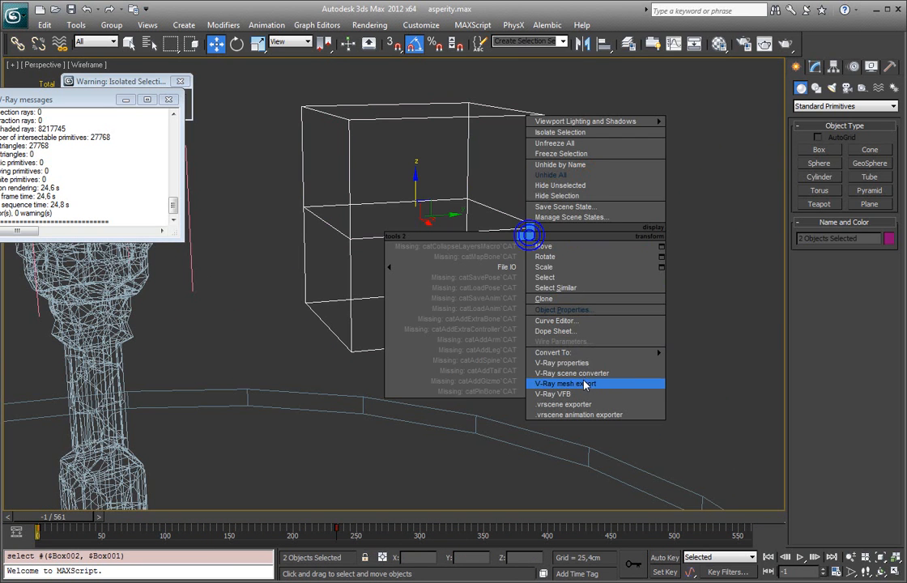
mouse_move(559, 353)
click(694, 366)
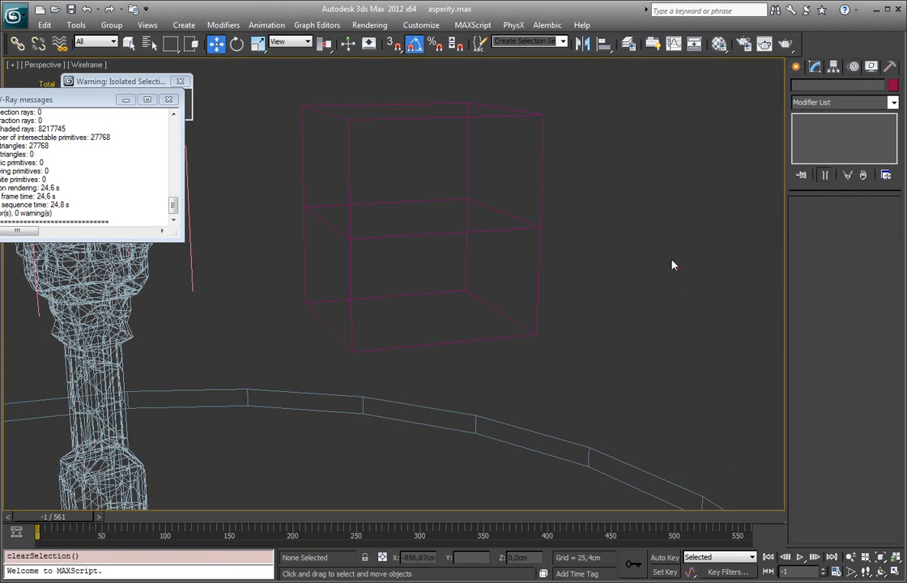
Step: Return to shaded display and clone the two stacked boxes away from the column along Y
key(F3)
alt+middle_drag(478, 260, 503, 267)
click(698, 127)
click(458, 202)
ctrl+click(456, 278)
scroll(456, 277, down, 5)
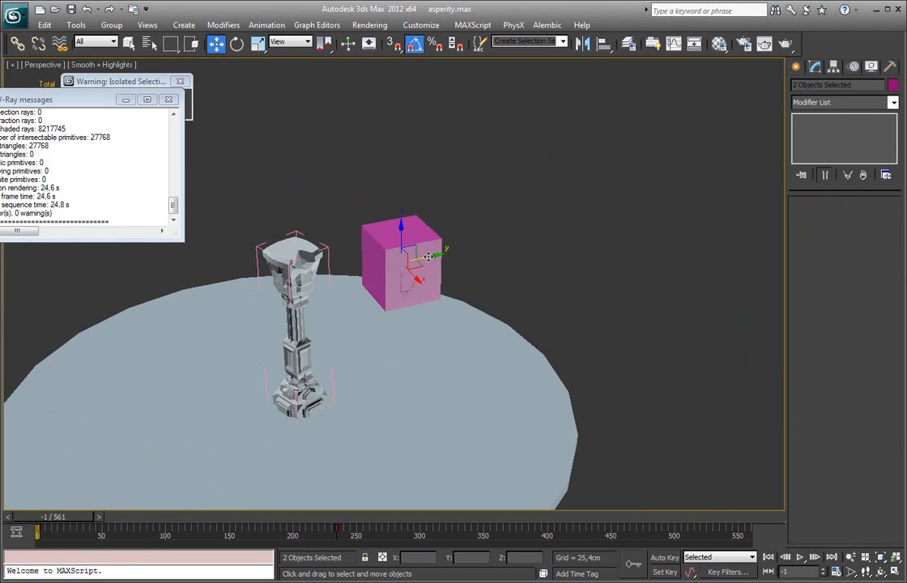
shift+drag(428, 257, 544, 270)
click(458, 353)
Step: Apply the RayFire Asperity modifier to the two boxes nearest the column, with edged faces displayed
click(411, 192)
alt+middle_drag(410, 192, 411, 157)
drag(431, 208, 432, 210)
key(z)
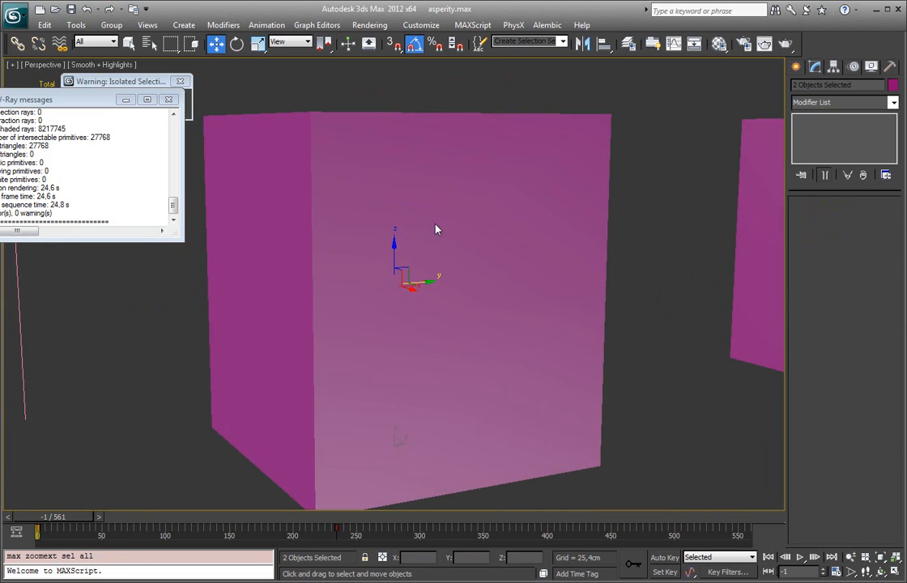
key(F4)
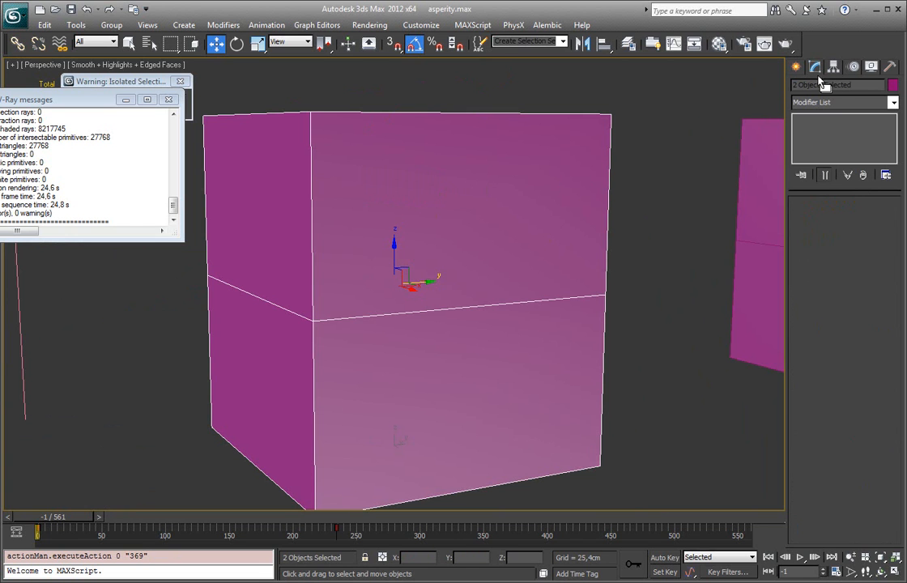
click(891, 103)
scroll(863, 451, down, 15)
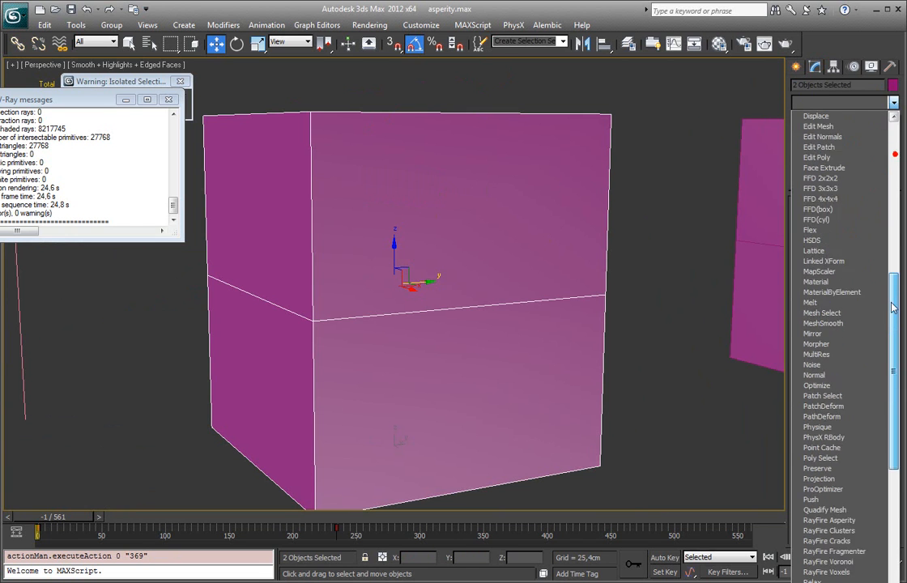
click(859, 437)
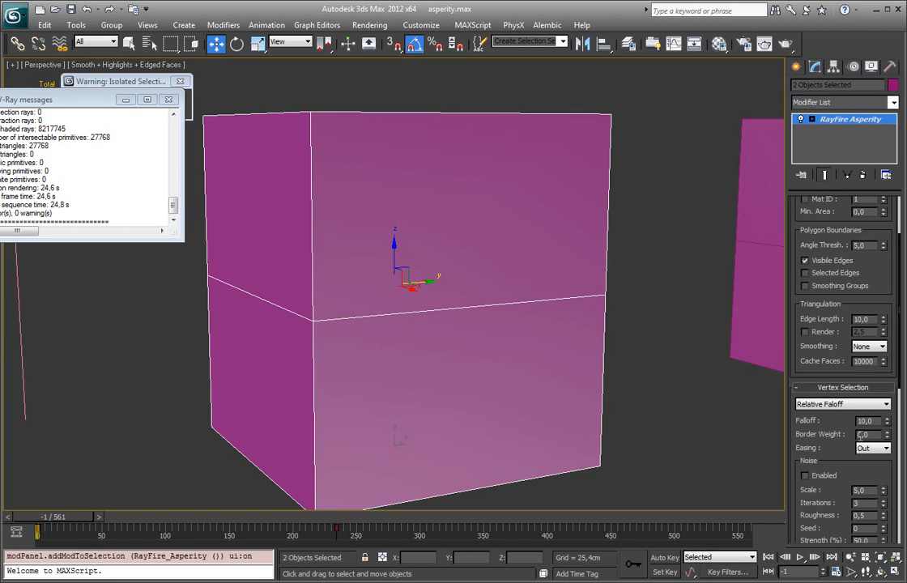
Step: Turn off Selected Only for the affected faces and set the triangulation edge length to 1
drag(820, 223, 818, 243)
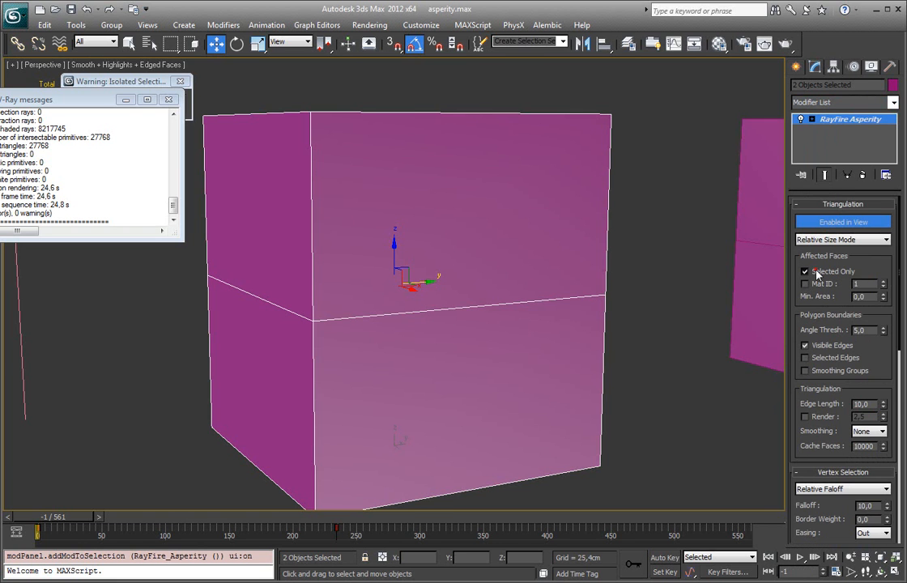
click(805, 271)
drag(842, 305, 846, 268)
drag(884, 371, 883, 366)
text(1)
key(Return)
mouse_move(646, 300)
alt+middle_down()
mouse_move(609, 300)
mouse_move(636, 298)
alt+middle_up()
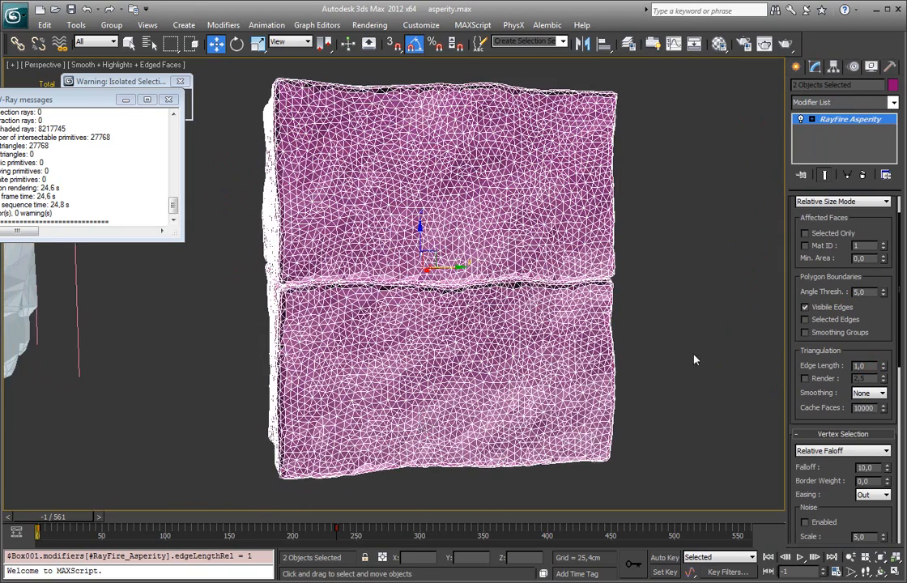
Step: Raise the shared Asperity noise Z strength to 9,014 cm
drag(798, 409, 802, 212)
scroll(833, 384, down, 4)
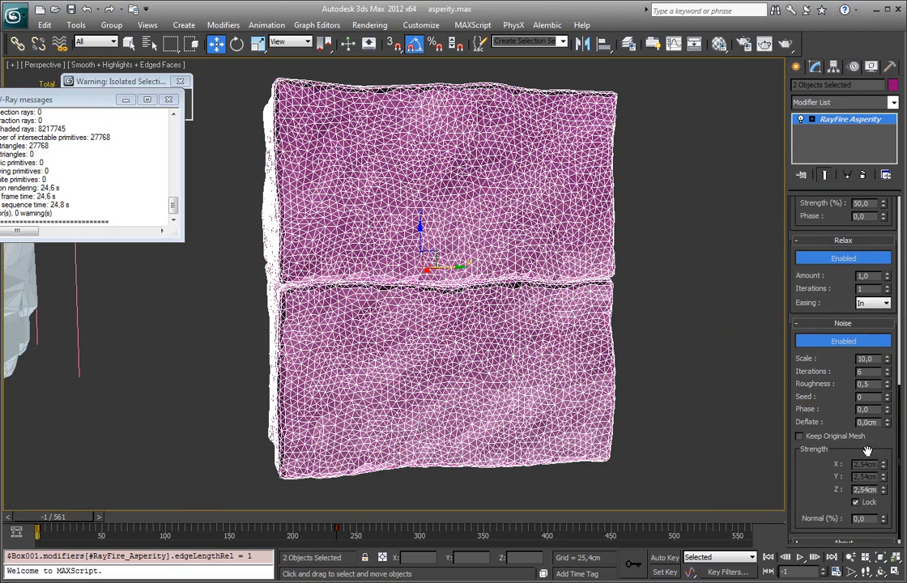
drag(882, 492, 888, 377)
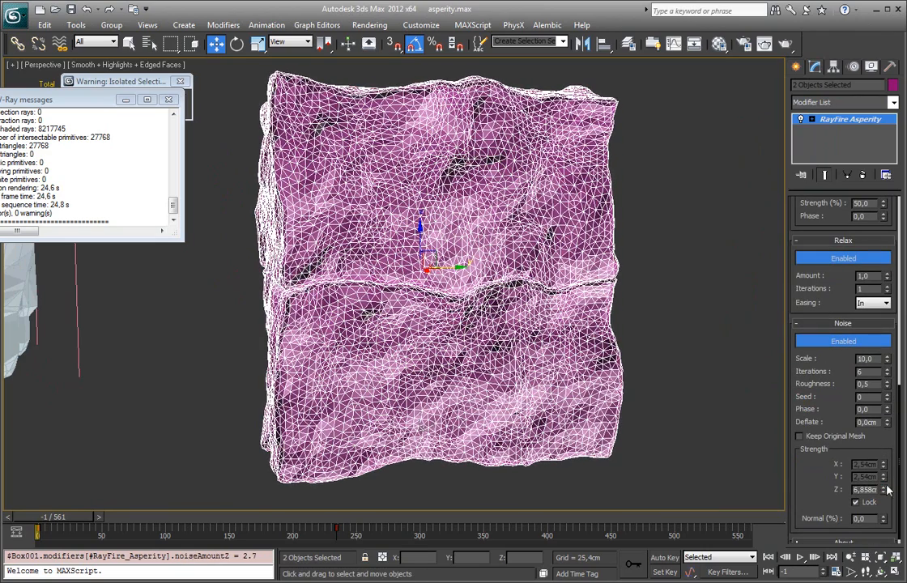
drag(886, 489, 885, 447)
middle_drag(507, 306, 519, 298)
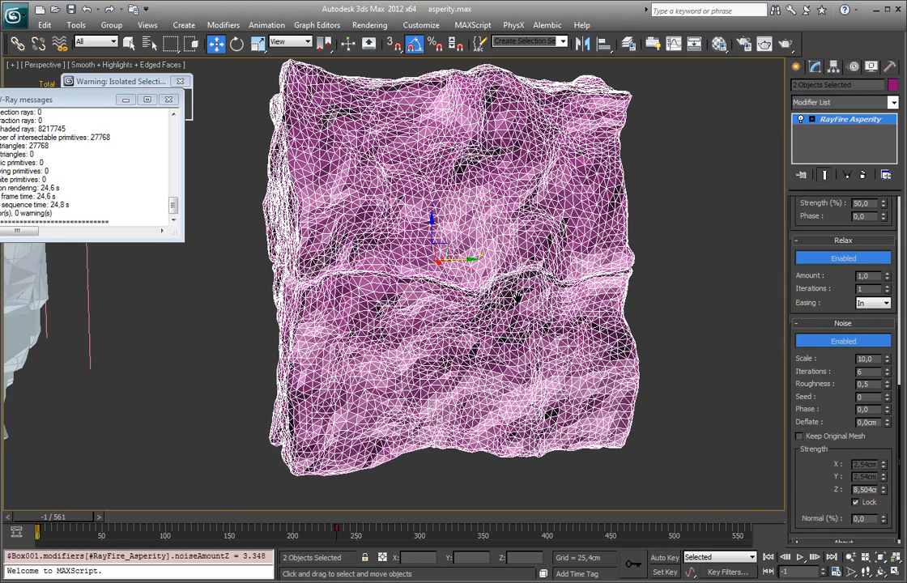
drag(884, 488, 884, 476)
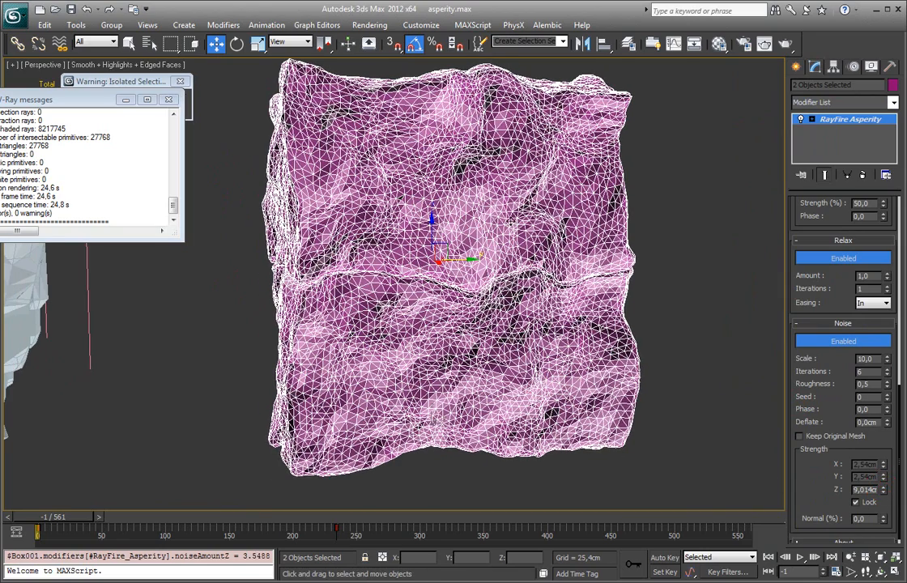
middle_drag(705, 316, 715, 324)
Step: Shift the shared Asperity gizmo along Y with edged faces hidden and set the relax iterations to 3
click(839, 131)
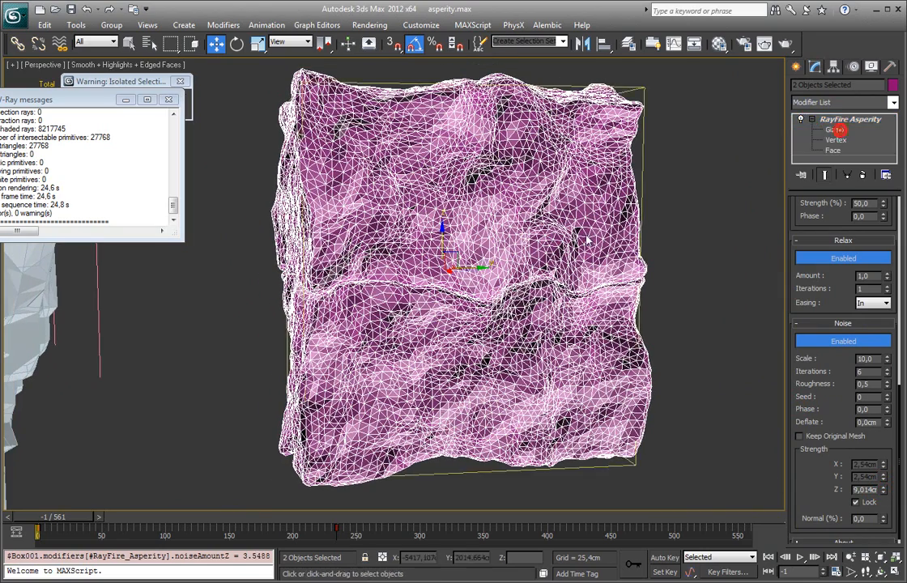
drag(486, 269, 540, 280)
key(F4)
scroll(524, 285, up, 4)
scroll(524, 285, down, 3)
mouse_move(537, 280)
alt+middle_down()
mouse_move(532, 263)
mouse_move(534, 270)
alt+middle_up()
scroll(839, 251, up, 1)
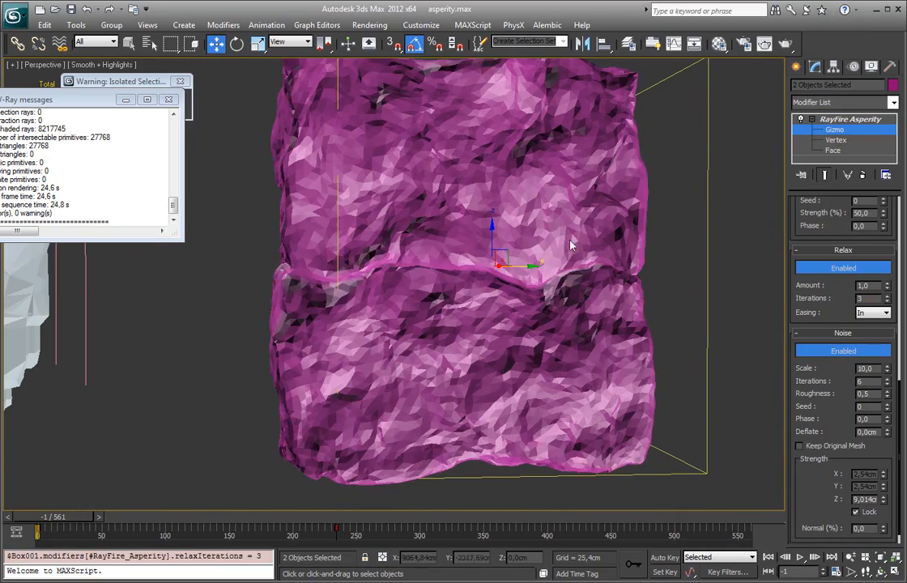
Step: Check the seam between the boxes with edged faces displayed and change the lower box's object color to light blue
alt+middle_drag(498, 209, 524, 223)
key(F4)
scroll(551, 222, up, 5)
scroll(582, 222, up, 6)
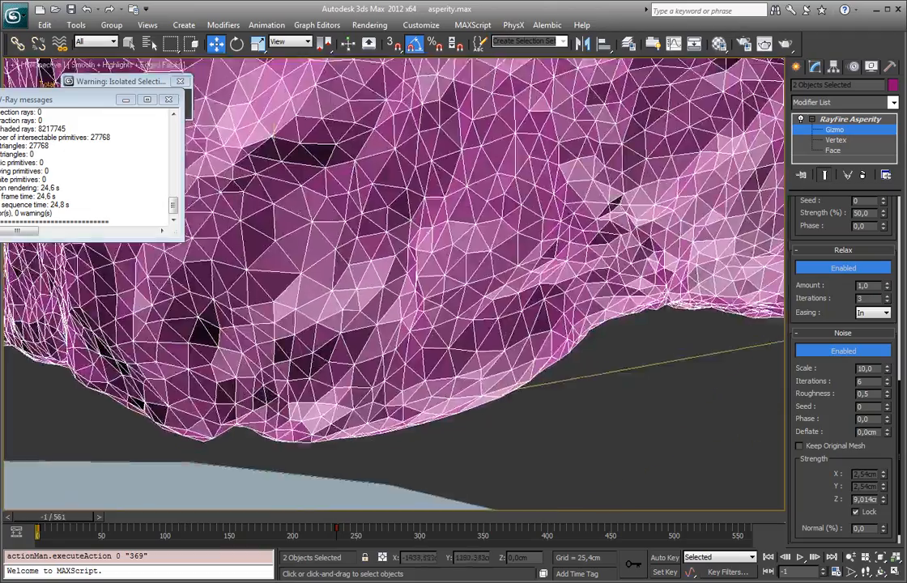
alt+middle_drag(582, 223, 541, 240)
click(847, 120)
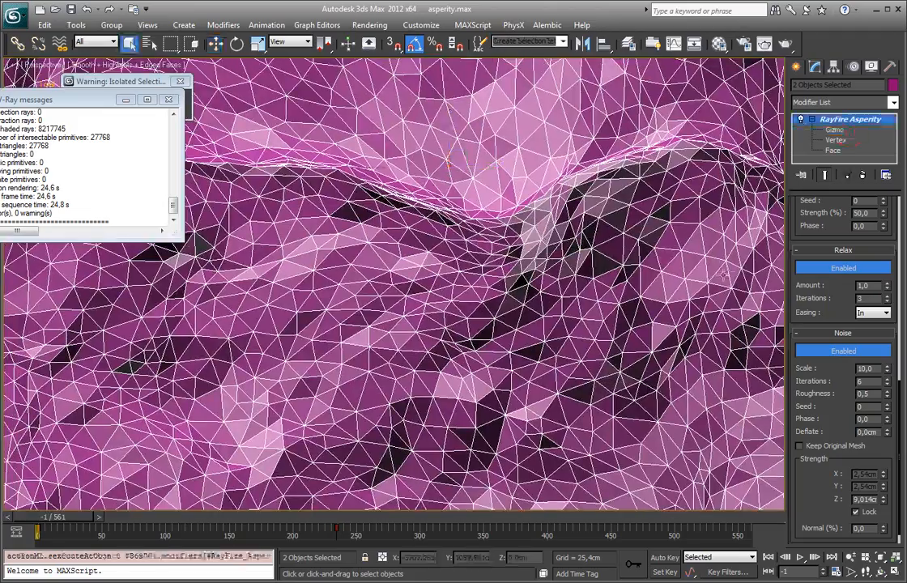
click(722, 273)
click(893, 85)
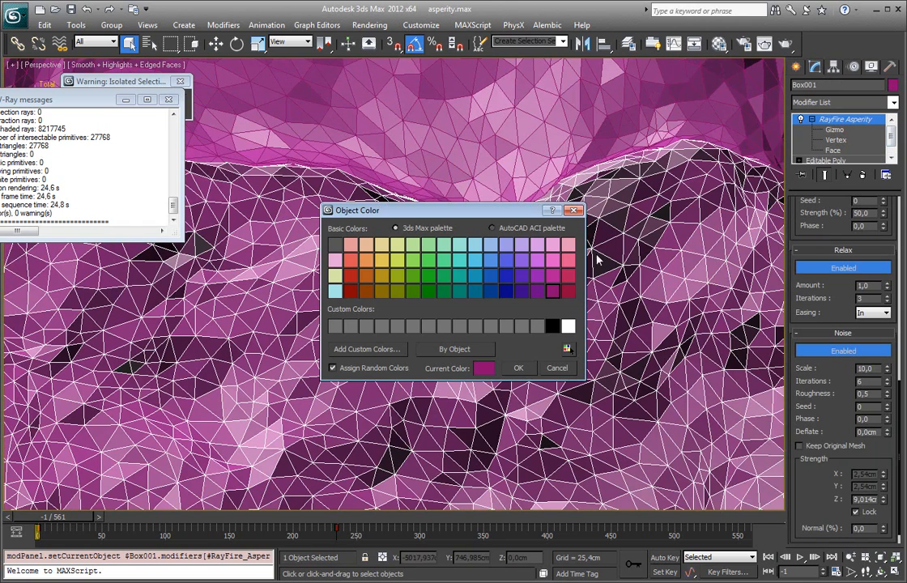
click(478, 268)
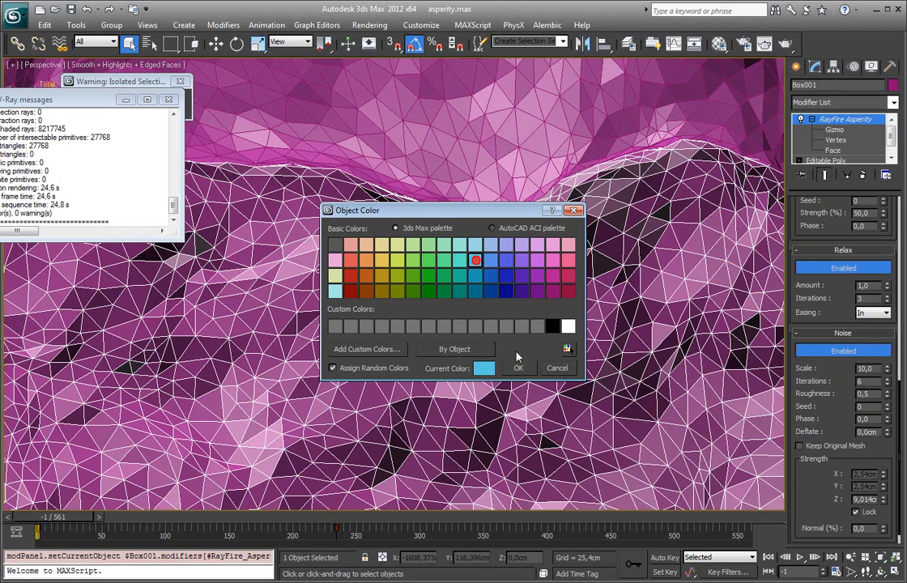
click(518, 368)
Step: Hide the edged faces and set the noise Z strength to 8,654 cm and the noise scale to 9,5
key(F4)
key(z)
click(522, 289)
click(450, 350)
mouse_move(449, 349)
alt+middle_down()
mouse_move(441, 350)
mouse_move(458, 347)
alt+middle_up()
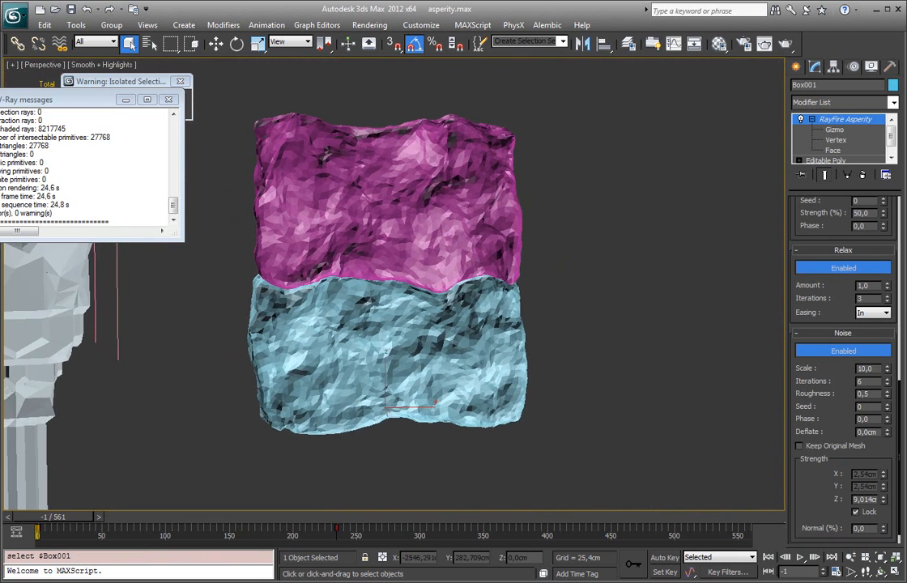
scroll(452, 310, up, 3)
drag(833, 433, 782, 337)
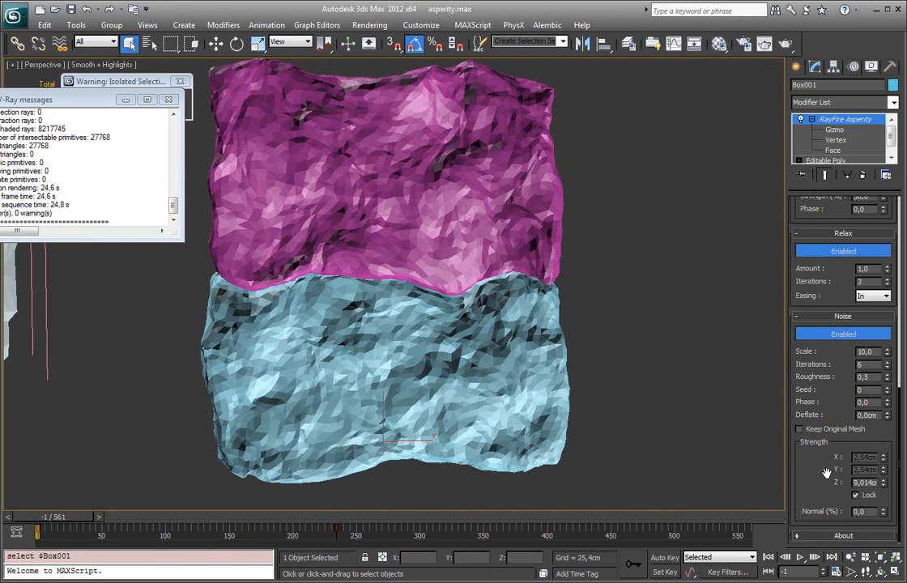
mouse_move(885, 492)
mouse_down()
mouse_move(882, 502)
mouse_move(884, 486)
mouse_up()
mouse_move(887, 353)
mouse_down()
mouse_move(887, 361)
mouse_move(887, 350)
mouse_up()
Step: Switch to the Asperity Gizmo level and move the gizmo back and forth along Y, ending at Y -18,273 cm
key(1)
drag(461, 270, 683, 263)
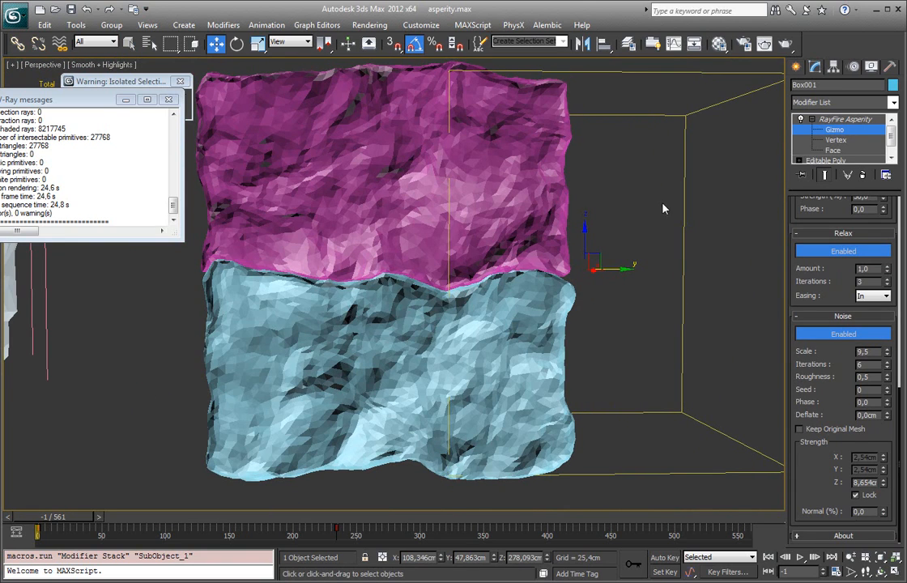
drag(616, 270, 469, 287)
middle_drag(469, 287, 460, 277)
drag(603, 259, 465, 279)
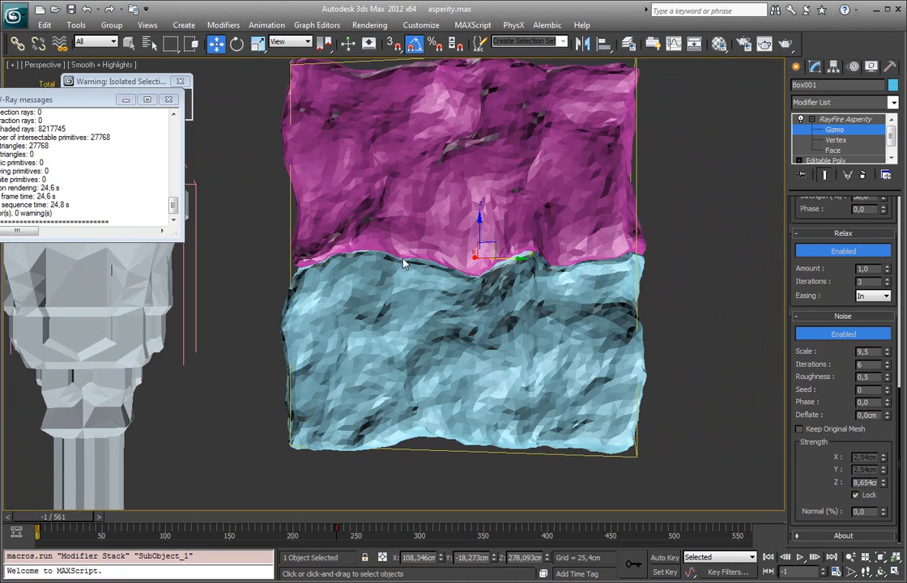
scroll(624, 277, down, 5)
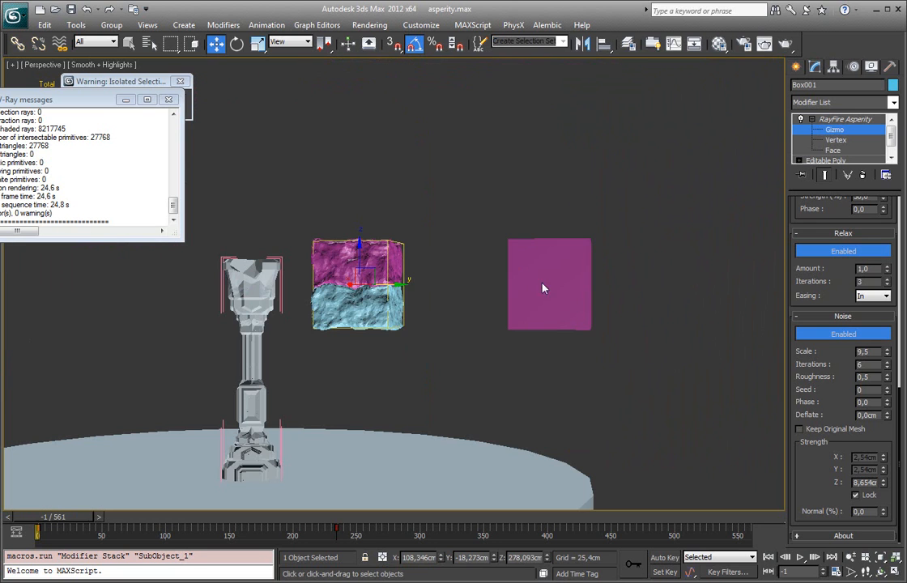
Step: Leave the Gizmo level and change the object color of the lower smooth box to green
click(838, 121)
drag(565, 189, 617, 322)
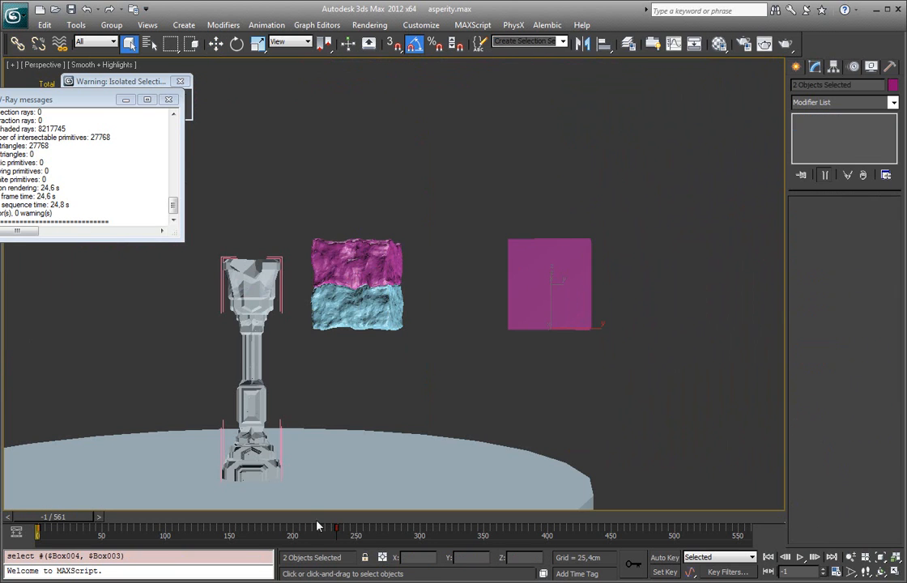
click(542, 318)
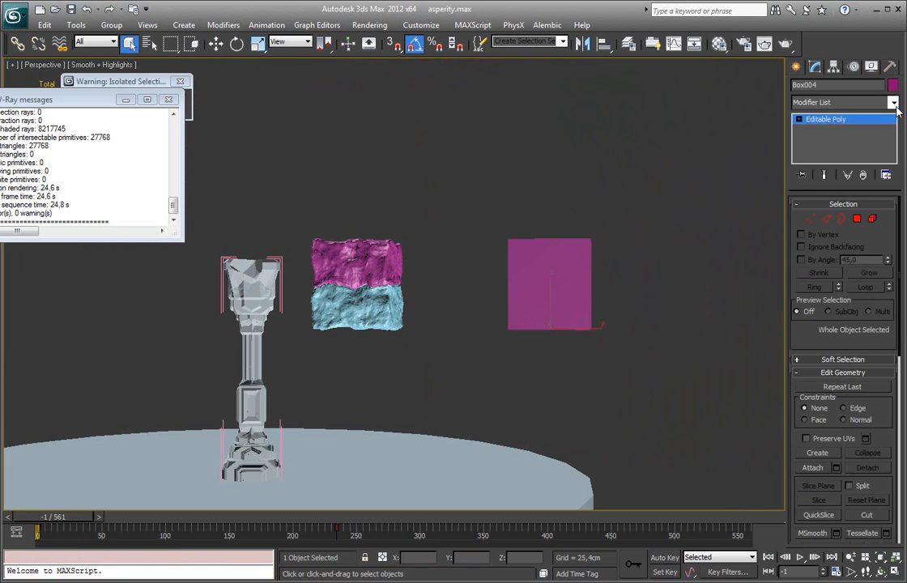
click(894, 102)
mouse_move(893, 152)
mouse_down()
mouse_move(889, 299)
mouse_move(893, 156)
mouse_up()
click(893, 101)
click(892, 86)
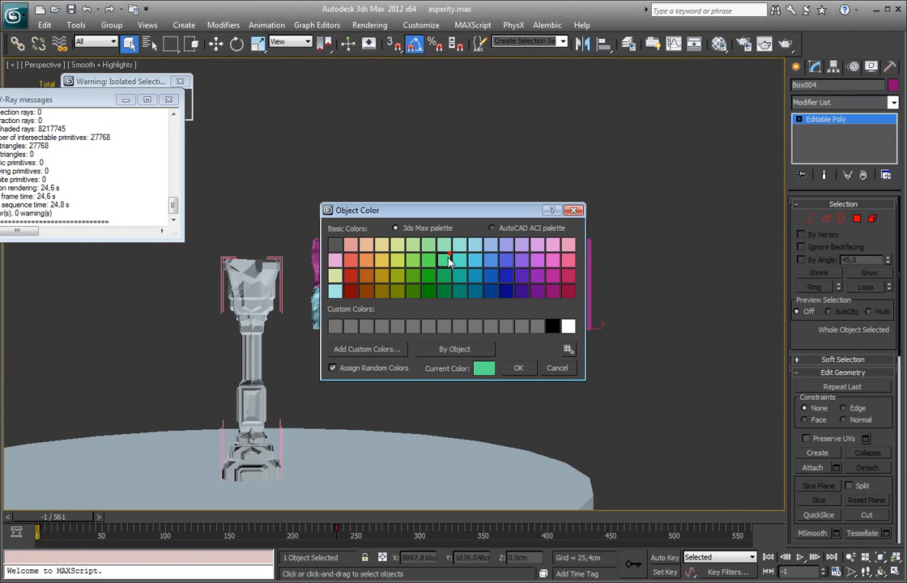
click(519, 368)
Step: Separate the boxes by moving to frame 246, select both smooth boxes and apply one shared RayFire Asperity modifier
drag(572, 329, 300, 507)
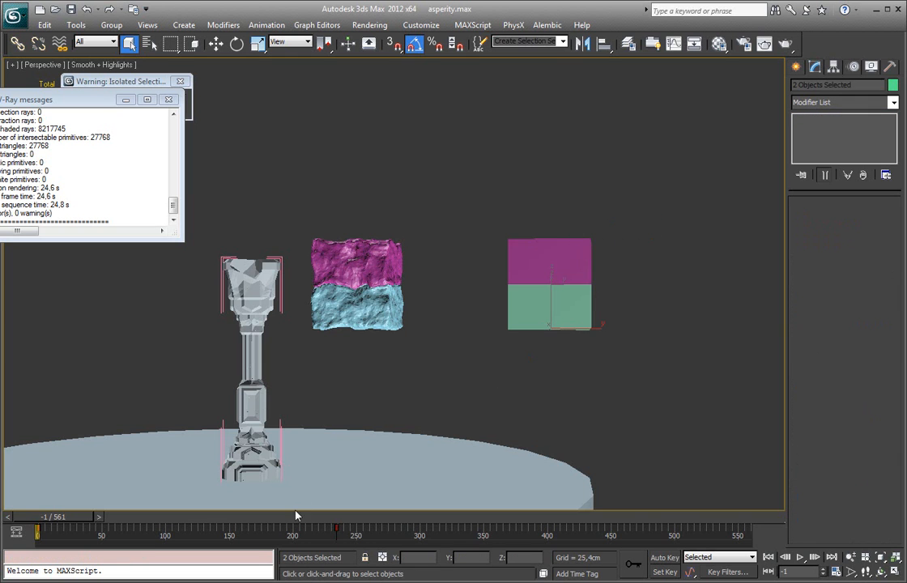
drag(83, 523, 385, 522)
click(620, 235)
drag(648, 136, 572, 352)
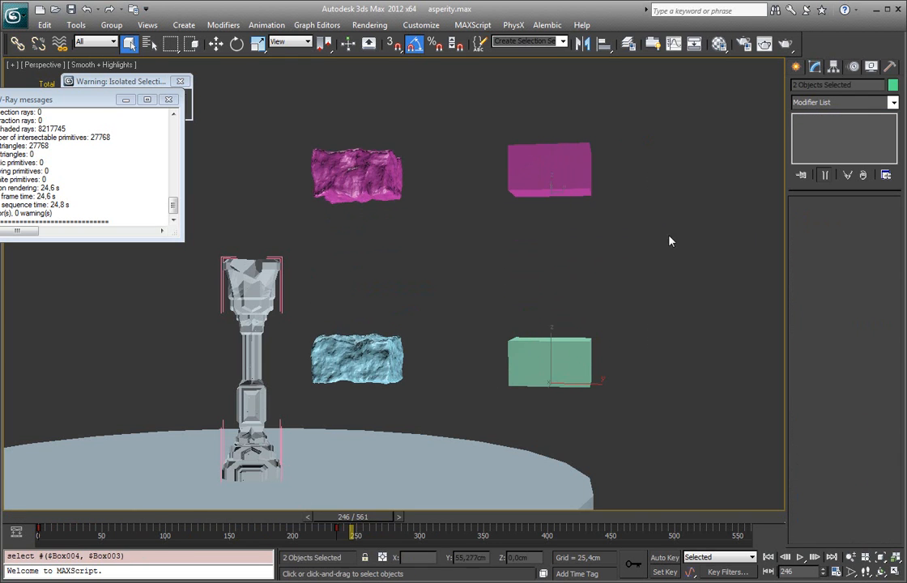
click(893, 102)
scroll(849, 332, down, 10)
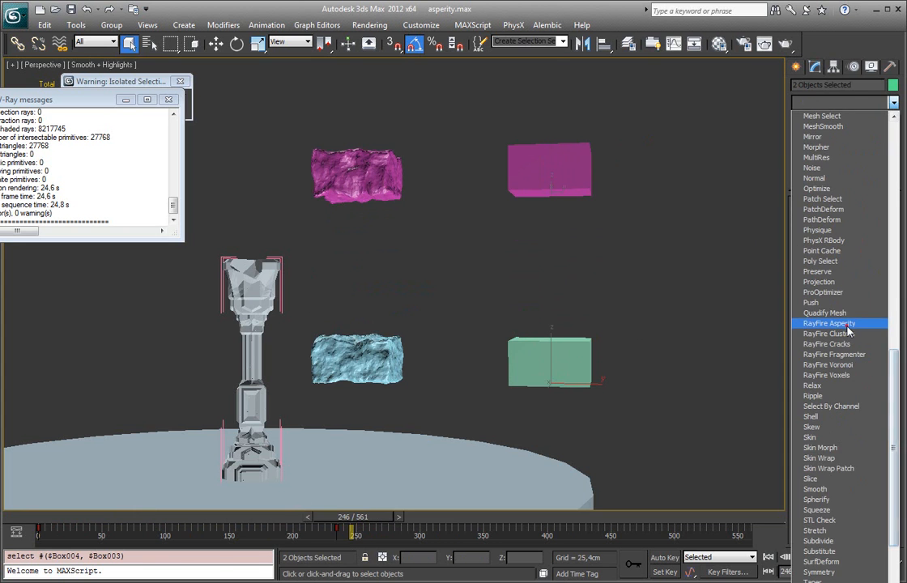
click(848, 325)
Step: Turn off Selected Only for the affected faces and set the triangulation edge length to 1,0
drag(822, 298, 781, 516)
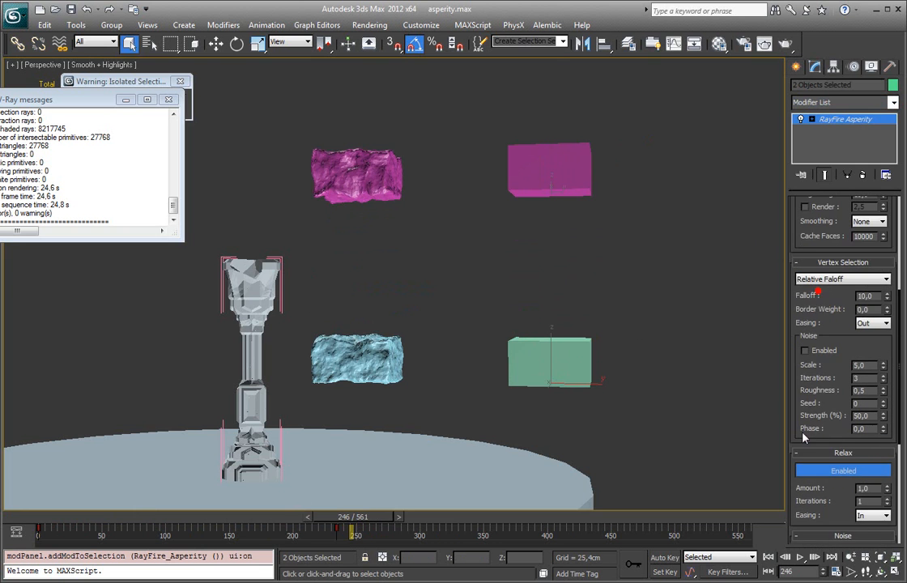
drag(817, 239, 807, 316)
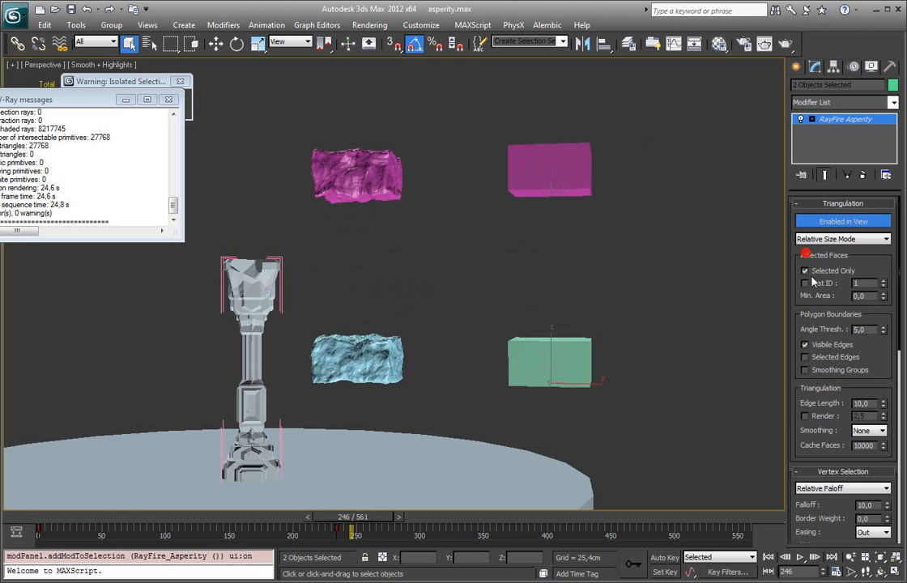
click(811, 272)
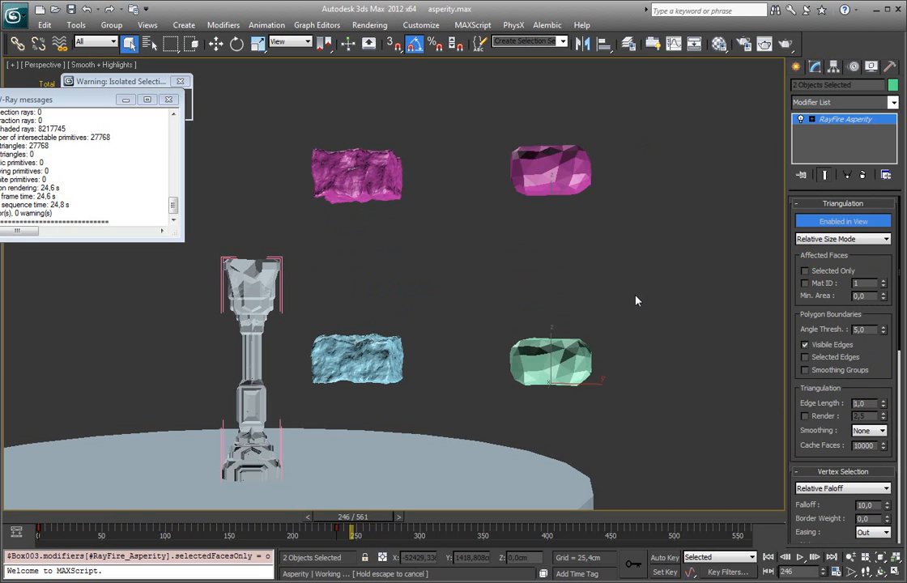
key(Return)
Step: Set the noise Z strength to 9,474 cm and return to frame -1 to see the two boxes joined
drag(817, 519, 806, 279)
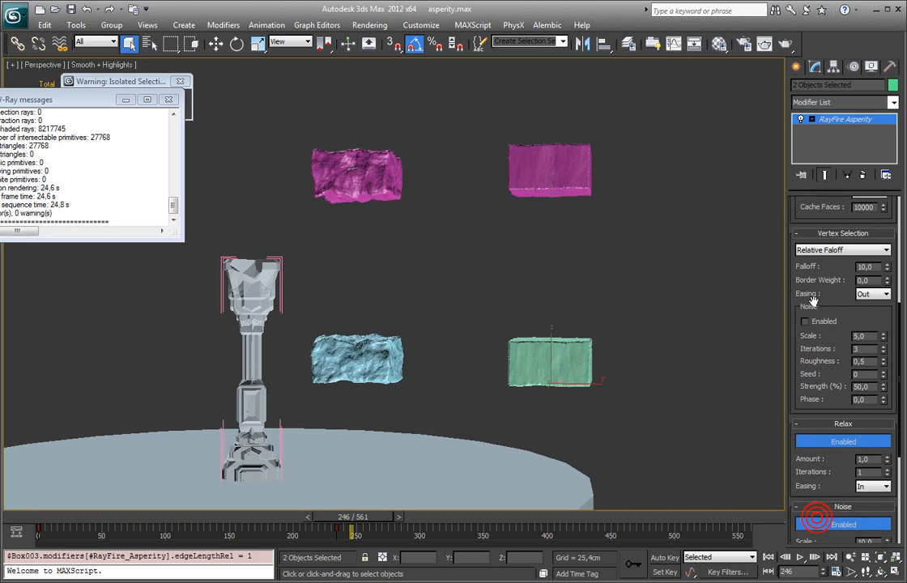
drag(814, 488, 822, 365)
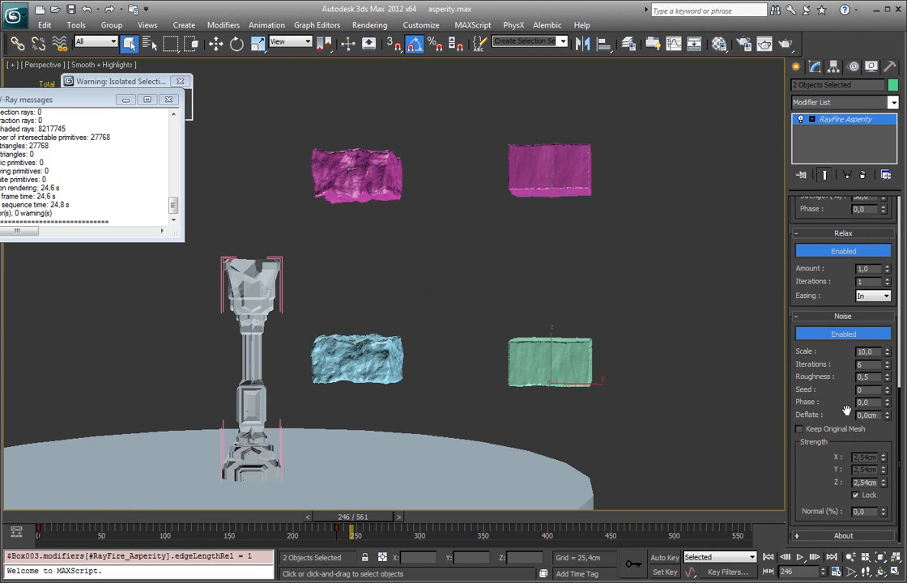
drag(885, 482, 890, 320)
middle_drag(612, 311, 556, 314)
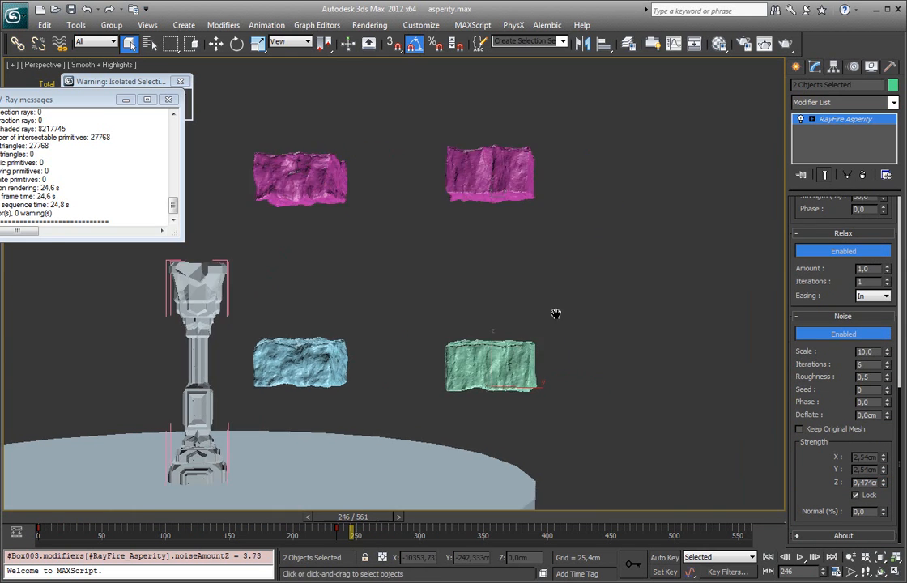
drag(308, 508, 3, 510)
middle_drag(485, 341, 451, 380)
scroll(464, 375, up, 5)
middle_drag(559, 381, 704, 165)
scroll(703, 165, down, 6)
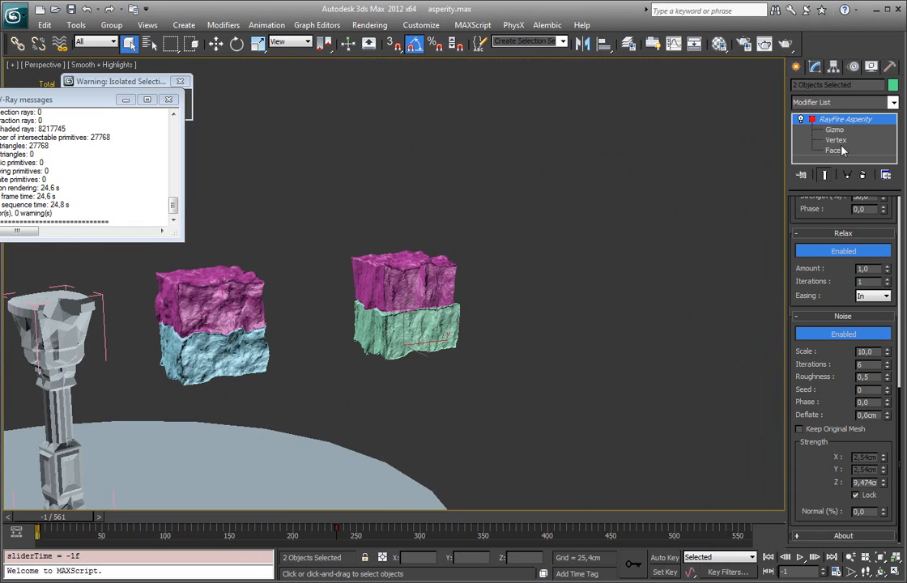
Step: Display the Asperity gizmo with the magenta and green boxes both selected and examine its extent
click(834, 130)
key(w)
alt+middle_drag(532, 232, 474, 247)
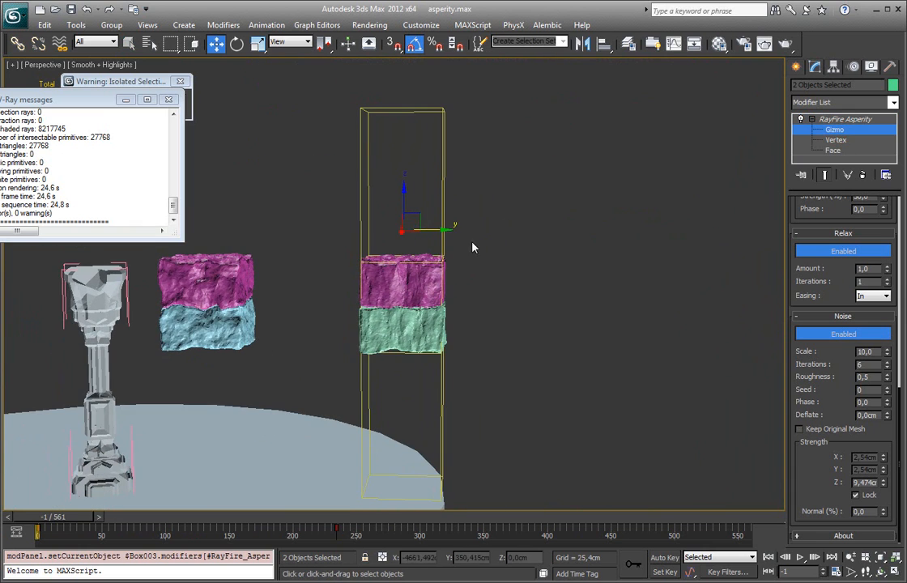
key(1)
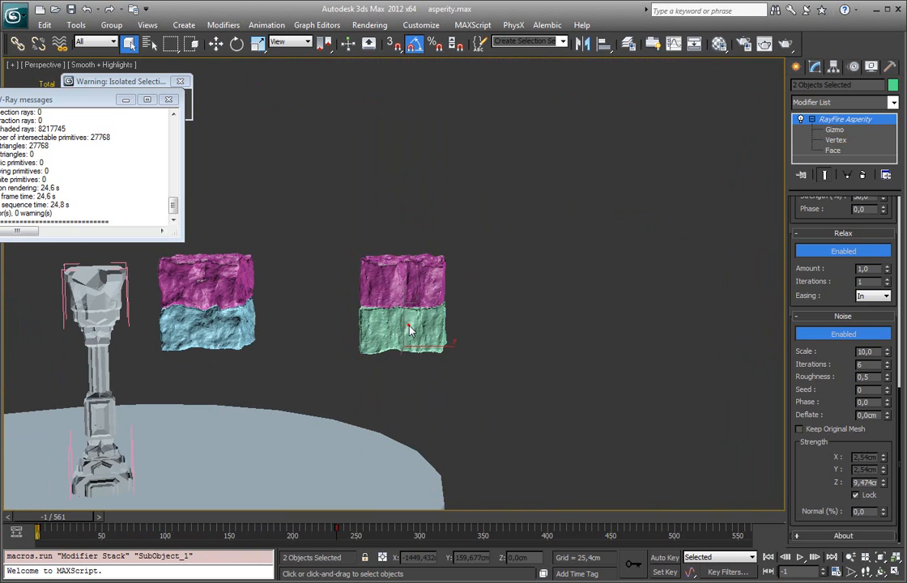
key(q)
Step: Select only the green box and examine its Asperity gizmo and the seam up close
click(409, 326)
click(846, 128)
click(844, 130)
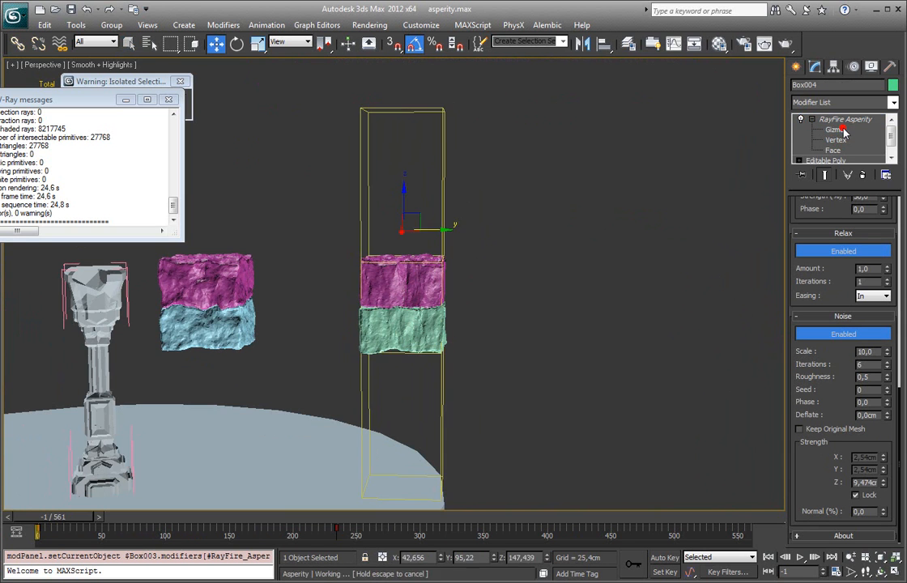
click(857, 128)
key(w)
alt+middle_drag(561, 210, 497, 240)
scroll(492, 255, up, 4)
middle_drag(489, 294, 567, 265)
middle_drag(478, 263, 580, 313)
click(855, 130)
Step: Select the magenta box above the light blue one and inspect its Asperity gizmo and the seam between them
key(q)
click(330, 226)
alt+middle_drag(330, 227, 370, 213)
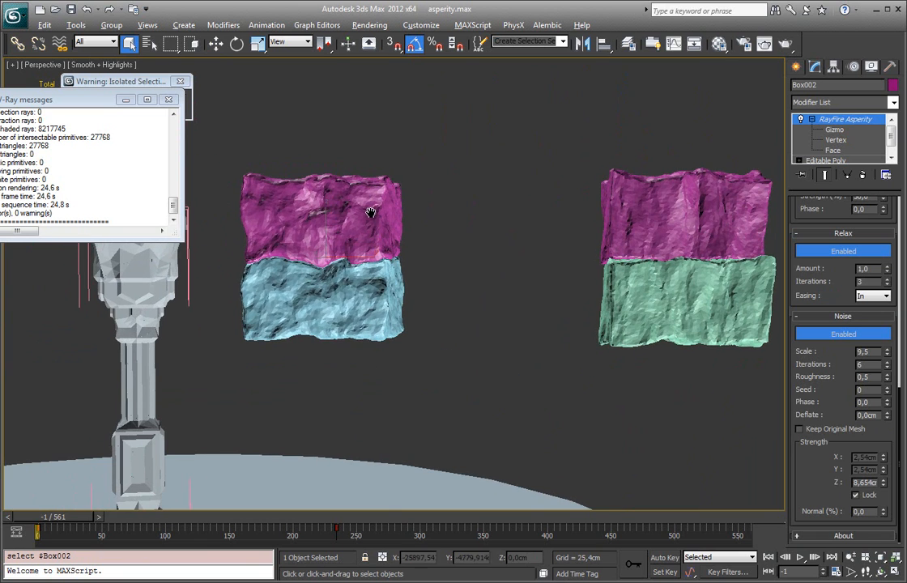
drag(465, 157, 349, 305)
click(418, 180)
click(360, 210)
key(w)
key(1)
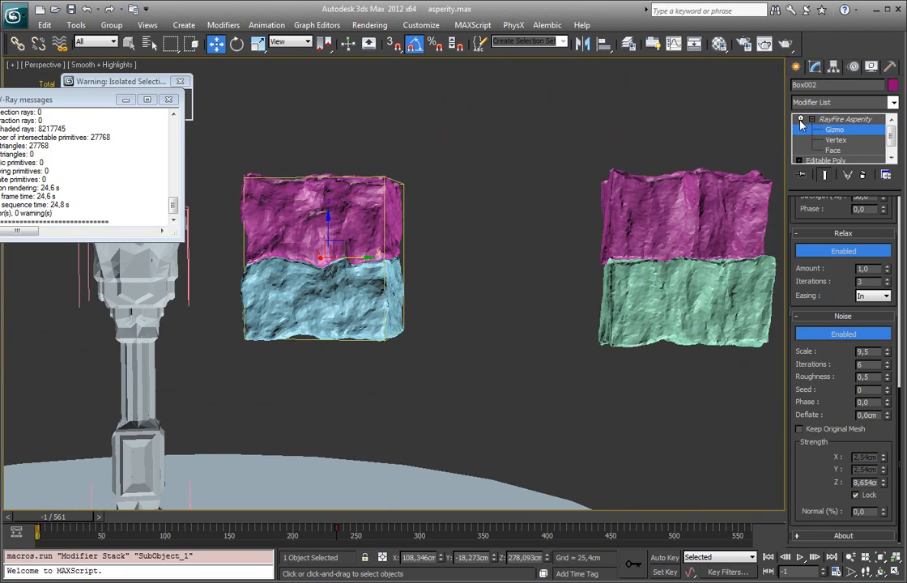
middle_drag(409, 245, 404, 235)
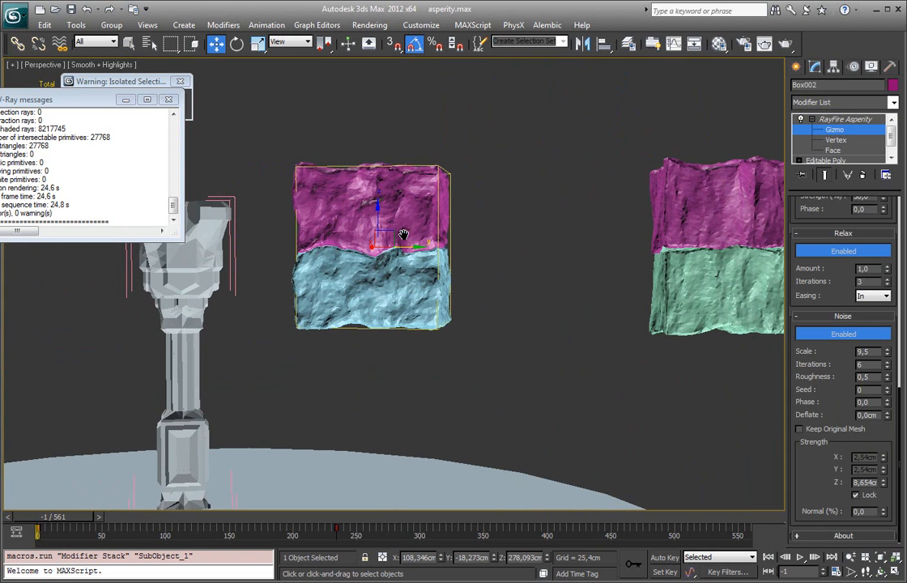
scroll(445, 237, up, 5)
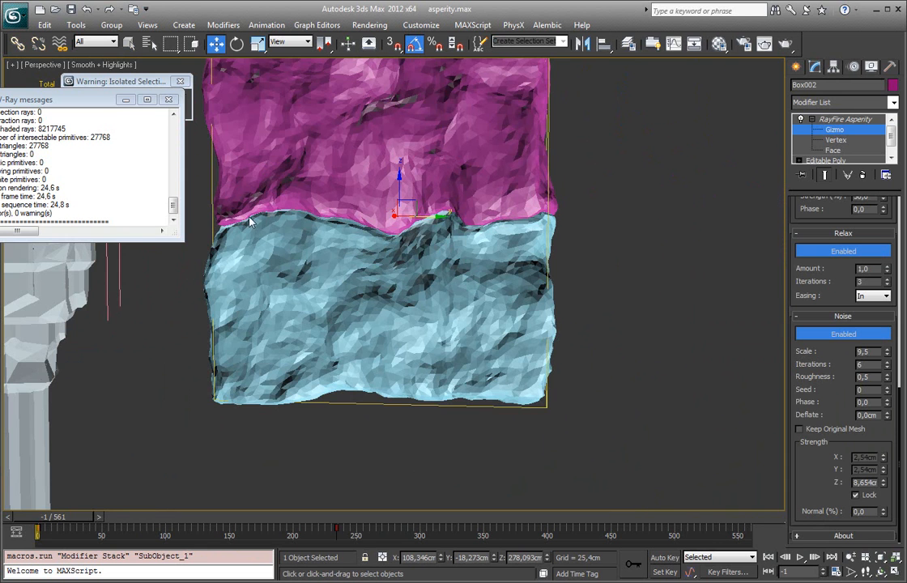
scroll(531, 243, down, 5)
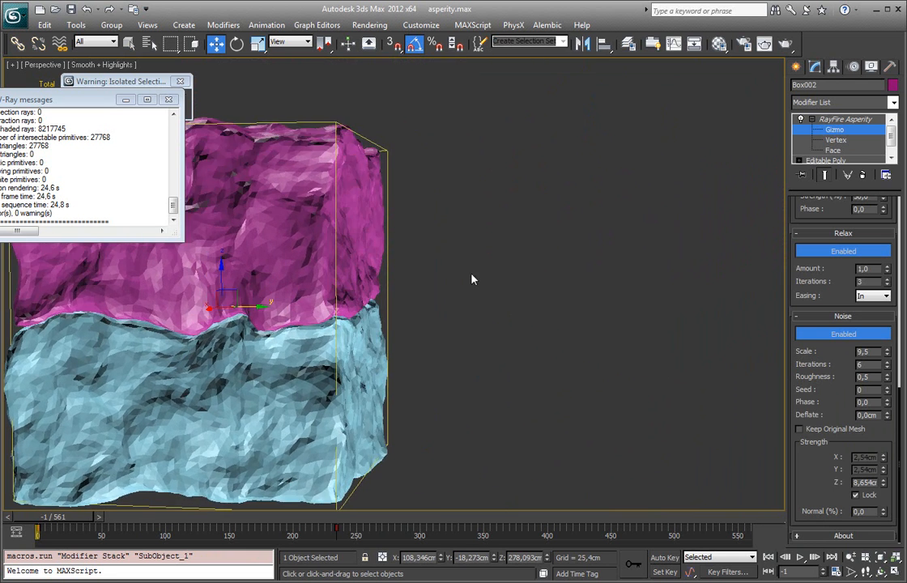
Step: Select the magenta box above the green one and compare the boxes separated at frame 251 and joined at frame -1
click(838, 120)
click(654, 213)
middle_drag(655, 213, 593, 242)
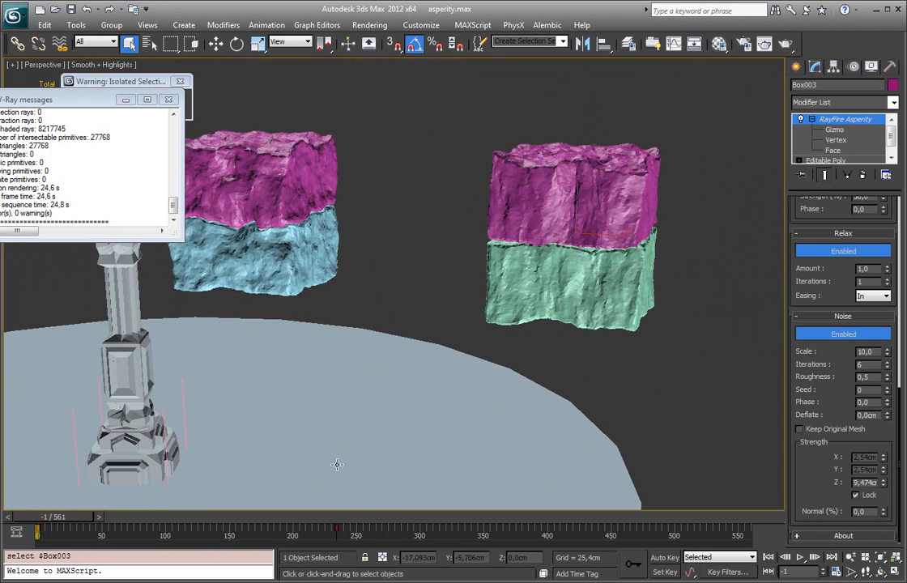
click(357, 517)
scroll(514, 396, down, 3)
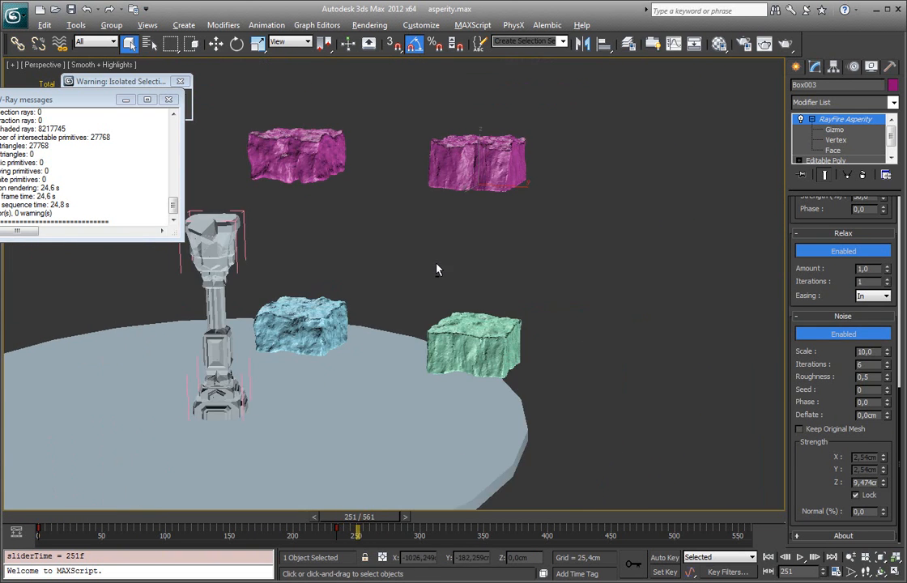
alt+middle_drag(429, 267, 432, 207)
scroll(432, 208, up, 3)
drag(364, 526, 38, 526)
scroll(479, 365, up, 5)
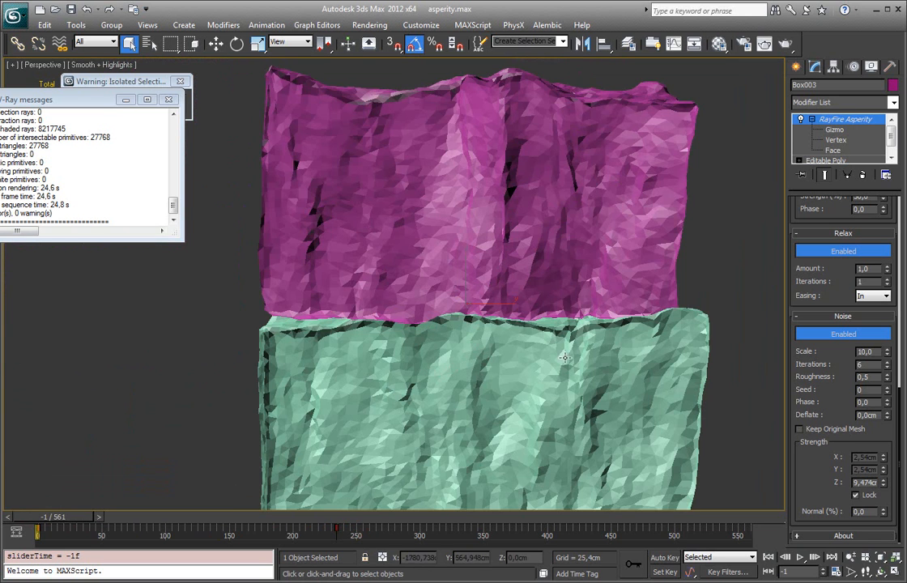
Step: Set the noise Z strength of the Asperity modifier on the magenta and green boxes to 11,559 cm
click(835, 130)
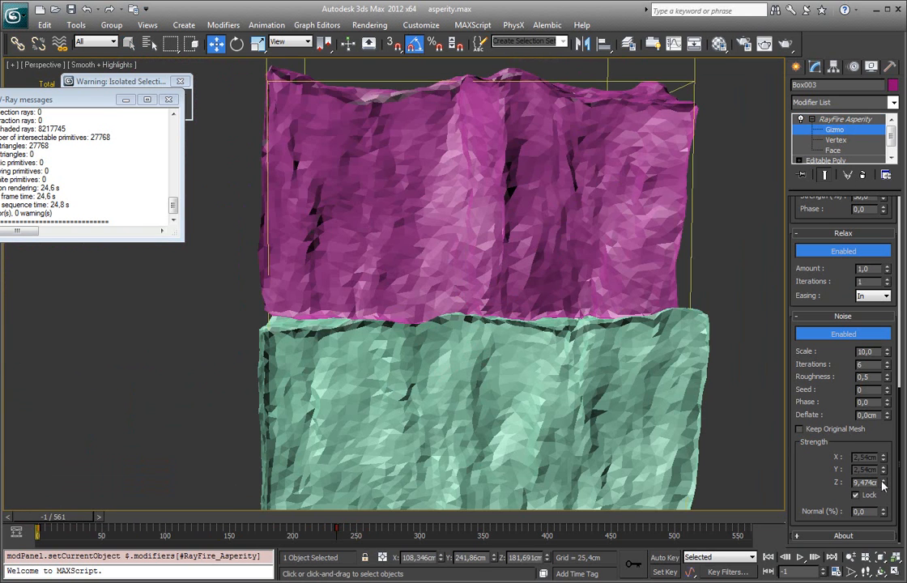
mouse_move(886, 485)
mouse_down()
mouse_move(886, 366)
mouse_move(882, 468)
mouse_up()
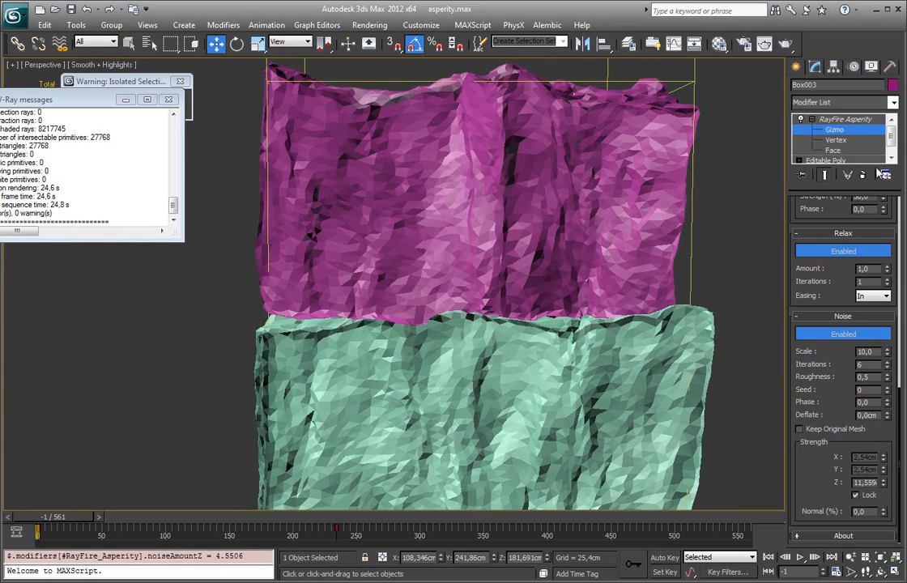
click(863, 134)
Step: Select the magenta, light blue and green test boxes beside the column and delete them from the scene
scroll(512, 243, down, 10)
scroll(324, 260, up, 5)
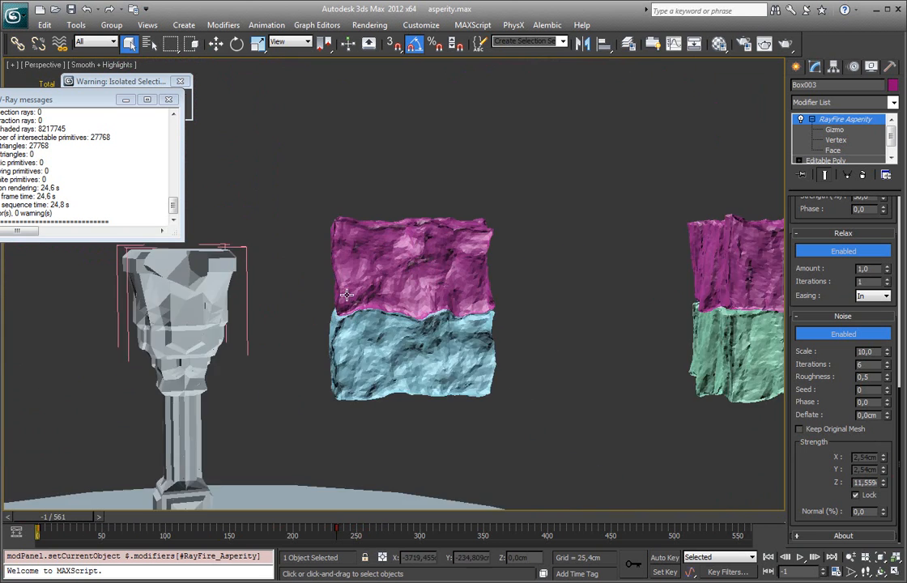
scroll(414, 261, down, 3)
scroll(309, 232, up, 3)
middle_drag(290, 245, 330, 190)
click(365, 157)
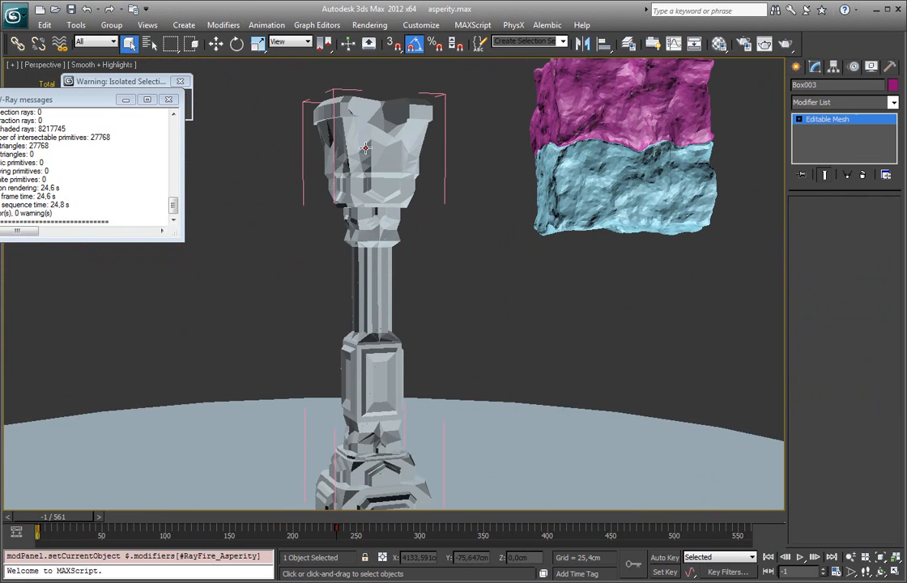
scroll(364, 149, down, 4)
alt+middle_drag(363, 151, 467, 237)
drag(520, 130, 687, 241)
key(Delete)
Step: Select the fragment at the top of the column, zoom to it and look over the broken column
middle_drag(372, 261, 458, 243)
scroll(458, 243, up, 4)
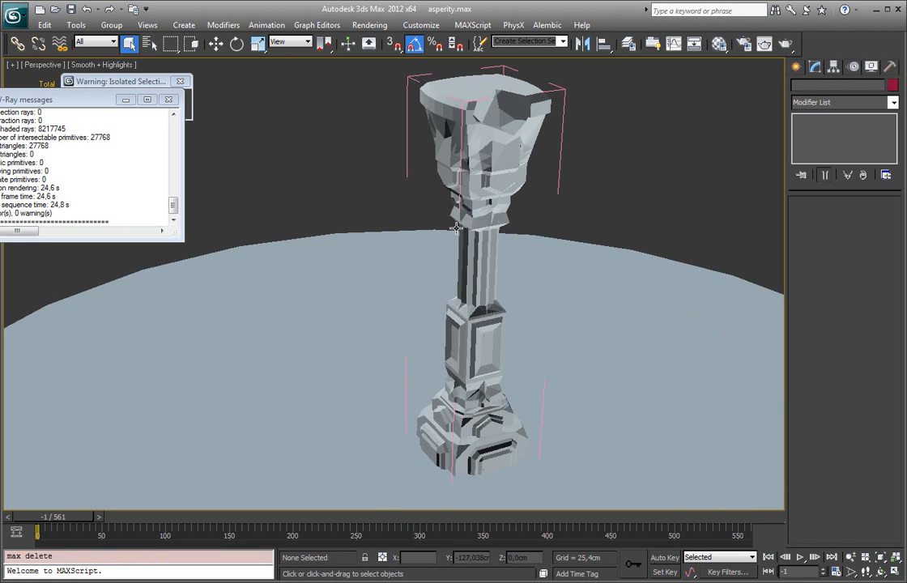
click(468, 176)
key(z)
alt+middle_drag(468, 175, 491, 174)
scroll(490, 174, down, 5)
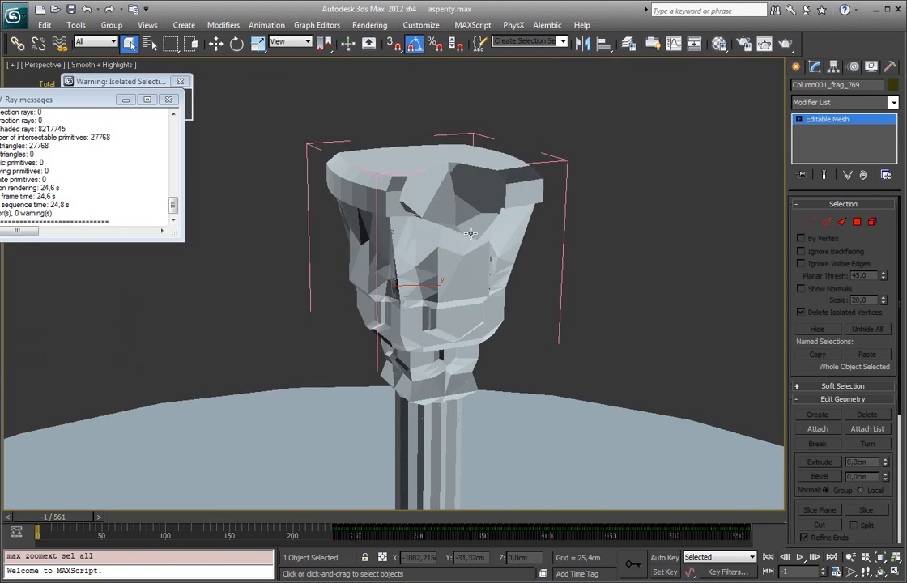
middle_drag(330, 509, 325, 412)
scroll(336, 431, down, 4)
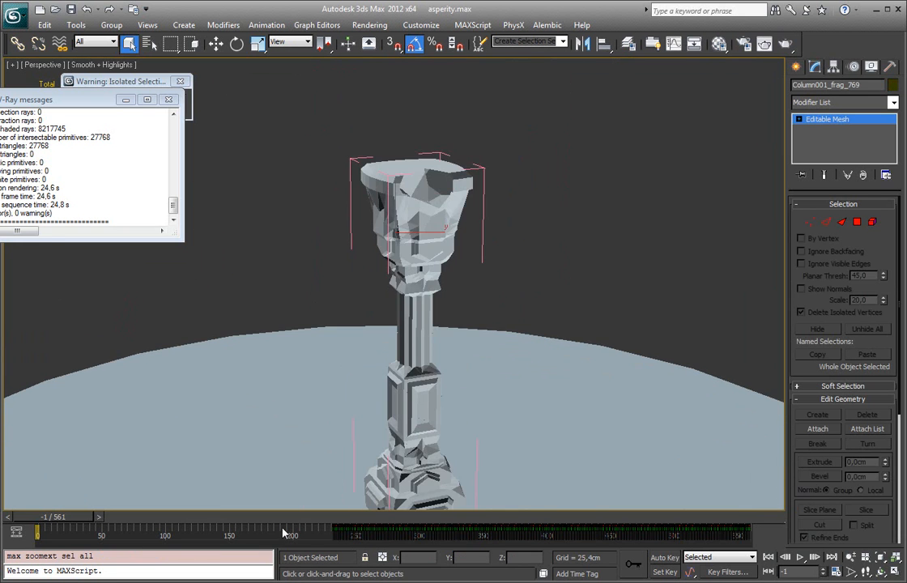
Step: Move to frame 442 and select all the collapsed column fragments, checking them briefly in wireframe
drag(317, 525, 601, 531)
middle_drag(539, 442, 567, 353)
key(F3)
drag(213, 163, 470, 414)
key(F3)
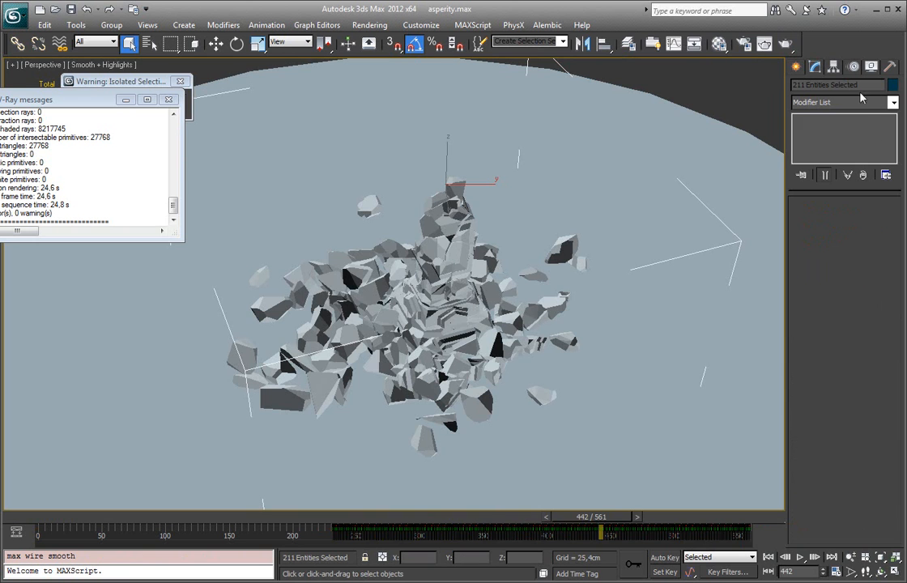
Step: Review the column collapse by going to the intact column at frame 209 and the rubble at frame 396
drag(587, 517, 308, 517)
middle_drag(388, 217, 389, 294)
scroll(389, 294, down, 4)
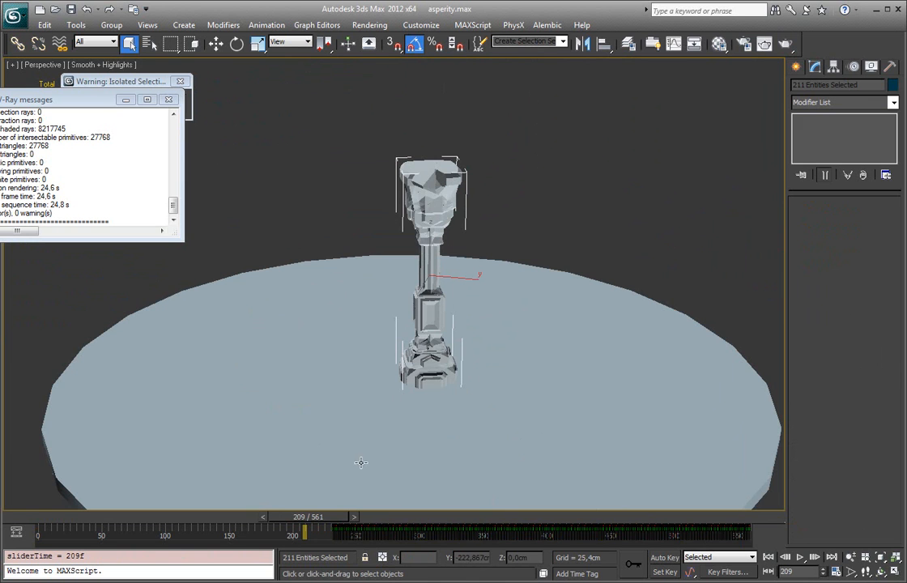
drag(326, 518, 559, 527)
alt+middle_drag(392, 298, 411, 352)
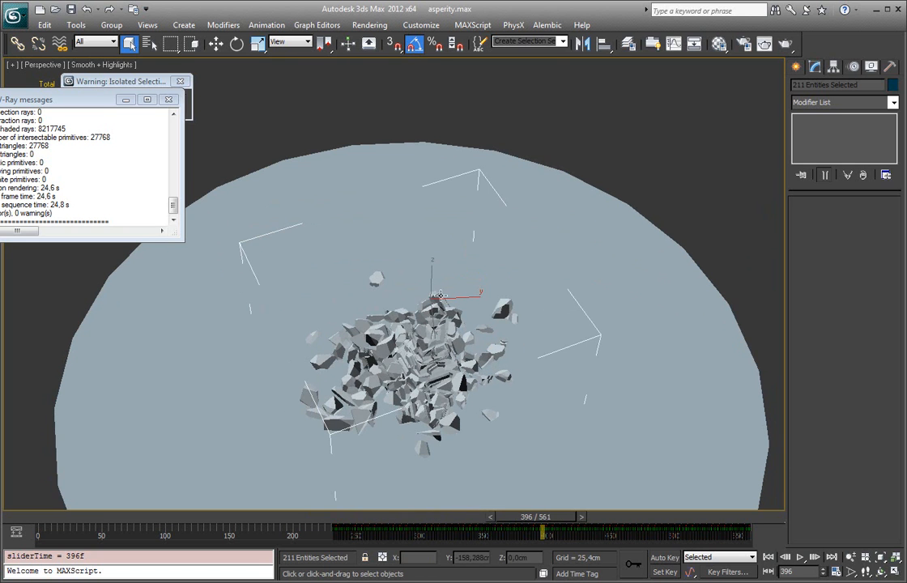
Step: Go to frame 215 and remove Group003 from the selection, keeping only the column fragments selected
drag(549, 518, 313, 519)
drag(387, 151, 534, 397)
alt+click(551, 344)
alt+click(481, 250)
alt+middle_drag(476, 309, 476, 236)
alt+middle_drag(442, 296, 567, 245)
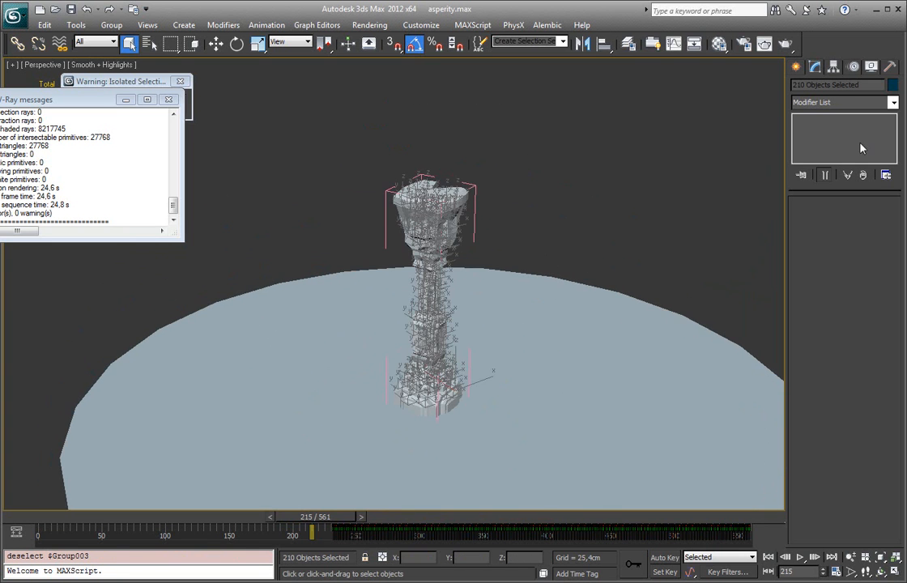
Step: Apply one shared RayFire Asperity modifier to all the selected column fragments
click(893, 103)
drag(893, 170, 891, 466)
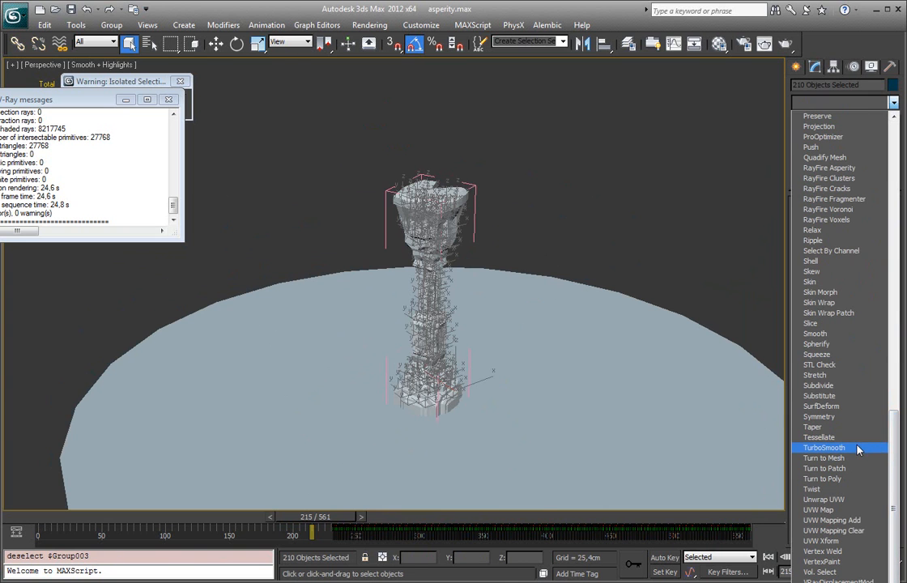
scroll(894, 447, up, 1)
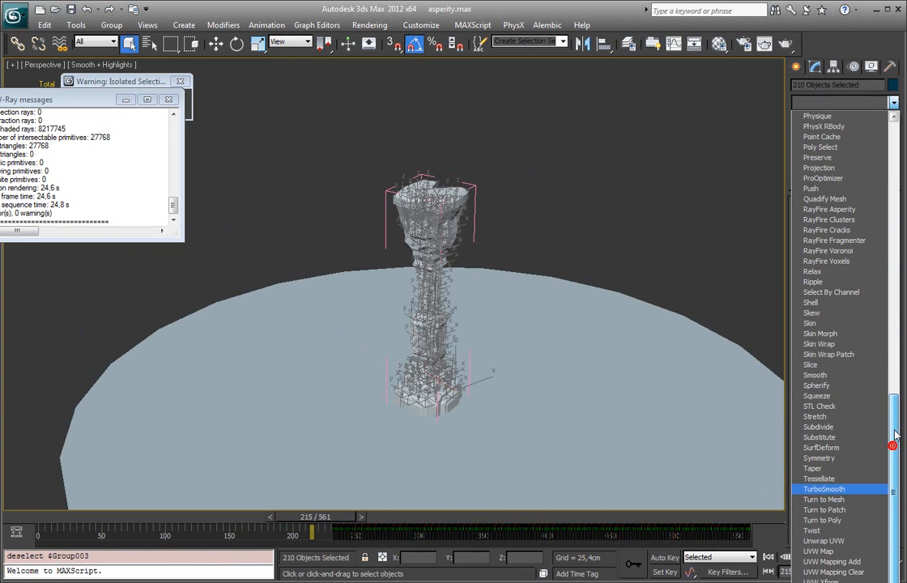
click(829, 209)
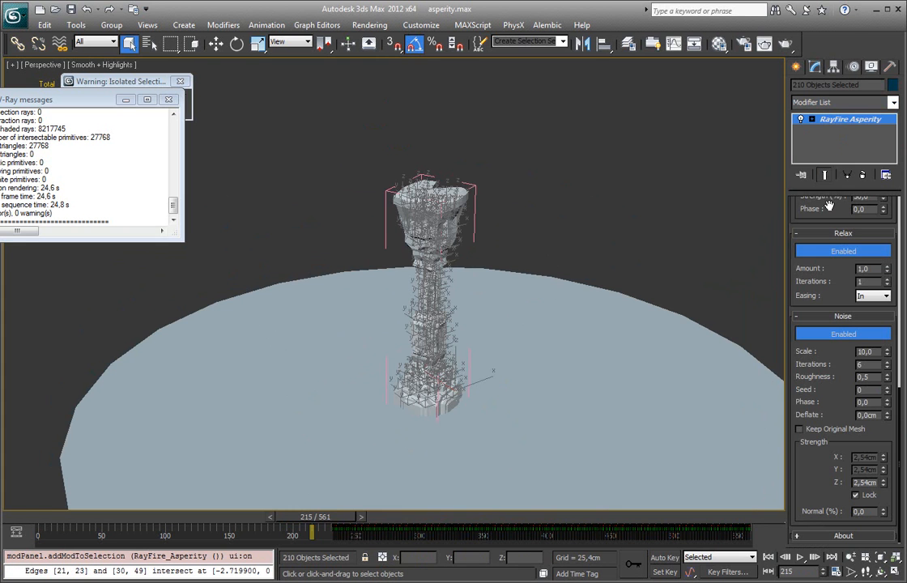
Step: Clear the selection, select a single rubble fragment of the collapsed column, zoom to it and go to frame 378
alt+middle_drag(551, 224, 527, 226)
click(529, 227)
scroll(529, 226, up, 4)
click(445, 516)
drag(445, 523, 615, 523)
middle_drag(567, 429, 534, 333)
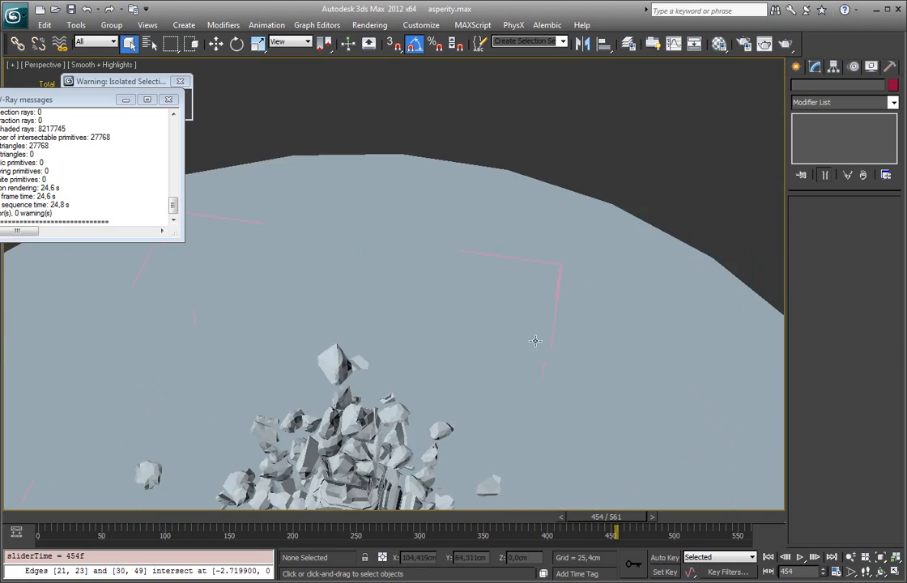
click(394, 438)
key(z)
scroll(394, 438, down, 6)
scroll(393, 438, up, 3)
middle_drag(393, 438, 481, 268)
drag(609, 521, 518, 519)
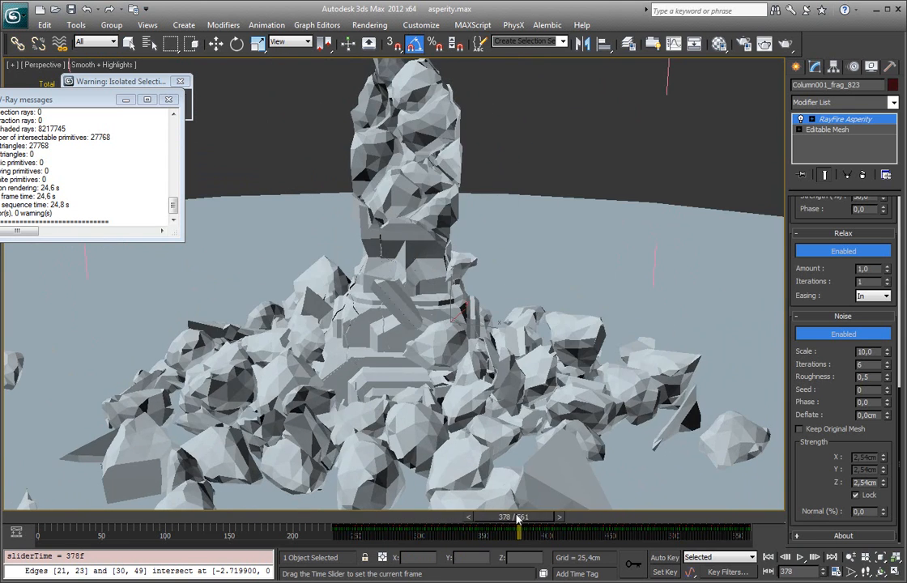
Step: Try Triangulation edge lengths of 2 and 1 in the fragments' RayFire Asperity modifier
scroll(495, 291, up, 4)
scroll(796, 531, up, 10)
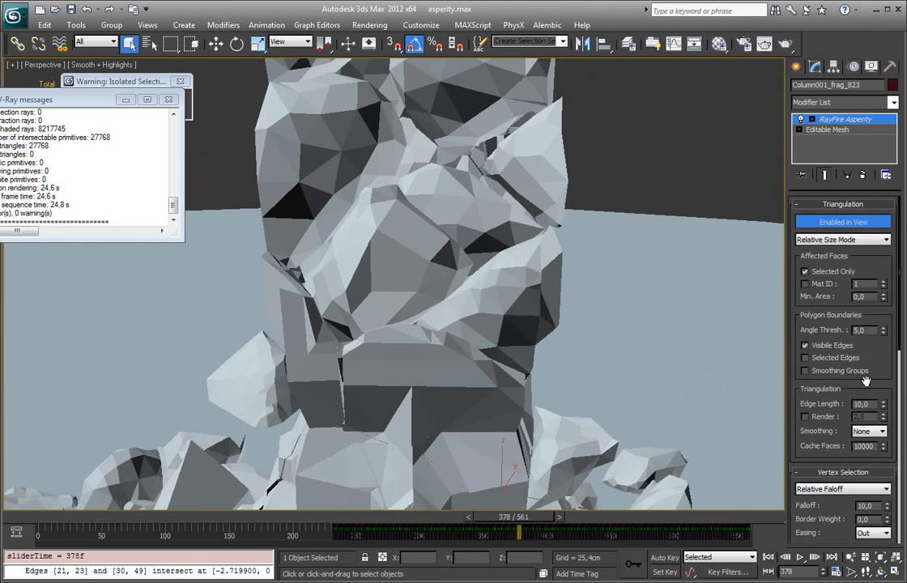
double_click(863, 404)
text(2)
key(Return)
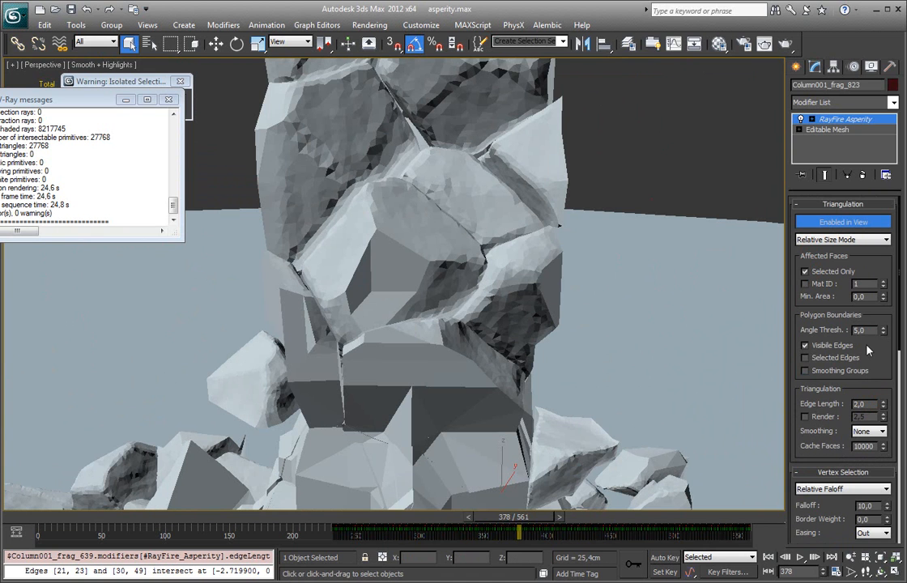
double_click(870, 406)
text(1)
key(Return)
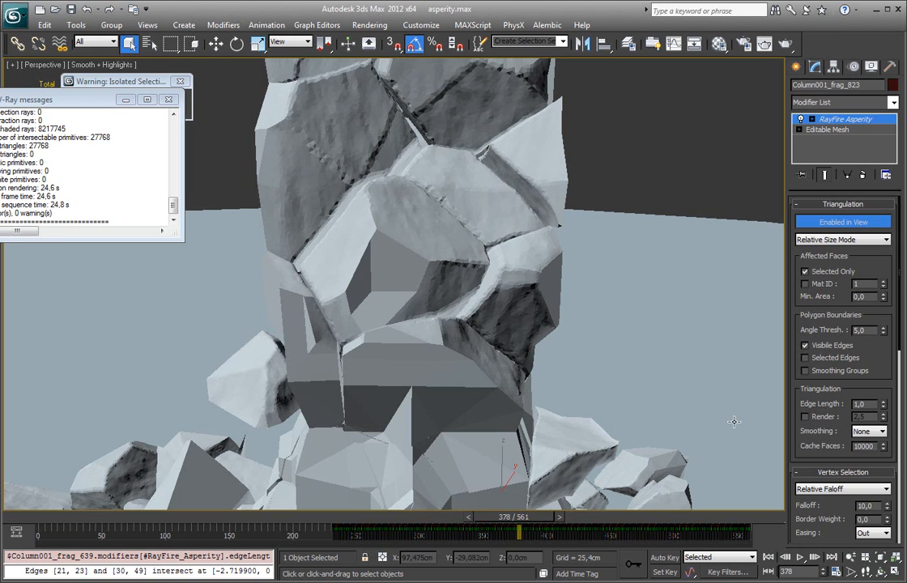
Step: Set the Asperity noise scale to 4 and its locked XYZ strength to 4 cm
scroll(830, 440, down, 6)
scroll(830, 441, down, 3)
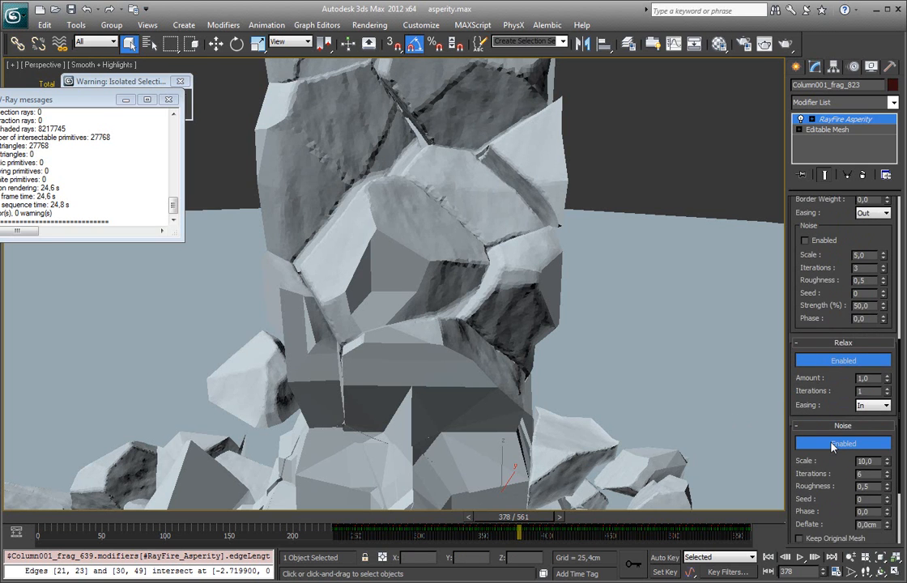
double_click(879, 443)
text(4)
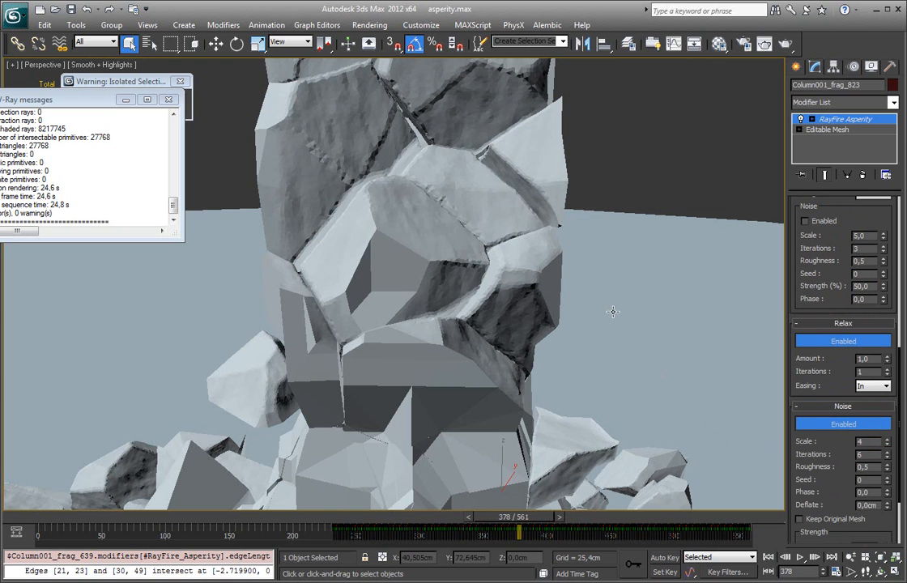
key(Return)
drag(838, 491, 848, 405)
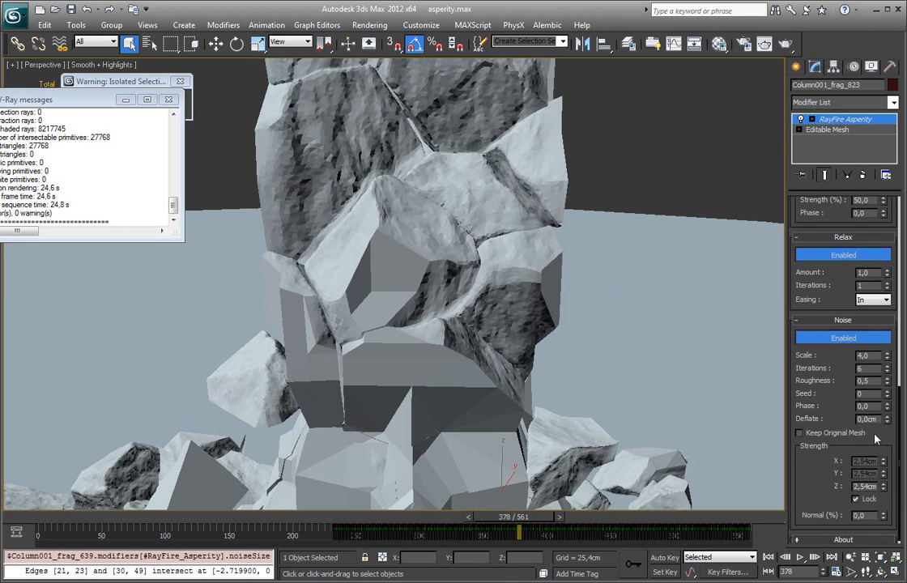
double_click(875, 485)
text(4)
key(Return)
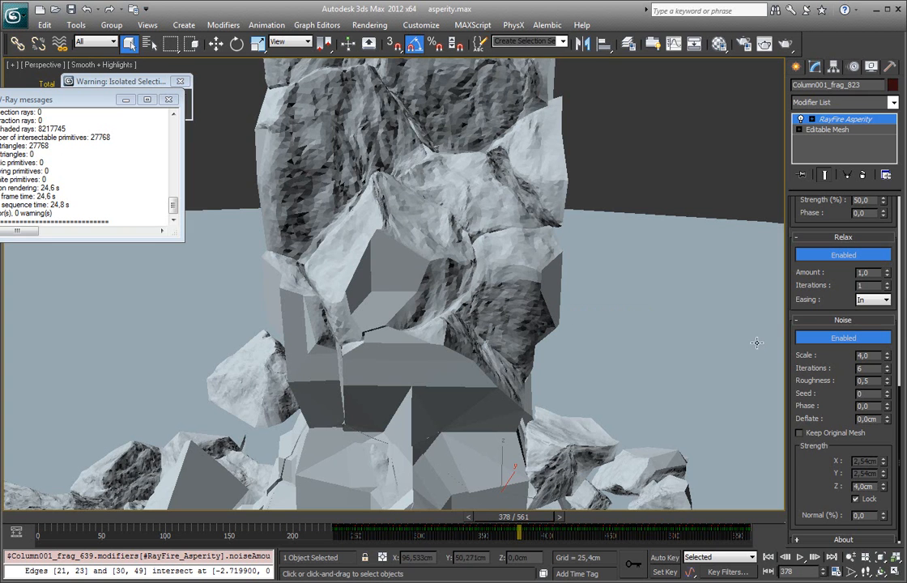
Step: Refine the Asperity Triangulation edge length to 0.7
drag(798, 301, 816, 384)
scroll(816, 384, up, 3)
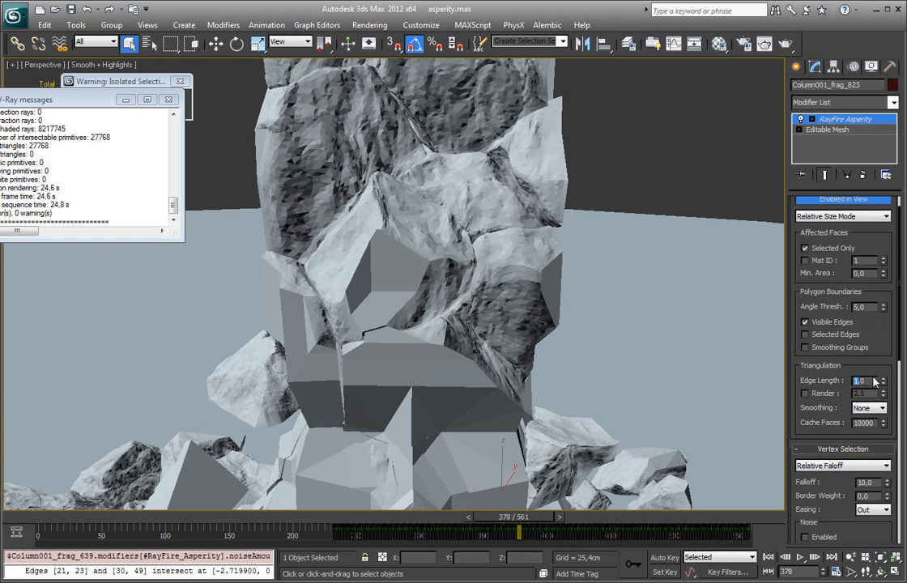
double_click(867, 381)
text(0,7)
key(Return)
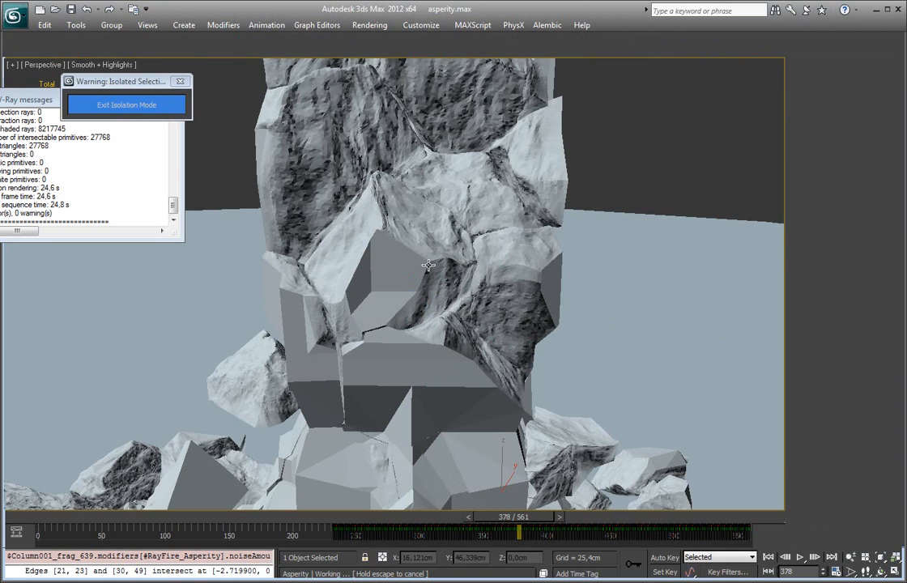
Step: Examine the rough fragment surfaces up the broken column and in the rubble, zooming to individual fragments
click(546, 290)
middle_drag(545, 290, 538, 331)
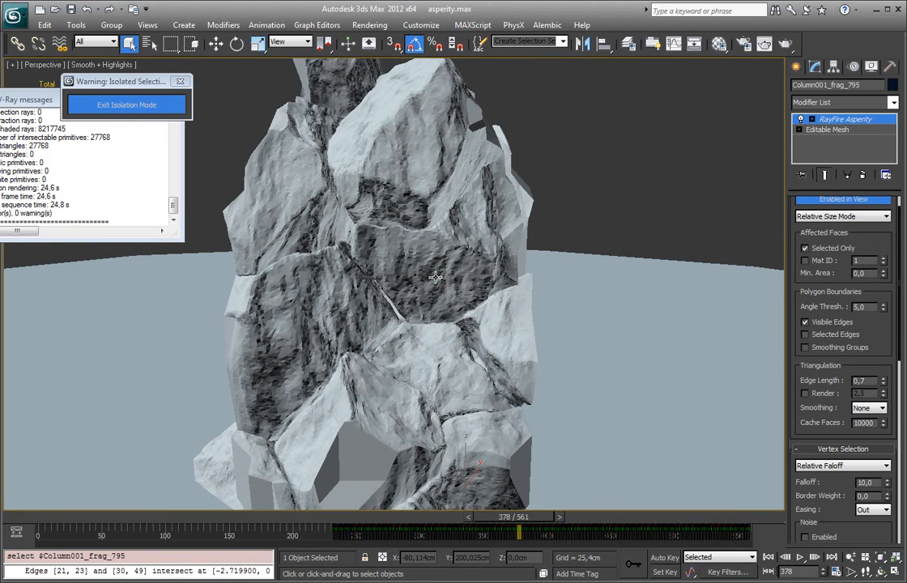
scroll(436, 277, down, 5)
alt+middle_drag(456, 224, 406, 183)
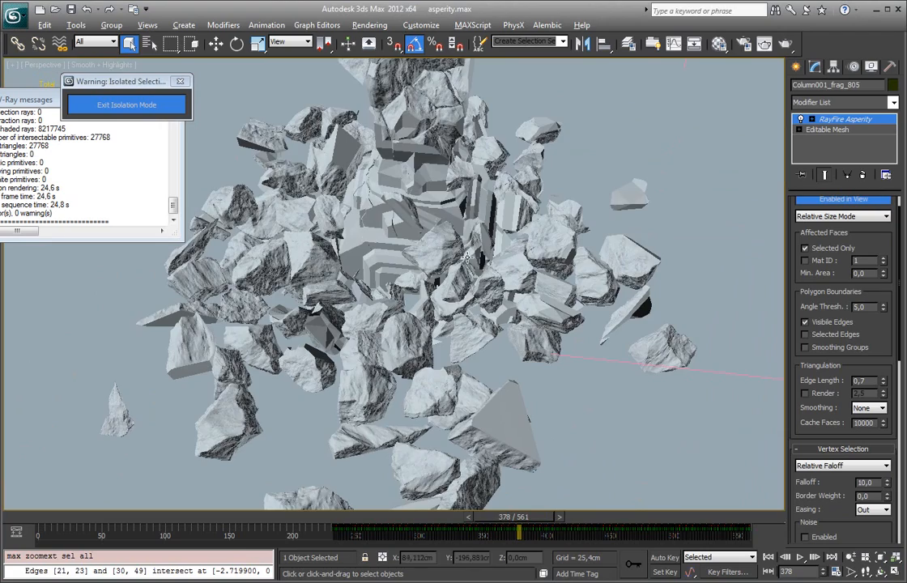
alt+middle_drag(409, 226, 470, 290)
scroll(409, 235, up, 4)
alt+middle_drag(447, 249, 493, 261)
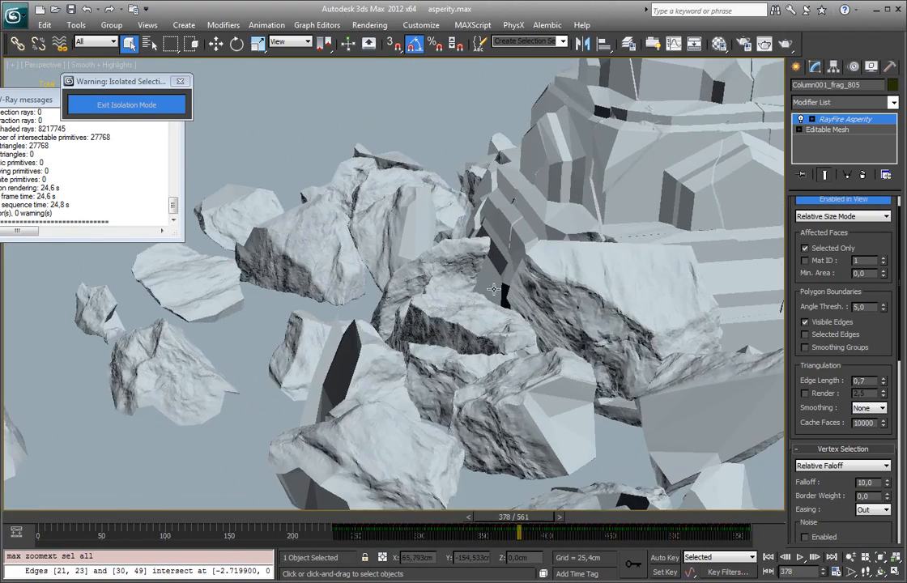
middle_drag(485, 433, 450, 307)
click(386, 315)
key(z)
alt+middle_drag(386, 315, 356, 275)
scroll(409, 306, down, 12)
mouse_move(356, 276)
middle_down()
mouse_move(354, 314)
mouse_move(367, 267)
middle_up()
Step: Frame the broken column and its rubble, disable the Asperity triangulation in the viewport, and render the perspective view at frame 378
drag(798, 235, 791, 324)
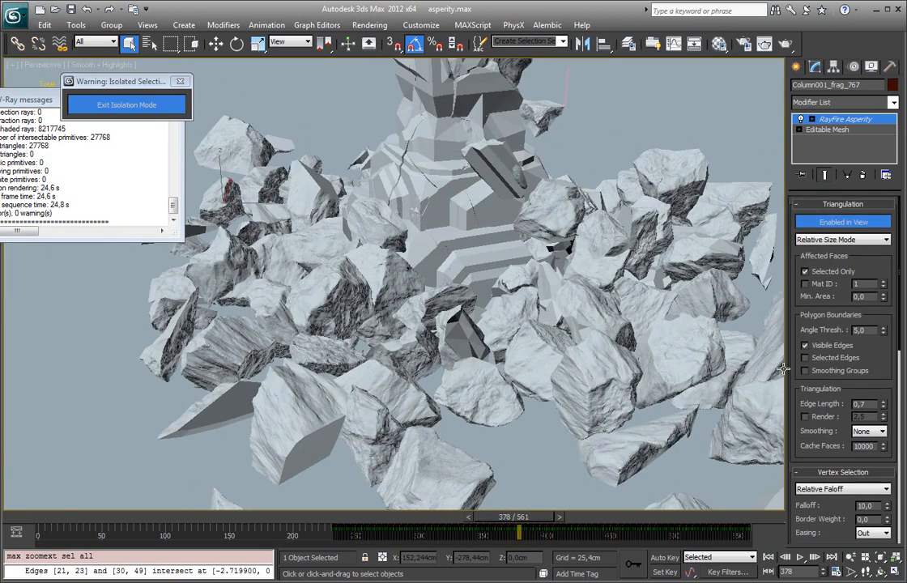
middle_drag(618, 191, 542, 220)
scroll(555, 261, down, 2)
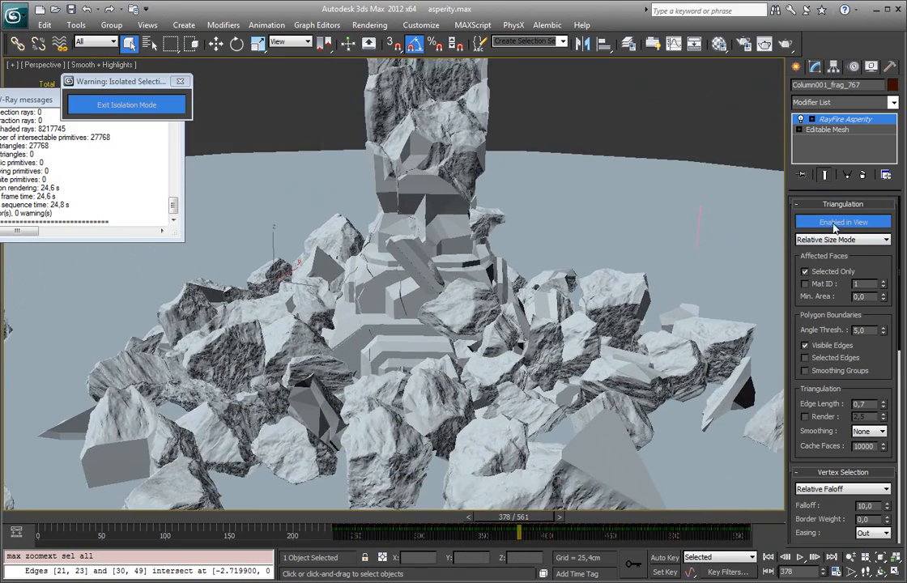
click(834, 224)
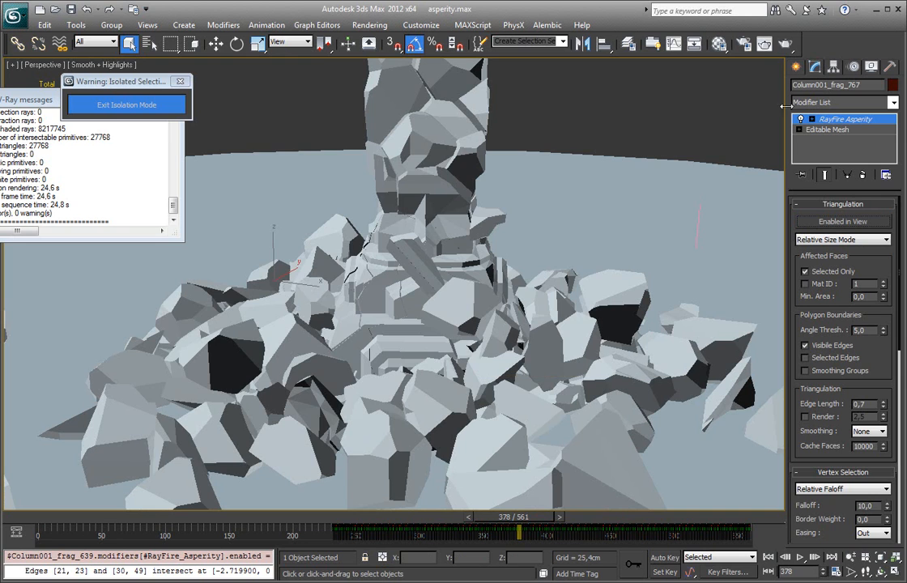
click(786, 44)
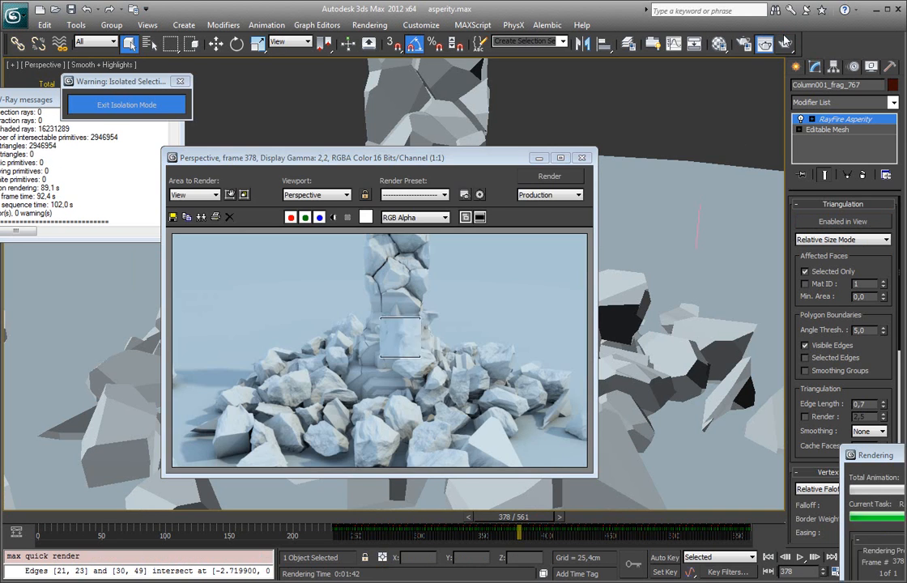
Step: Inspect the rendered rubble and column enlarged to 2:1, and compare the render with the low-detail fragments in the viewport
click(456, 360)
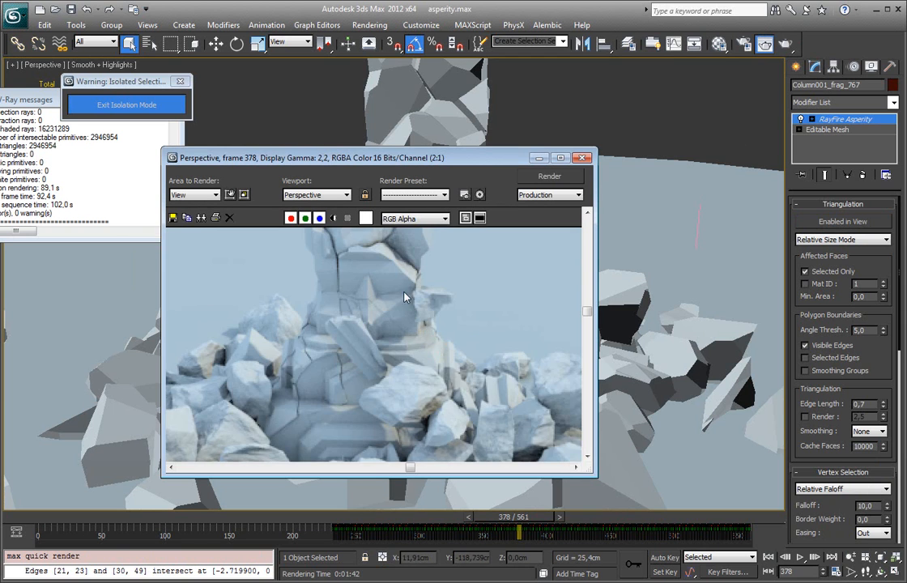
scroll(411, 371, up, 1)
middle_drag(391, 316, 421, 290)
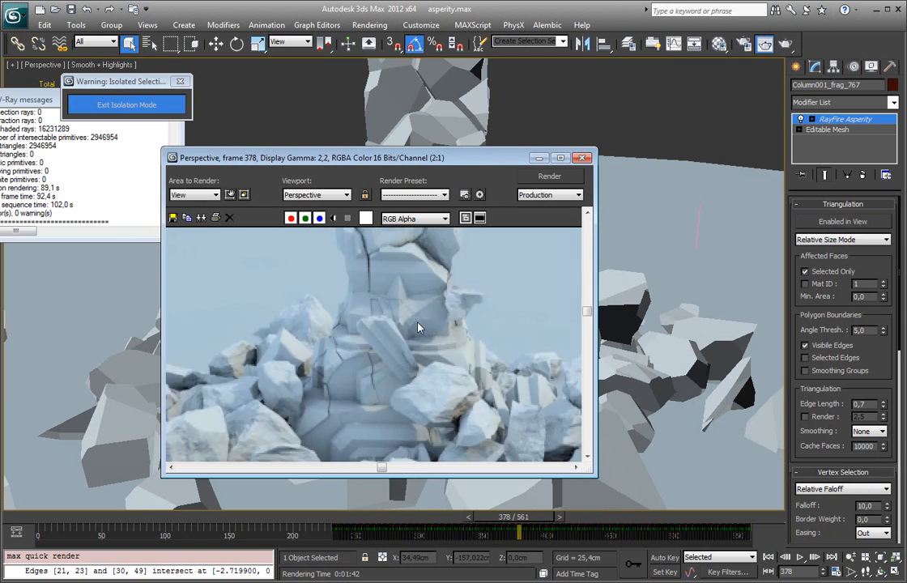
middle_drag(421, 390, 423, 316)
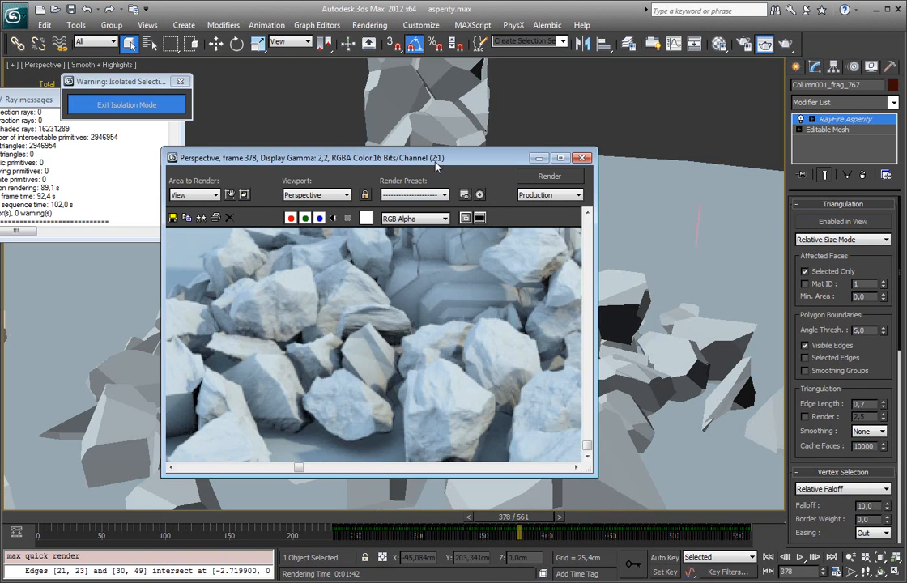
drag(383, 159, 131, 173)
drag(183, 183, 270, 204)
mouse_move(484, 253)
middle_down()
mouse_move(573, 239)
mouse_move(543, 246)
middle_up()
click(313, 345)
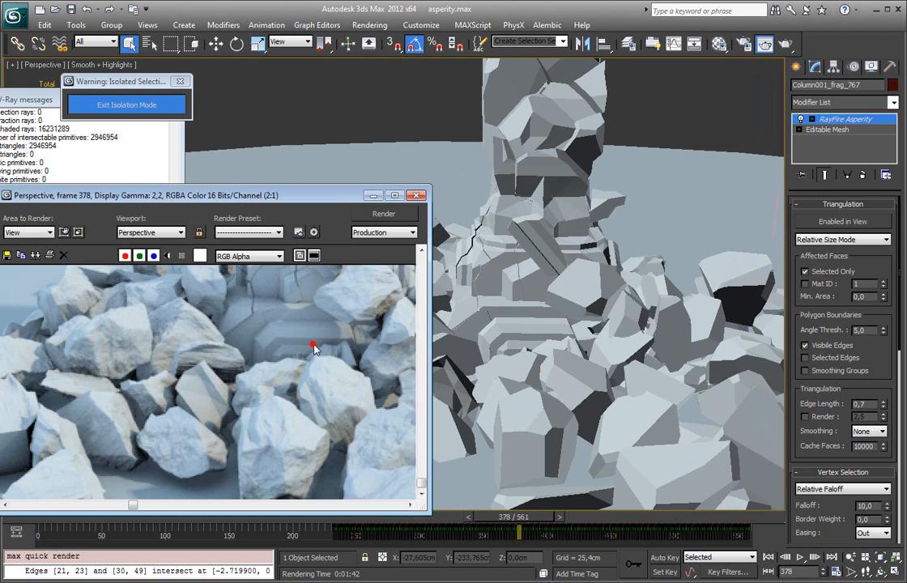
scroll(316, 348, down, 2)
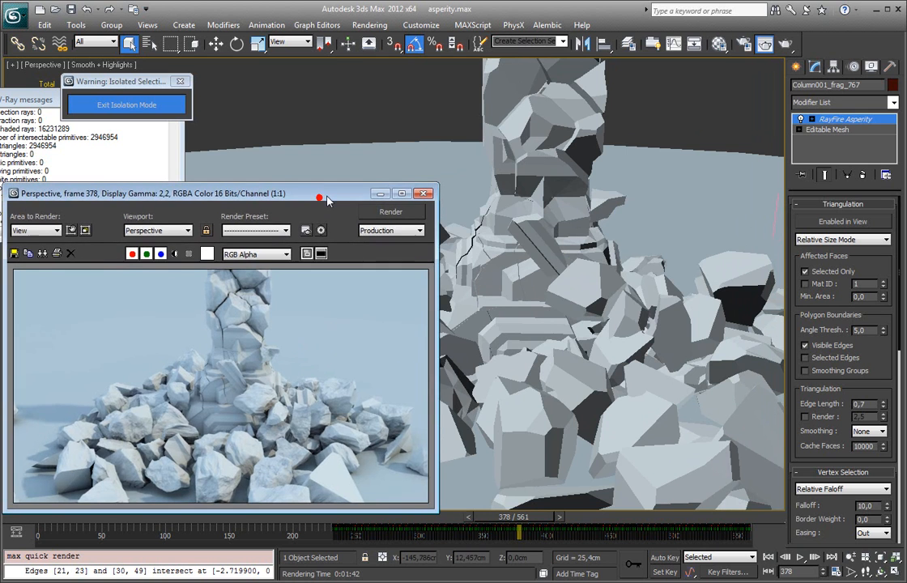